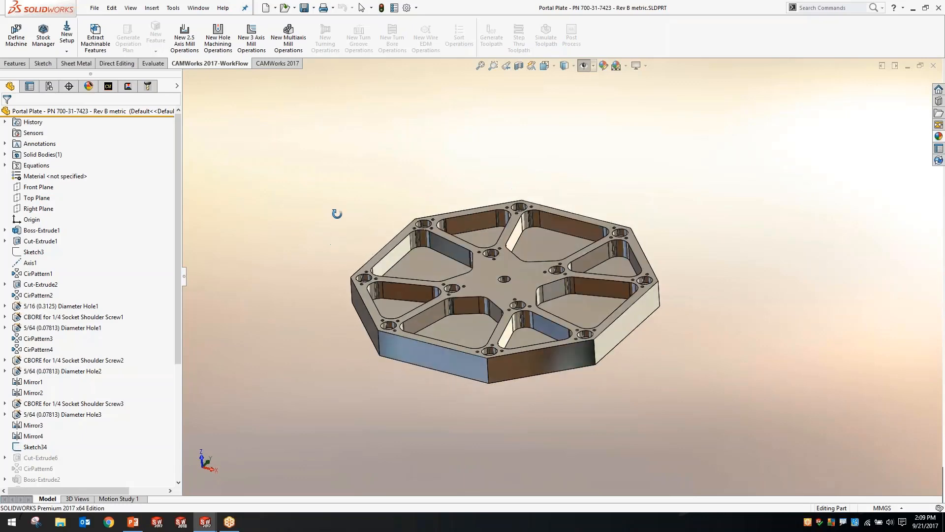
Examine the portal plate model, selecting its upper face and the floor of one pocket
{"action": "scroll", "coordinate": [518, 264], "scroll_direction": "down", "scroll_amount": 2}
{"action": "scroll", "coordinate": [518, 264], "scroll_direction": "down", "scroll_amount": 2}
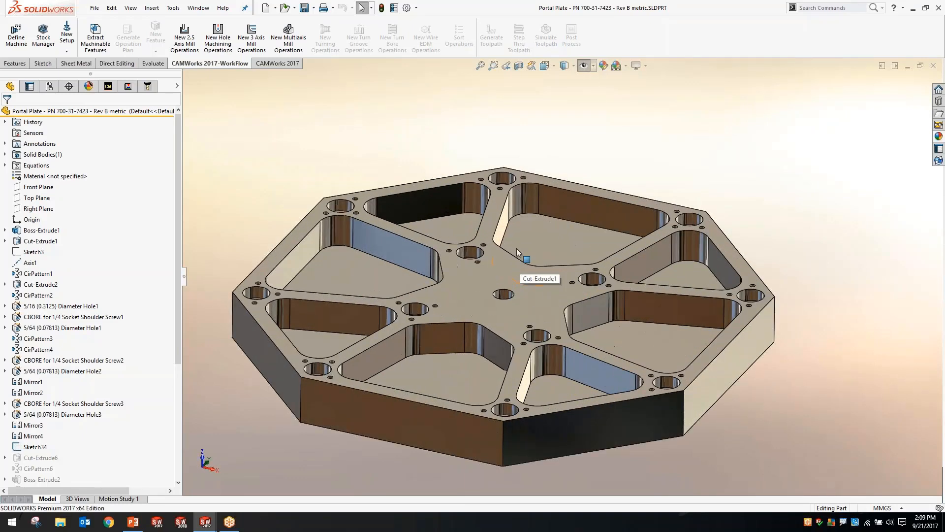
{"action": "left_click", "coordinate": [532, 231]}
{"action": "left_click", "coordinate": [489, 217]}
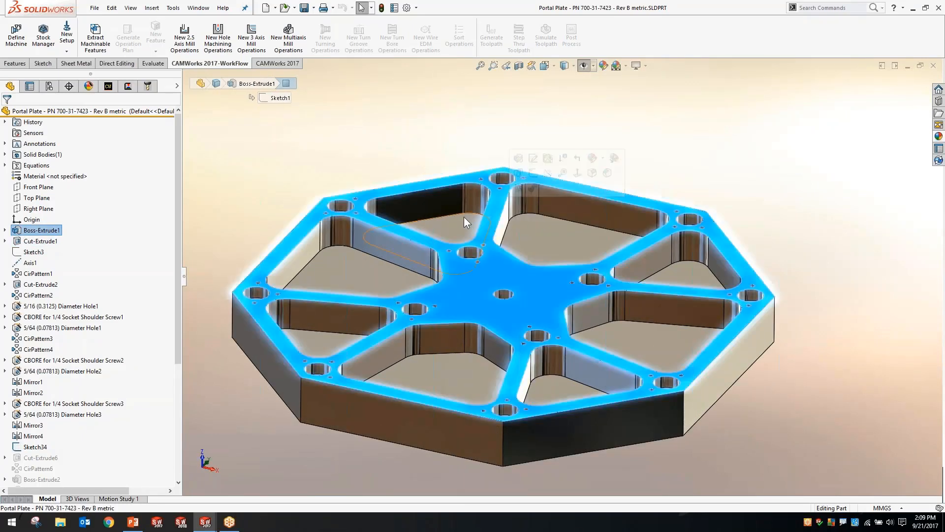
{"action": "left_click", "coordinate": [458, 228]}
{"action": "middle_click_drag", "start_coordinate": [466, 226], "coordinate": [550, 226]}
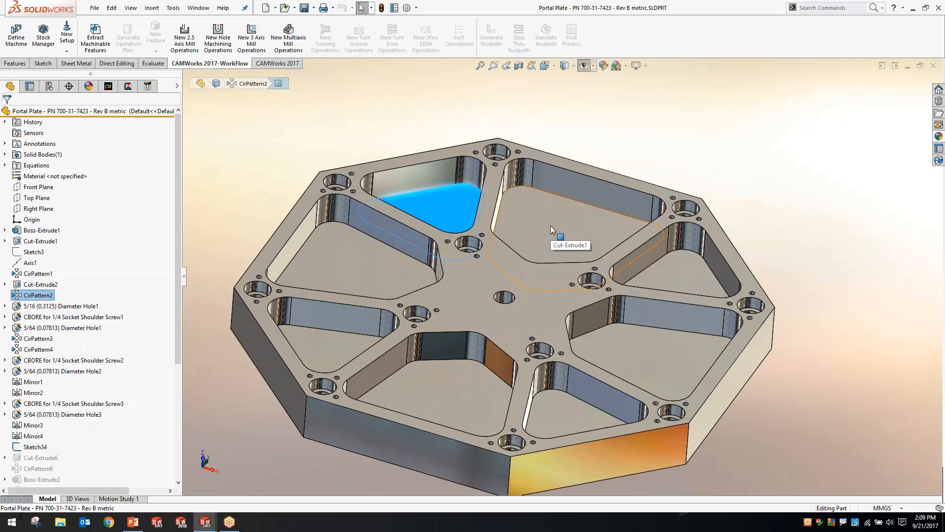
{"action": "left_click", "coordinate": [298, 140]}
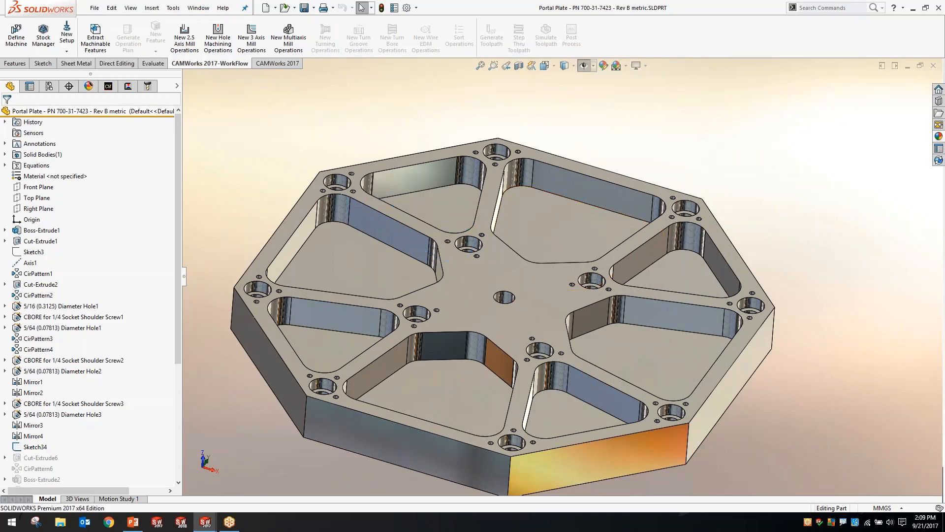
Set the CAMWorks machine for the part to Mill - Metric
{"action": "left_click", "coordinate": [109, 87]}
{"action": "middle_click_drag", "start_coordinate": [368, 235], "coordinate": [407, 216], "text": "ctrl"}
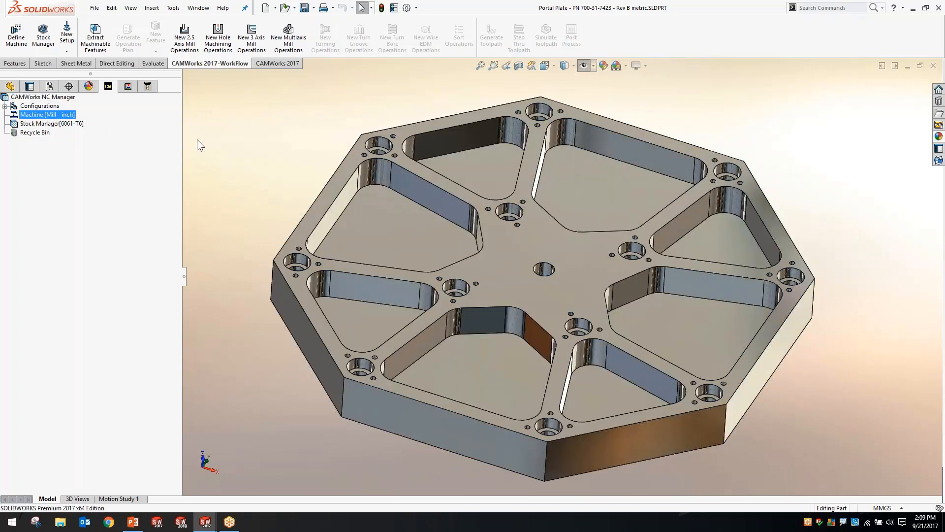
{"action": "left_click", "coordinate": [208, 139]}
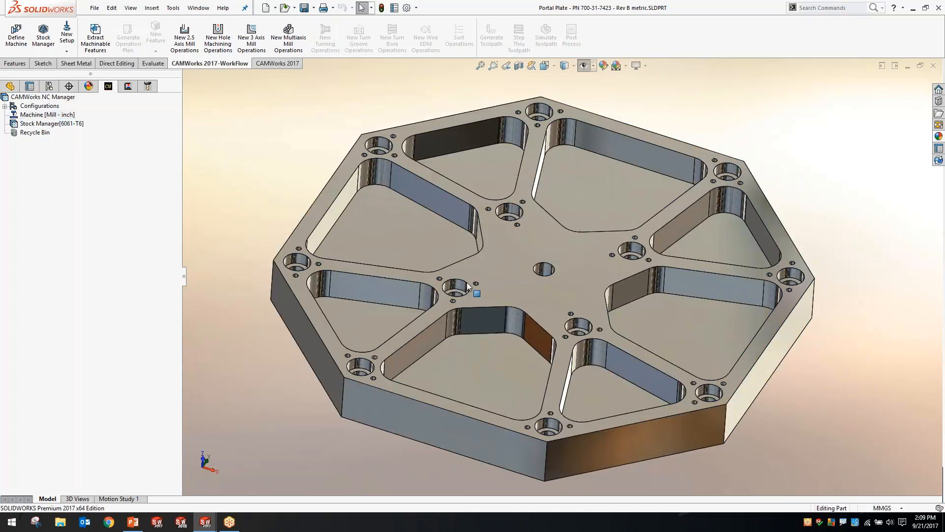
{"action": "middle_click_drag", "start_coordinate": [441, 253], "coordinate": [428, 222]}
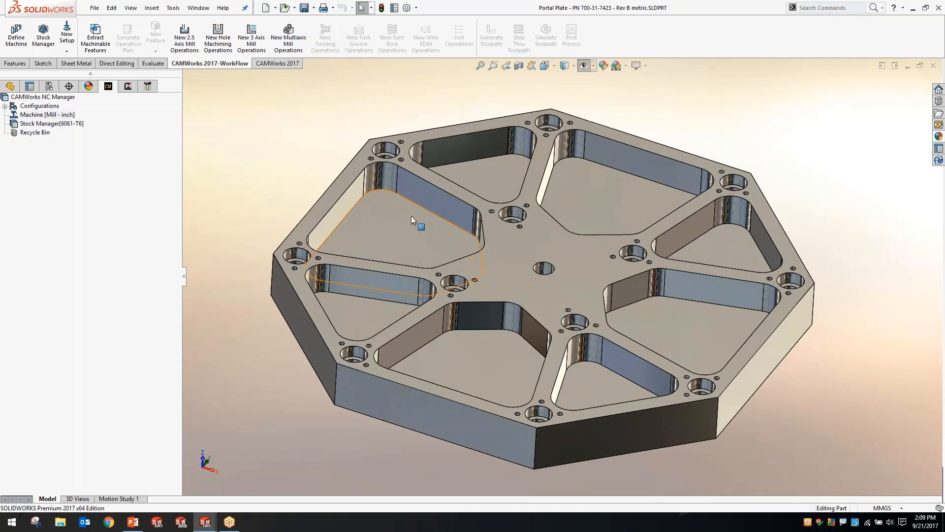
{"action": "double_click", "coordinate": [48, 114]}
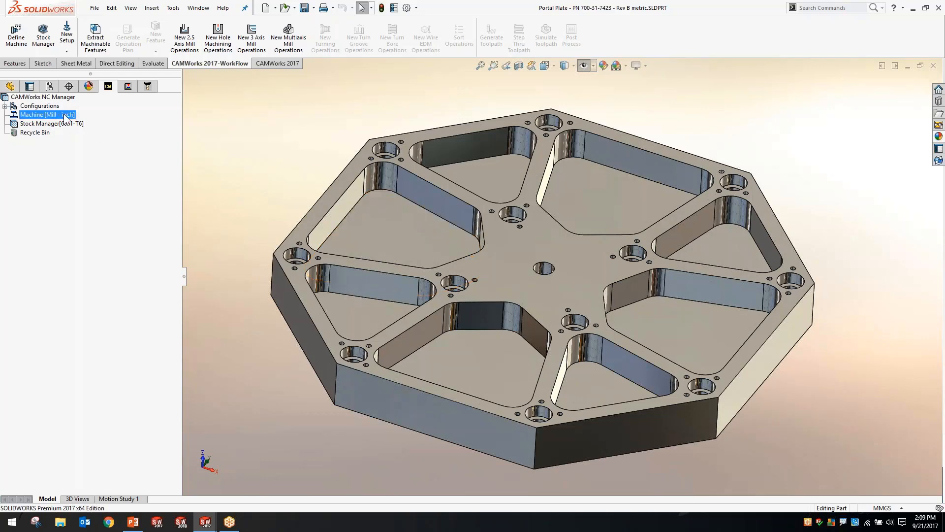
{"action": "left_click", "coordinate": [409, 152]}
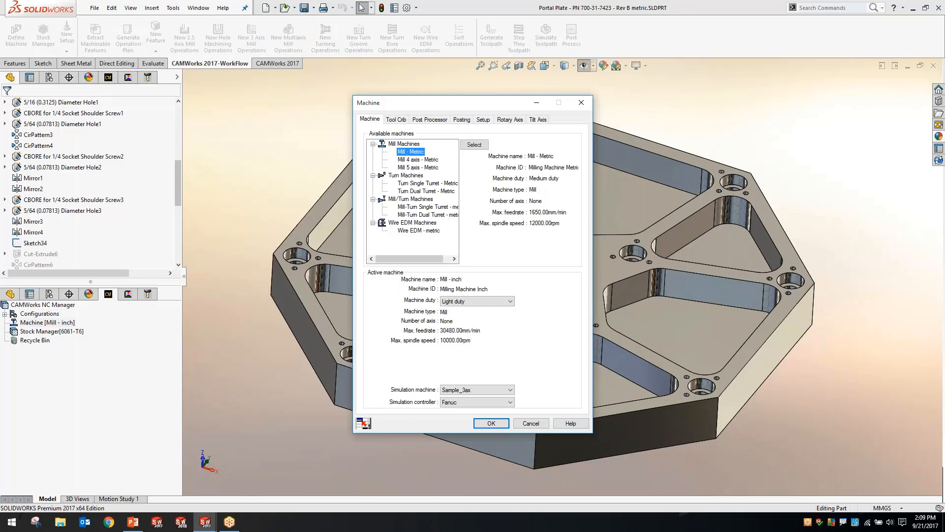
{"action": "double_click", "coordinate": [413, 153]}
{"action": "left_click", "coordinate": [489, 423]}
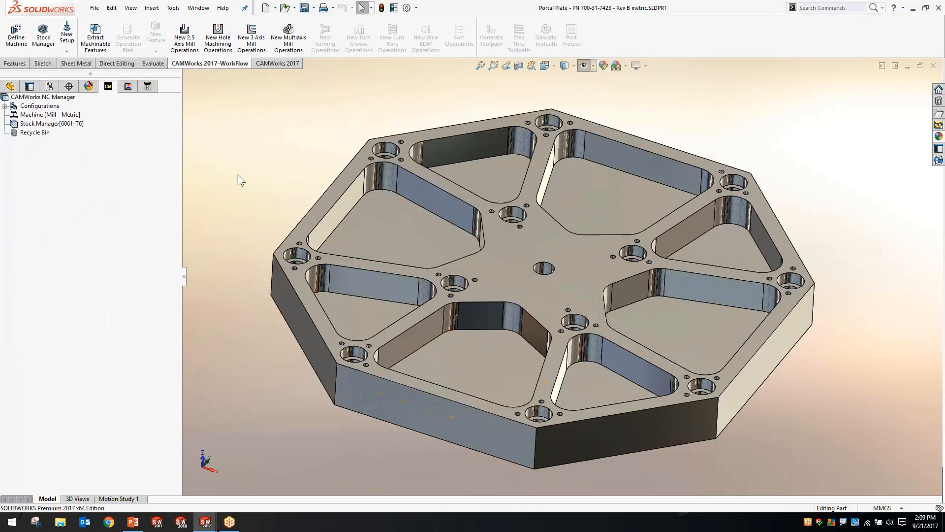
Add bounding box stock offsets of 10 mm on all X and Y sides and 10 mm on Z+ only
{"action": "double_click", "coordinate": [76, 124]}
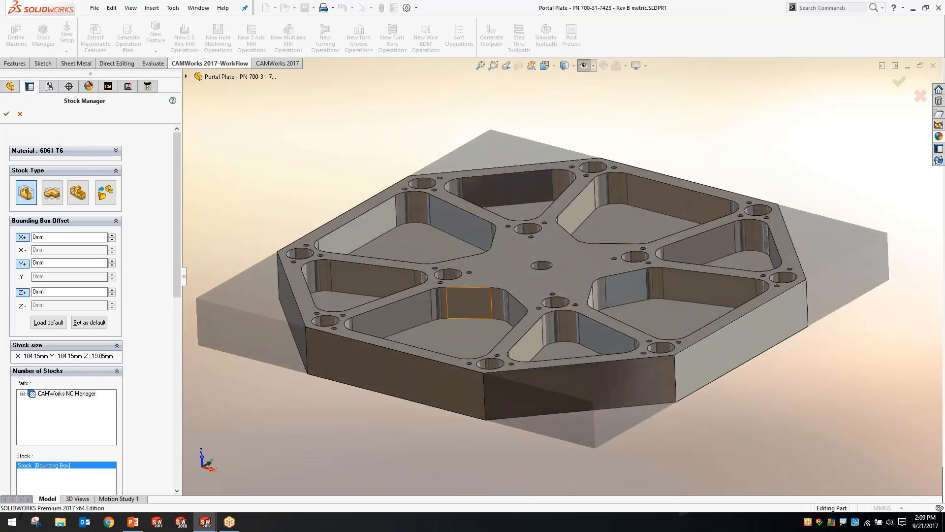
{"action": "left_click", "coordinate": [112, 235]}
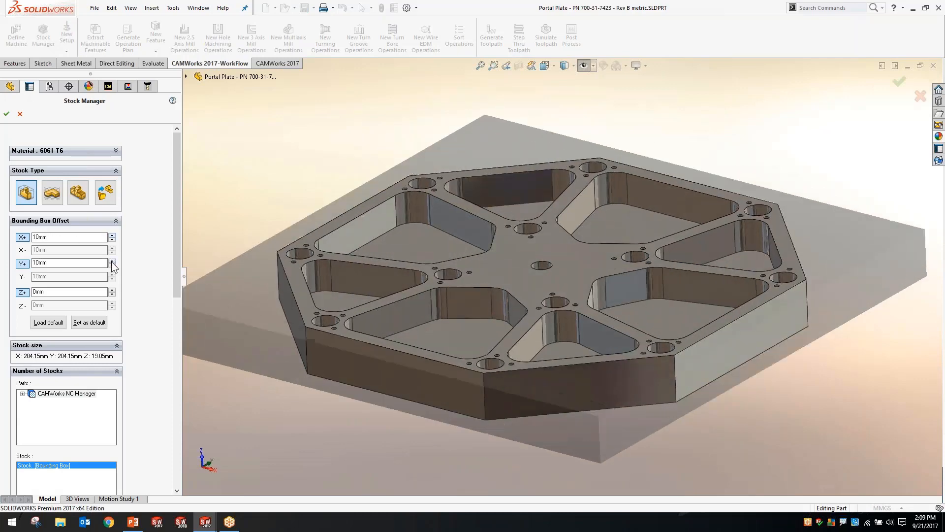
{"action": "left_click", "coordinate": [112, 261]}
{"action": "left_click", "coordinate": [22, 291]}
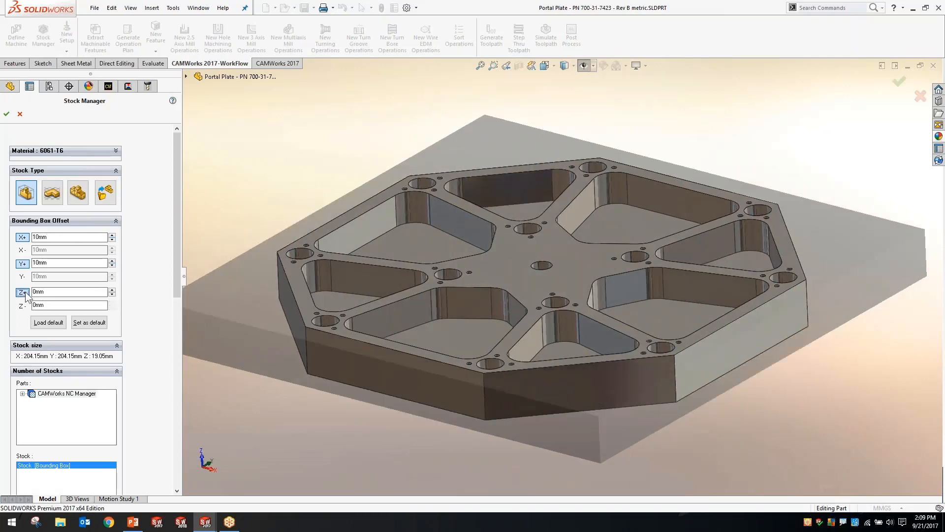
{"action": "left_click", "coordinate": [112, 290]}
Review the available stock materials, keep 6061-T6, and accept the stock definition
{"action": "left_click", "coordinate": [73, 152]}
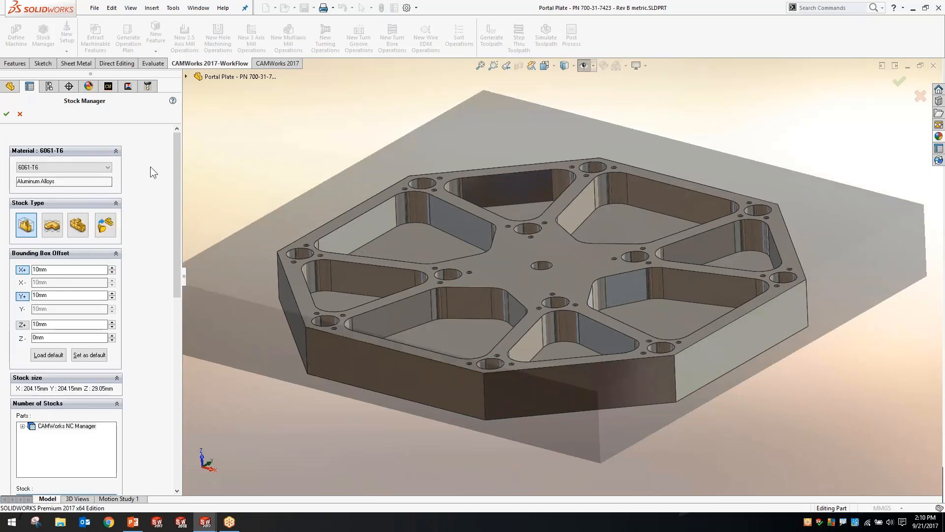
{"action": "left_click", "coordinate": [72, 168]}
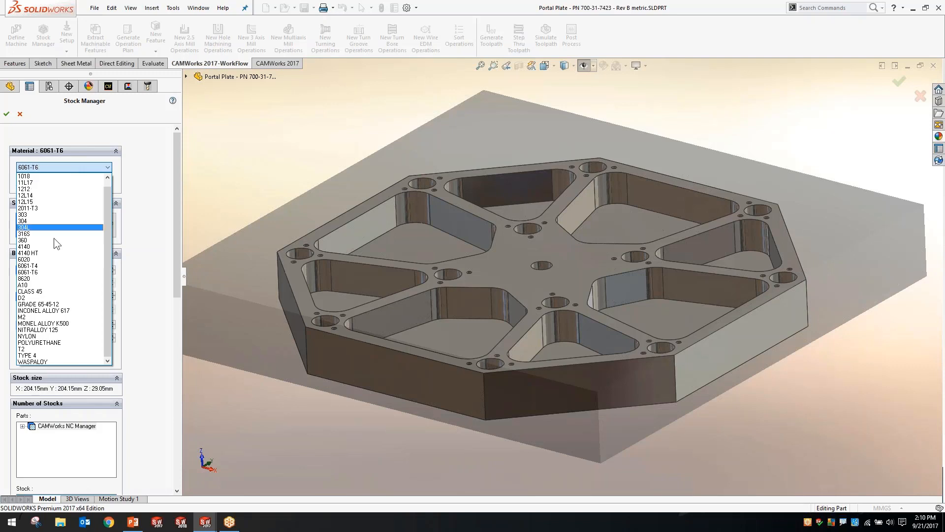
{"action": "left_click", "coordinate": [226, 156]}
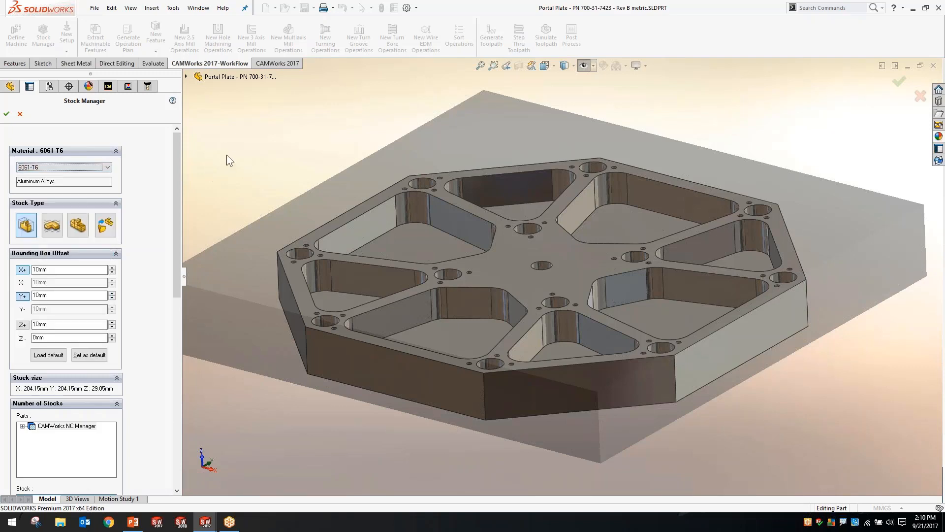
{"action": "middle_click_drag", "start_coordinate": [294, 147], "coordinate": [448, 307]}
{"action": "scroll", "coordinate": [449, 309], "scroll_direction": "up", "scroll_amount": 3}
{"action": "middle_click_drag", "start_coordinate": [329, 205], "coordinate": [318, 244]}
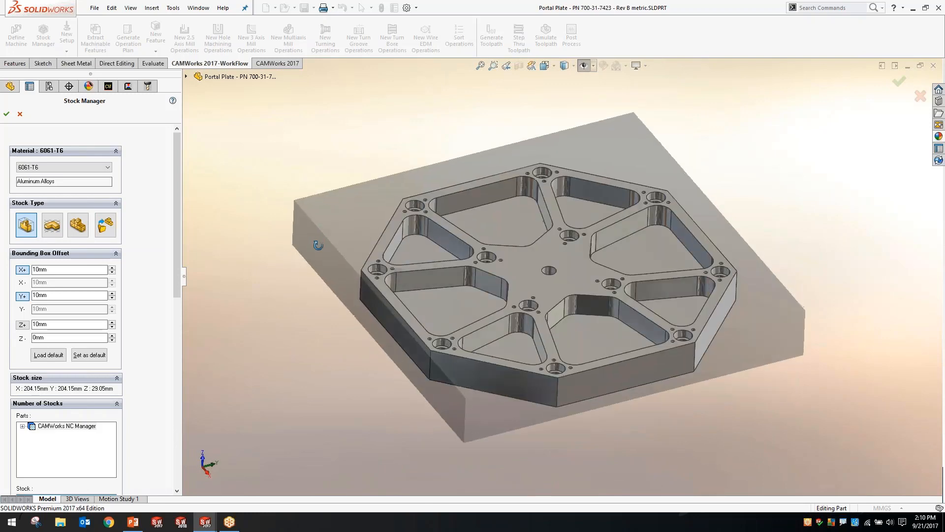
{"action": "left_click", "coordinate": [7, 113]}
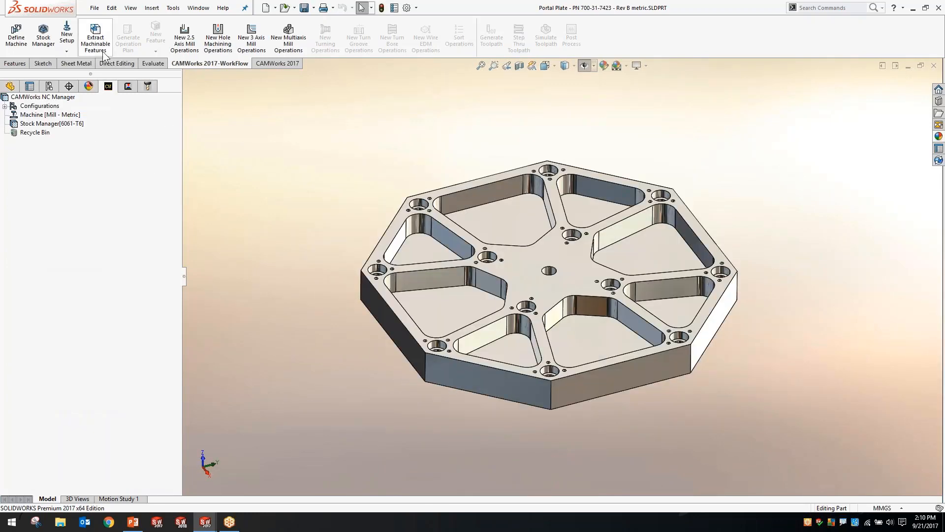
{"action": "left_click", "coordinate": [127, 89]}
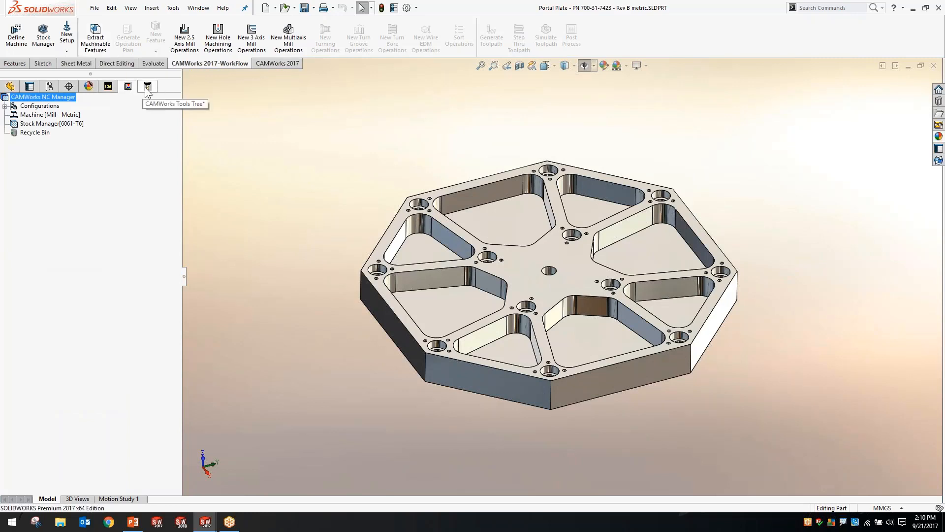
{"action": "left_click", "coordinate": [147, 90]}
{"action": "left_click", "coordinate": [109, 87]}
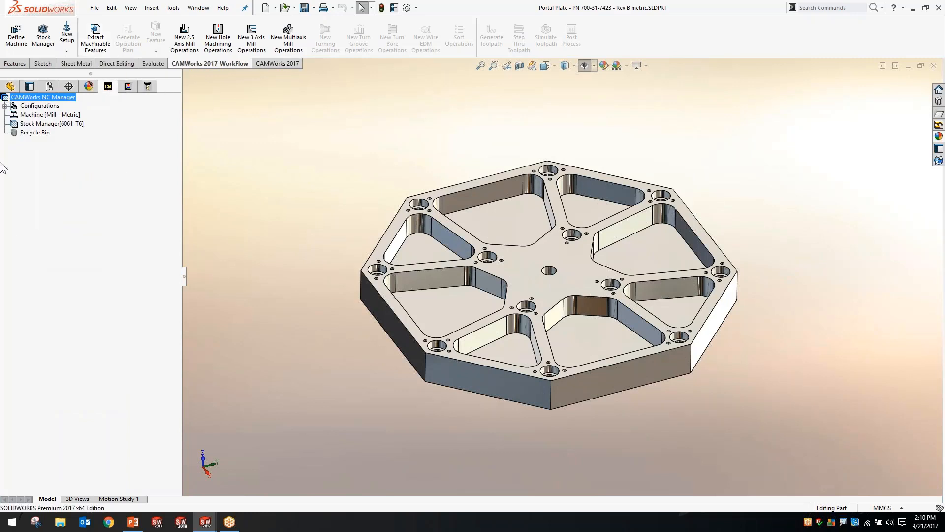
{"action": "left_click", "coordinate": [173, 7]}
{"action": "mouse_move", "coordinate": [186, 58]}
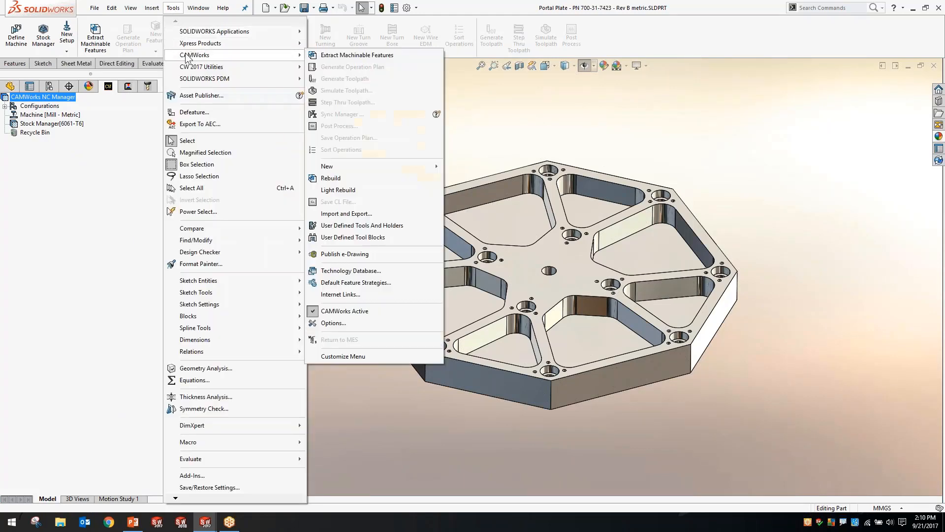
{"action": "left_click", "coordinate": [471, 74]}
{"action": "right_click", "coordinate": [633, 46]}
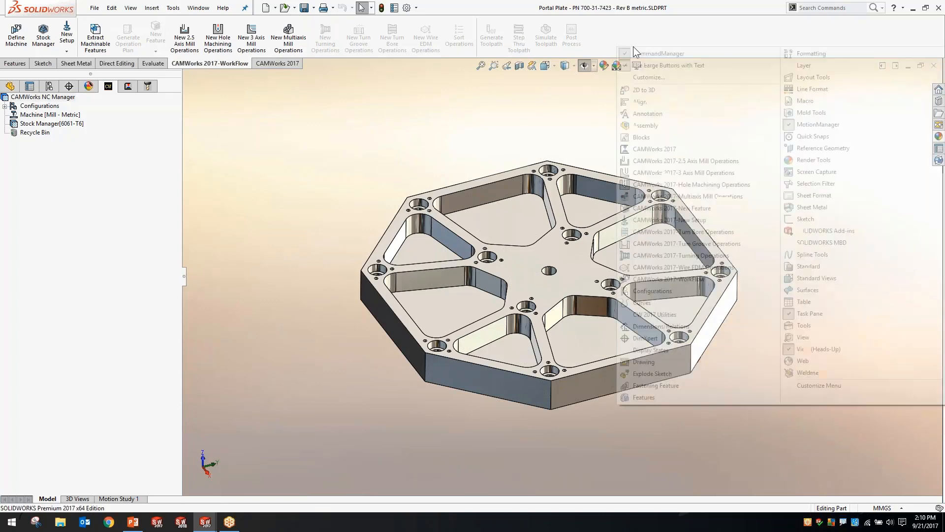
{"action": "left_click", "coordinate": [664, 149]}
{"action": "left_click_drag", "start_coordinate": [14, 24], "coordinate": [224, 98]}
{"action": "left_click", "coordinate": [320, 99]}
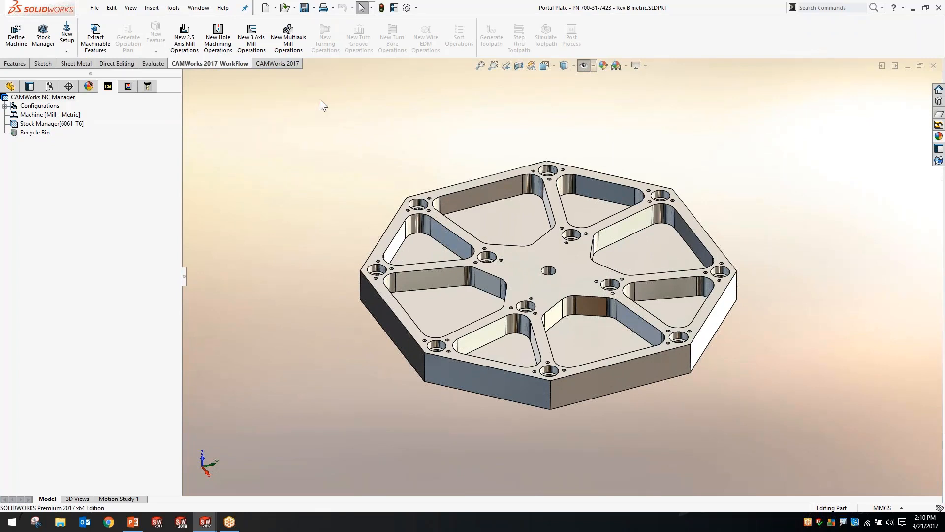
{"action": "left_click", "coordinate": [266, 66]}
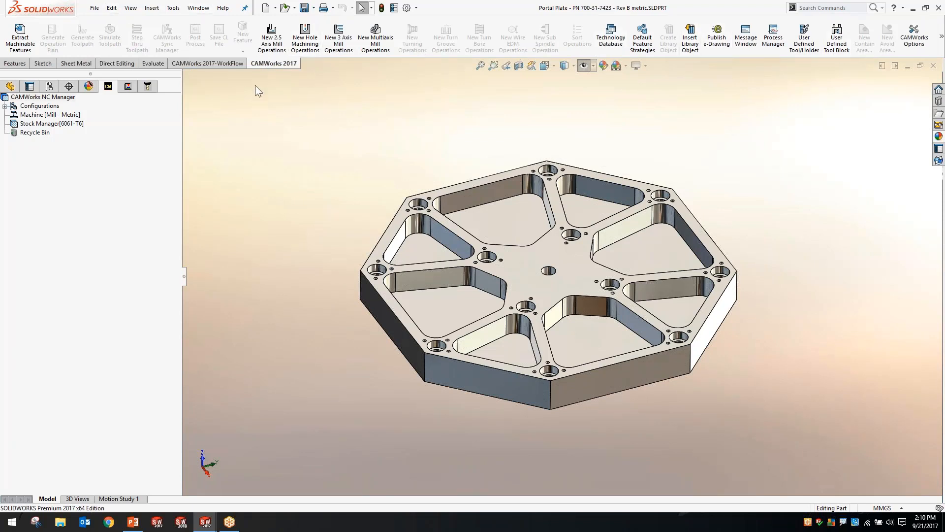
{"action": "left_click", "coordinate": [228, 64]}
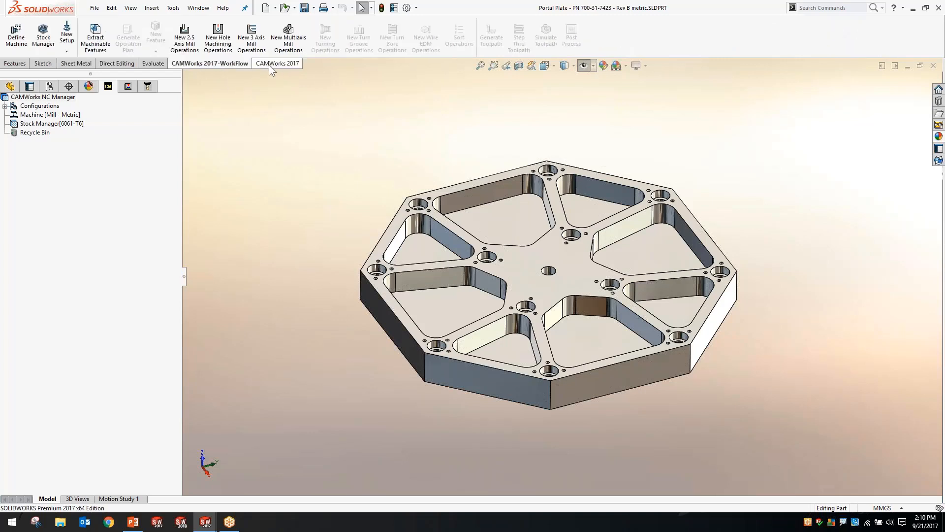
{"action": "left_click", "coordinate": [269, 64]}
{"action": "left_click", "coordinate": [226, 63]}
{"action": "right_click", "coordinate": [66, 124]}
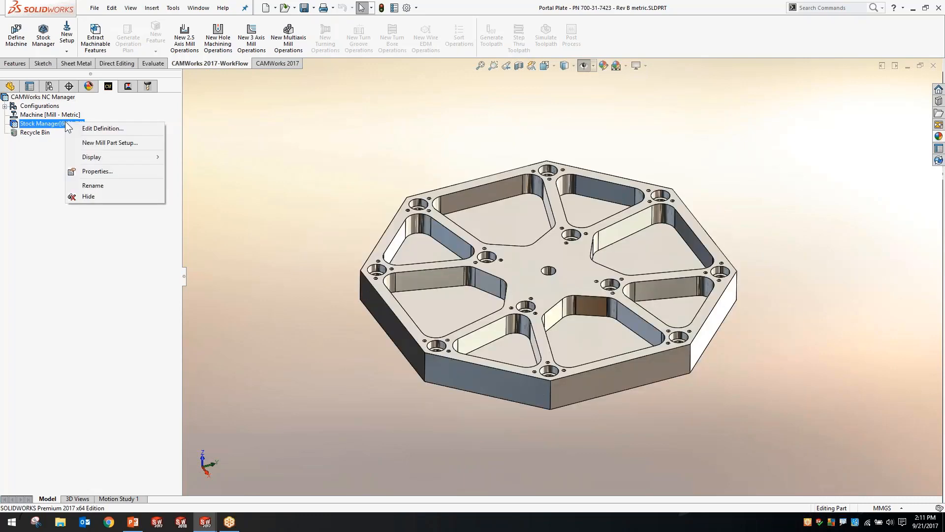
{"action": "left_click", "coordinate": [71, 46]}
{"action": "left_click", "coordinate": [94, 143]}
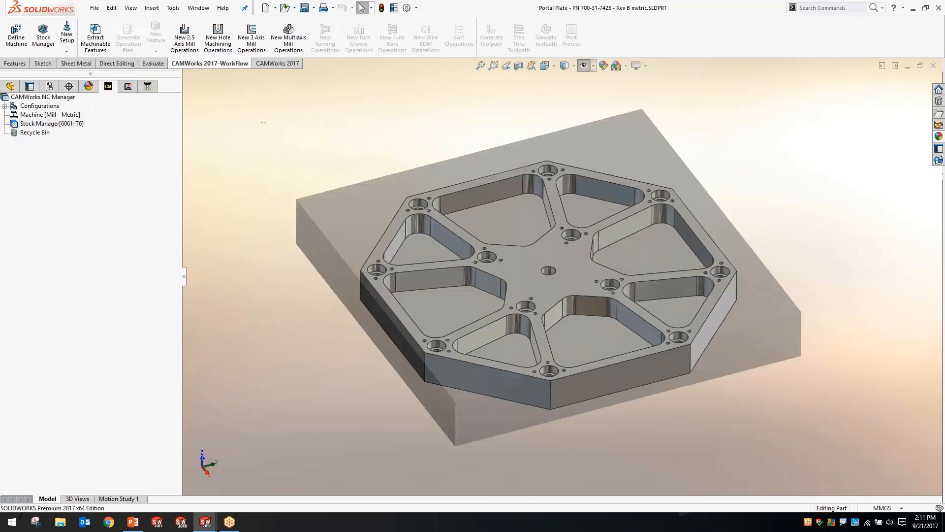
{"action": "right_click", "coordinate": [73, 125]}
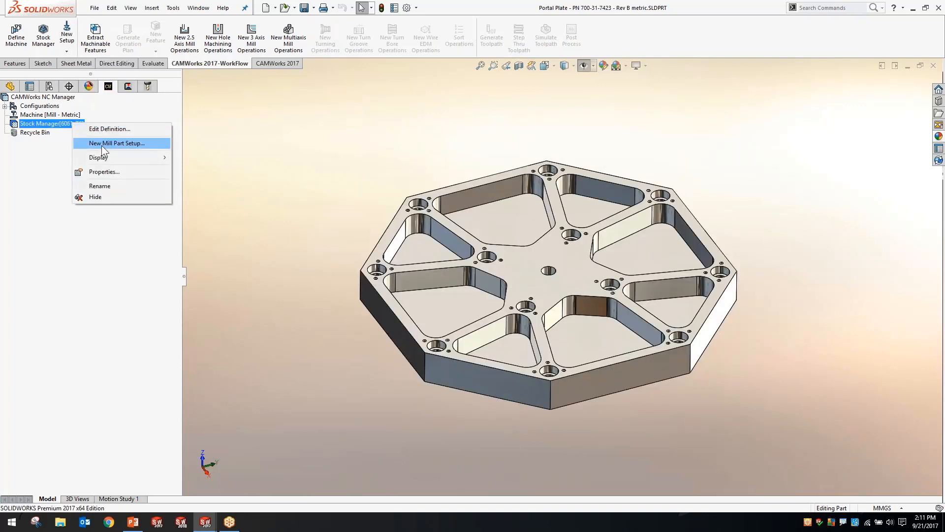
{"action": "left_click", "coordinate": [261, 107]}
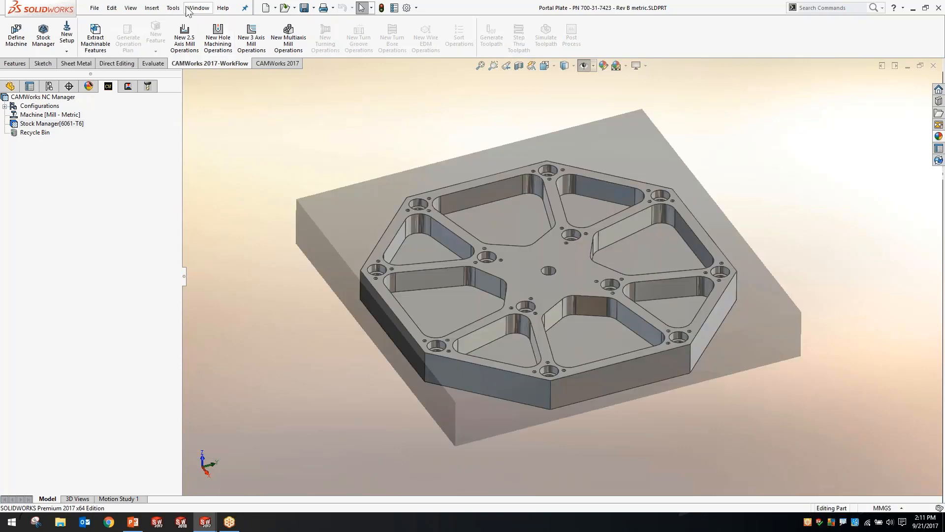
{"action": "left_click", "coordinate": [175, 8]}
{"action": "left_click", "coordinate": [416, 41]}
{"action": "right_click", "coordinate": [433, 8]}
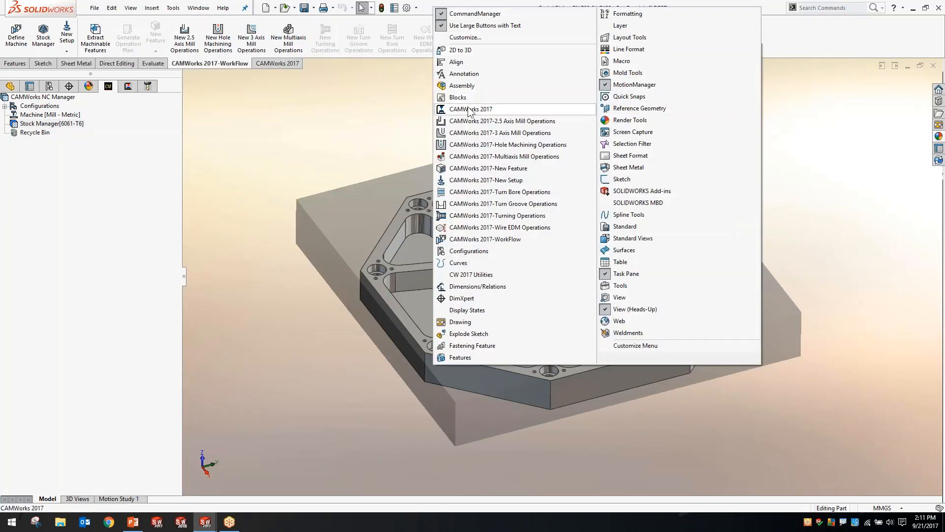
{"action": "left_click", "coordinate": [347, 144]}
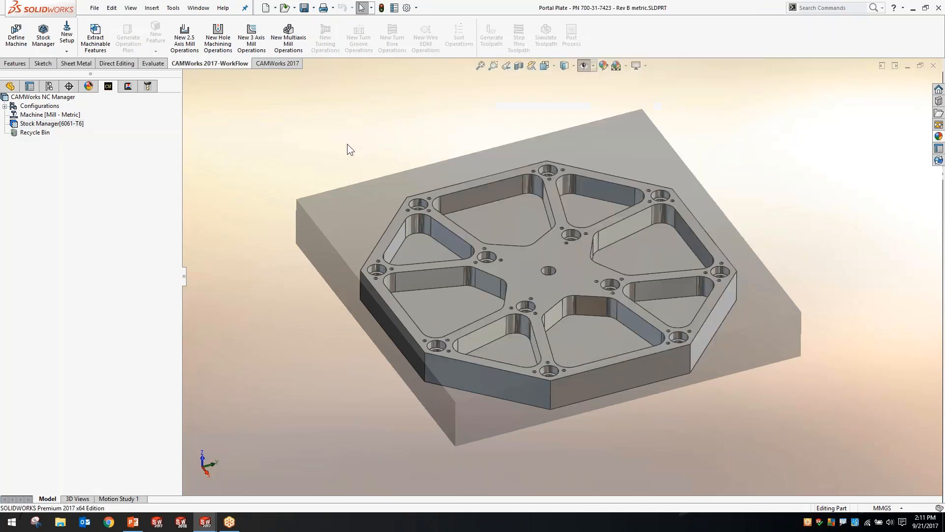
Extract the machinable features and highlight the perimeter open pocket, face feature and Irregular Pocket1 on the model
{"action": "left_click", "coordinate": [95, 40]}
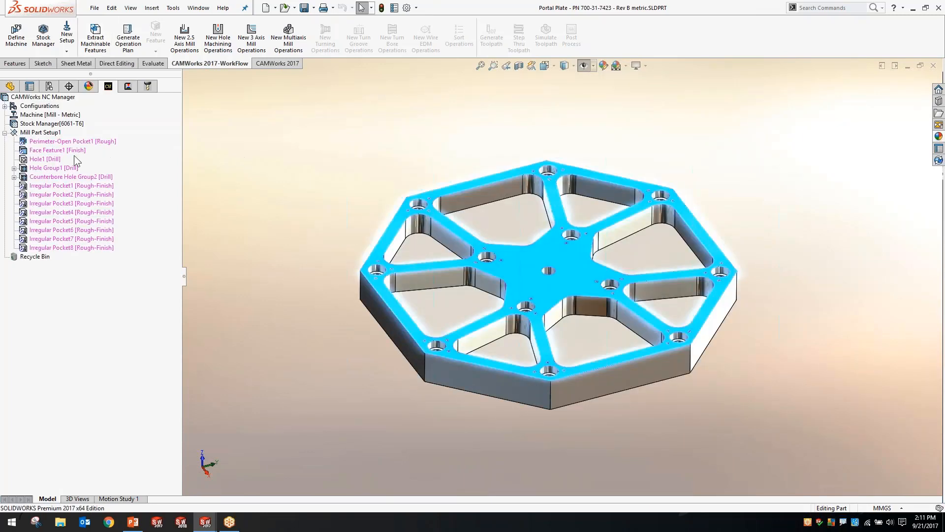
{"action": "left_click", "coordinate": [65, 143]}
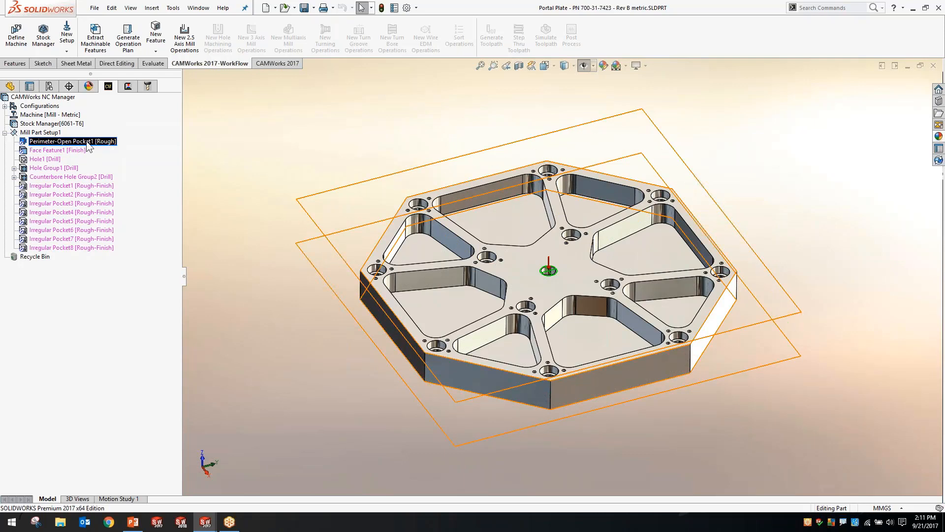
{"action": "left_click", "coordinate": [73, 149]}
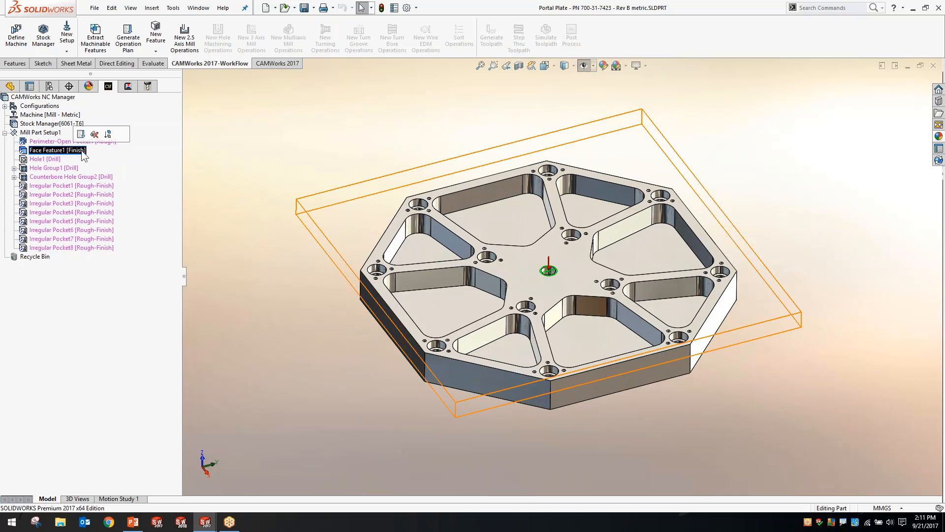
{"action": "left_click", "coordinate": [94, 187]}
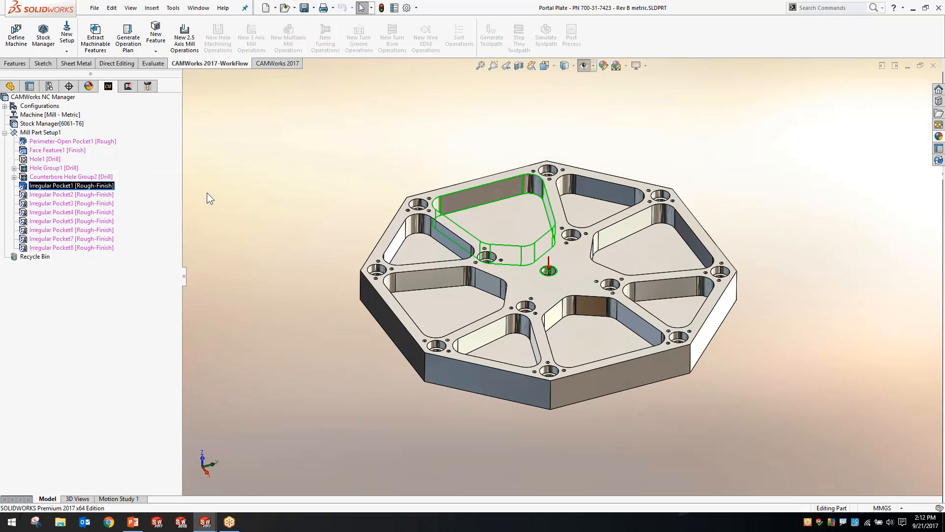
Move Perimeter-Open Pocket1 to the end of the feature list in Mill Part Setup1
{"action": "left_click", "coordinate": [48, 141]}
{"action": "left_click_drag", "start_coordinate": [47, 143], "coordinate": [48, 248]}
{"action": "left_click", "coordinate": [264, 140]}
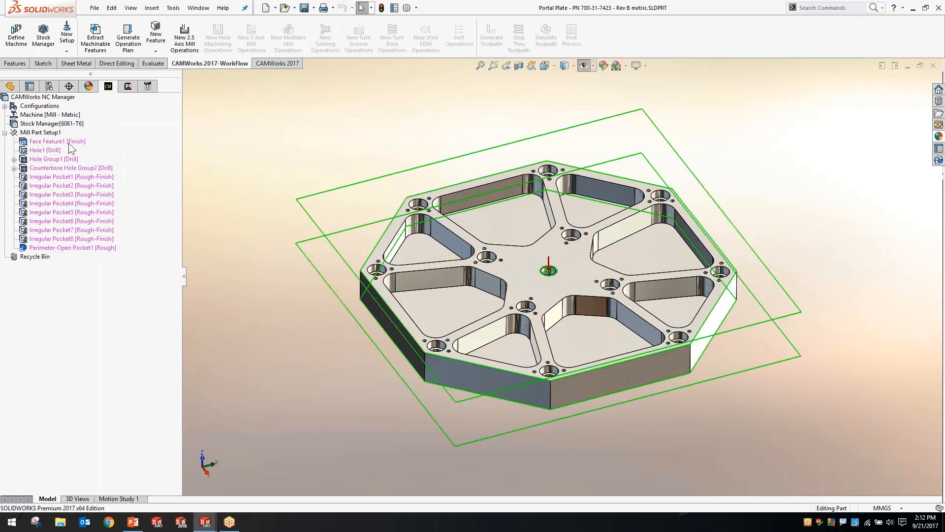
Highlight Face Feature1 on the model, clear the selection and generate the operation plan for all extracted features
{"action": "left_click", "coordinate": [53, 141]}
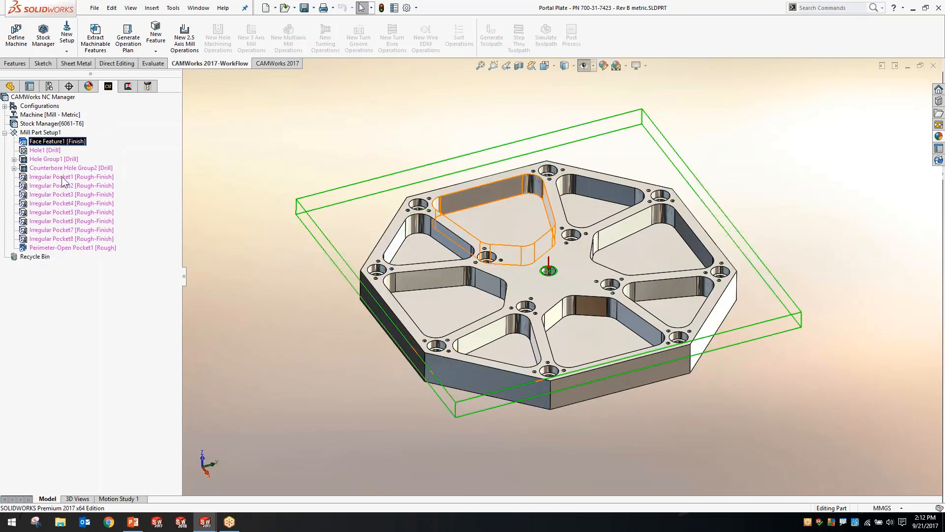
{"action": "left_click", "coordinate": [195, 154]}
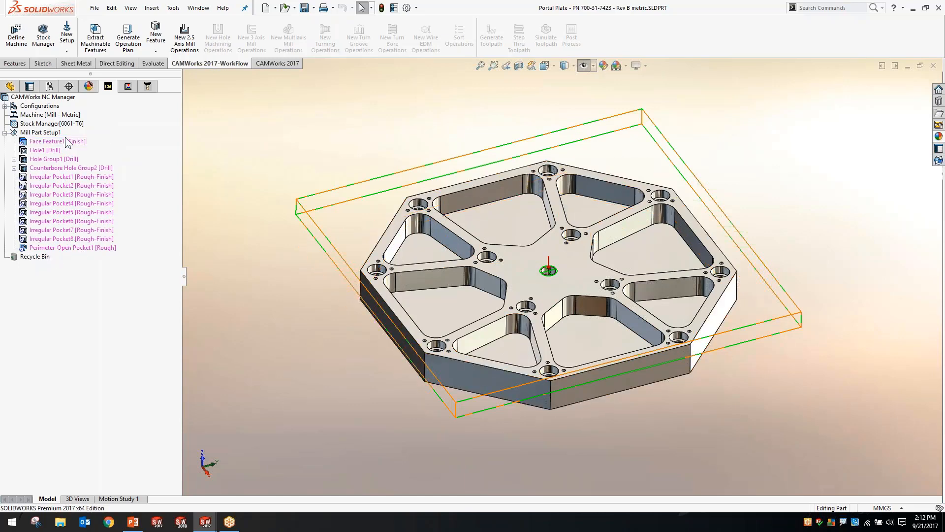
{"action": "left_click", "coordinate": [131, 47]}
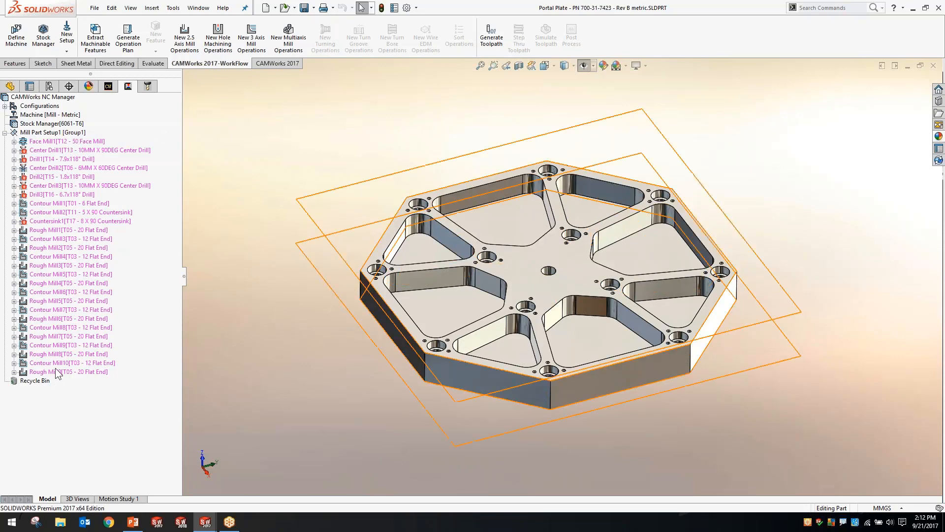
Review the Face Mill1 operation's tool crib, feeds and speeds, facing and NC parameters, and accept them unchanged
{"action": "double_click", "coordinate": [53, 142]}
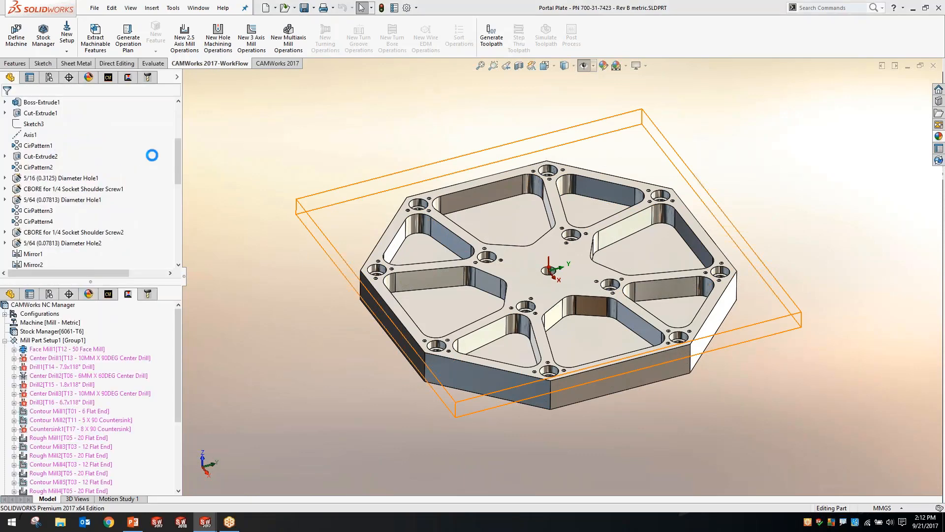
{"action": "left_click", "coordinate": [88, 46]}
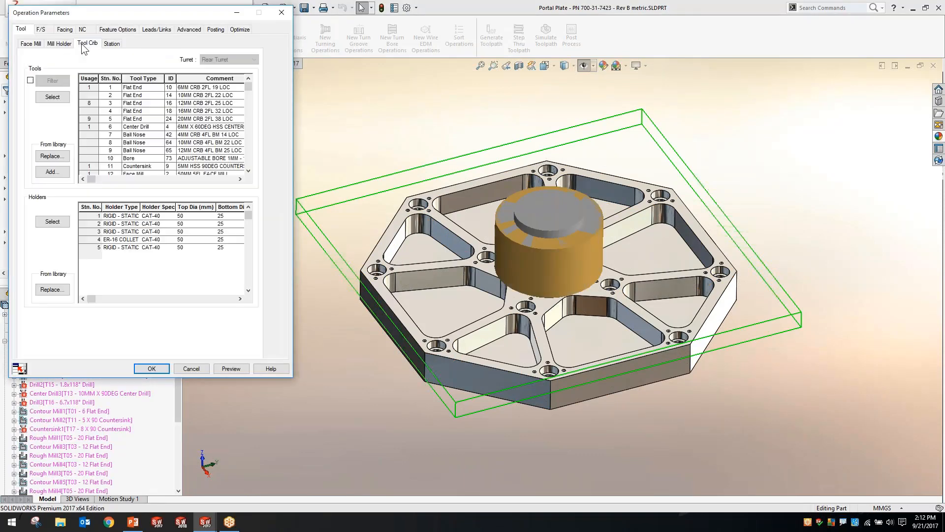
{"action": "left_click", "coordinate": [45, 28]}
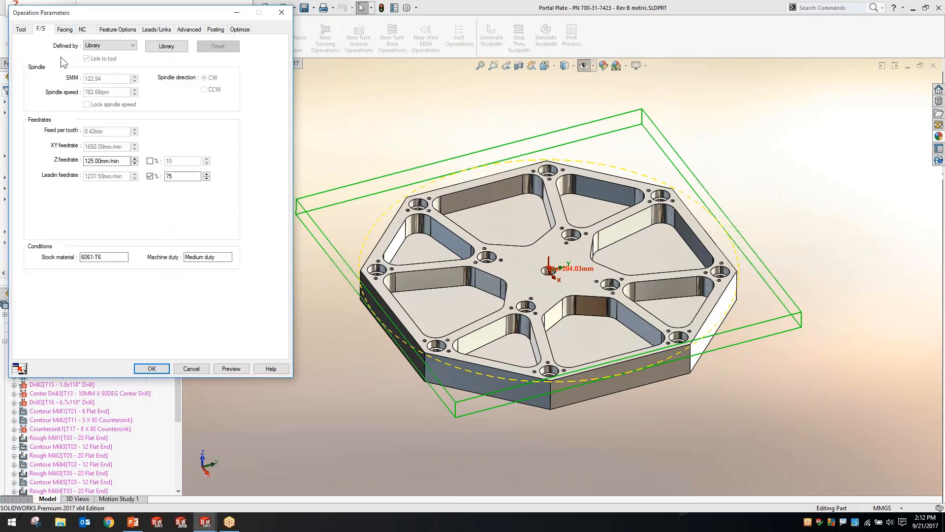
{"action": "left_click", "coordinate": [65, 29]}
{"action": "left_click_drag", "start_coordinate": [90, 15], "coordinate": [186, 58]}
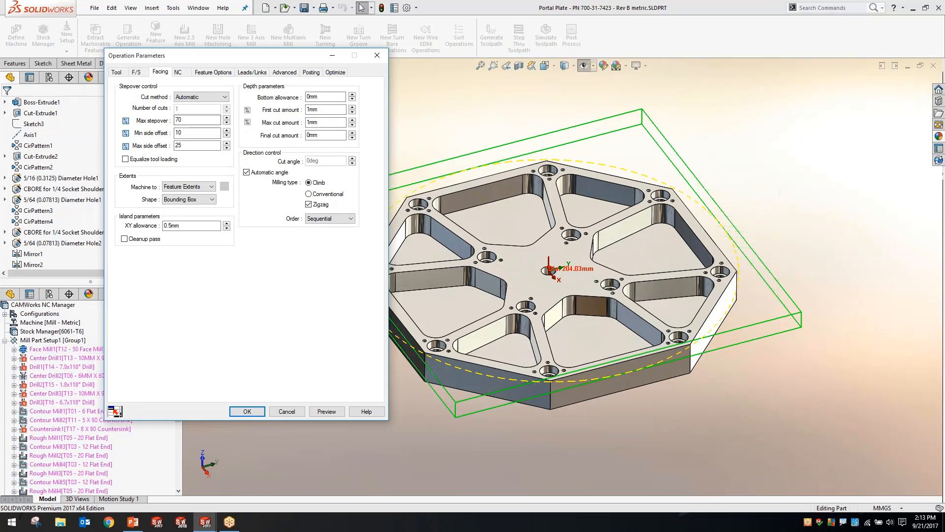
{"action": "left_click", "coordinate": [178, 72]}
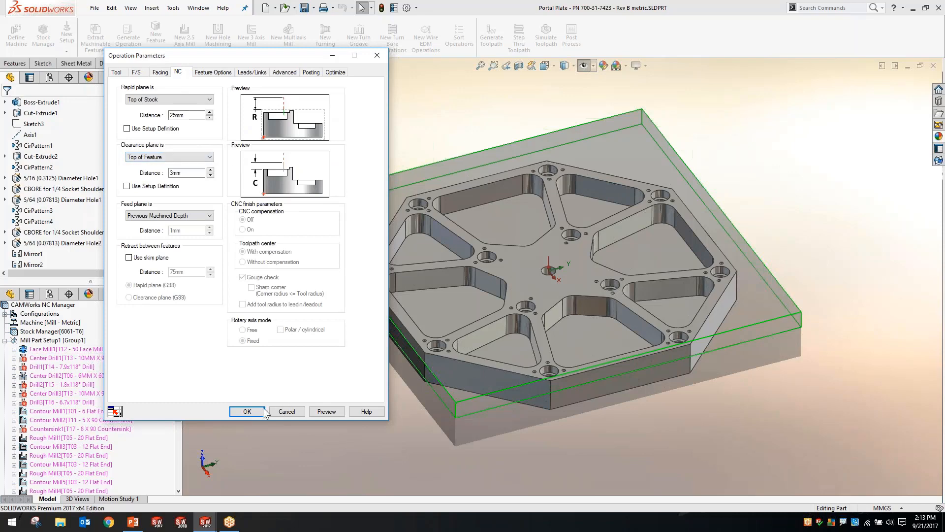
{"action": "left_click", "coordinate": [247, 411]}
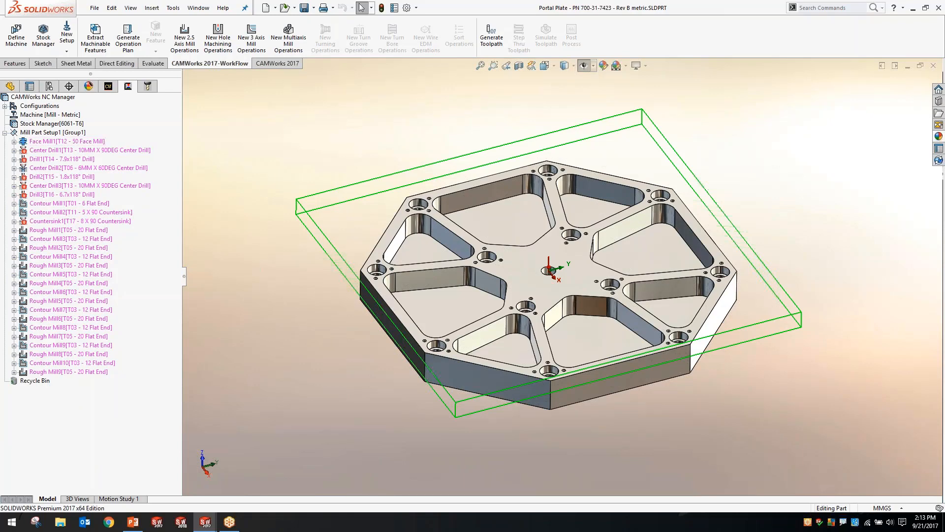
Examine the available machining strategies for Face Feature1, cancel without changing them, and return to the operation list
{"action": "left_click", "coordinate": [110, 91]}
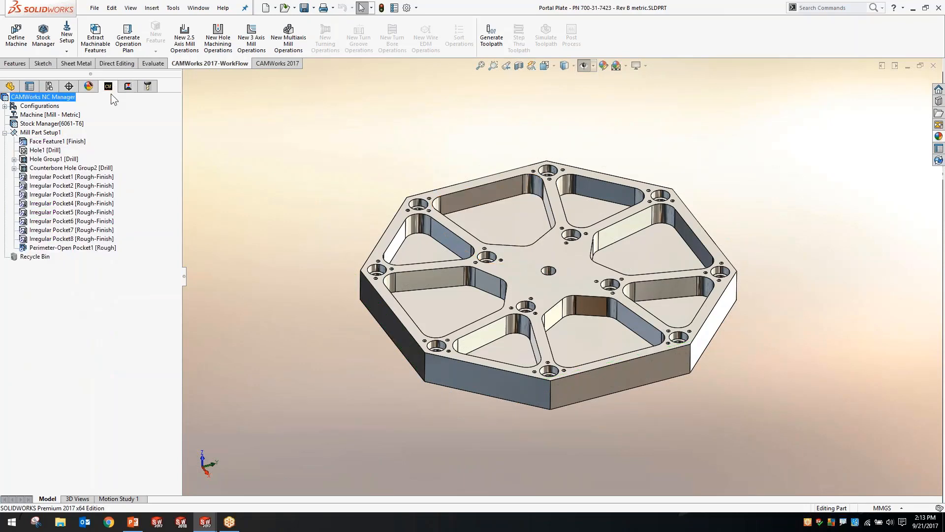
{"action": "right_click", "coordinate": [68, 141]}
{"action": "left_click", "coordinate": [82, 171]}
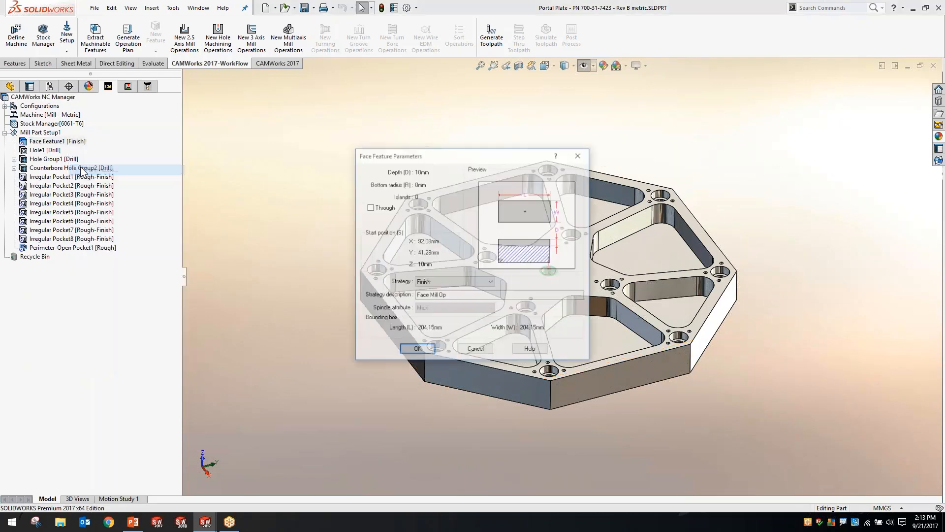
{"action": "left_click", "coordinate": [431, 284]}
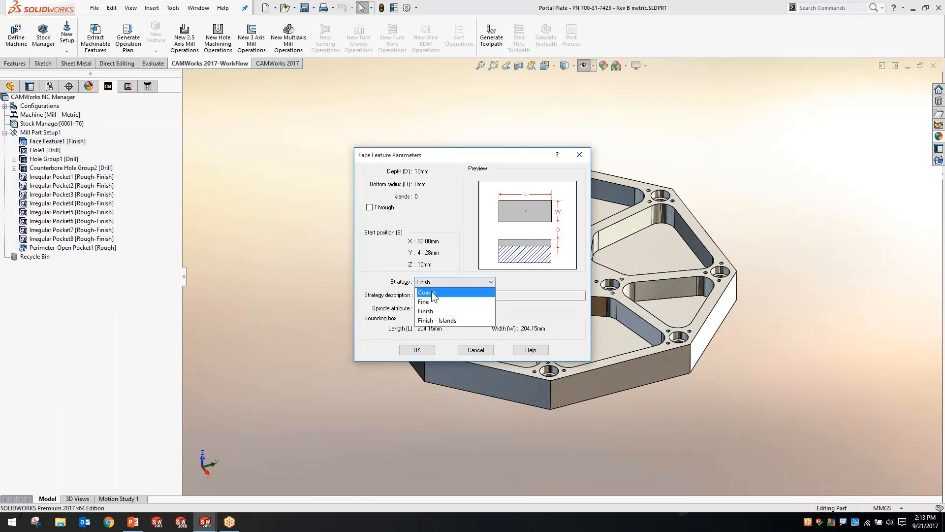
{"action": "left_click", "coordinate": [399, 281]}
{"action": "left_click", "coordinate": [477, 348]}
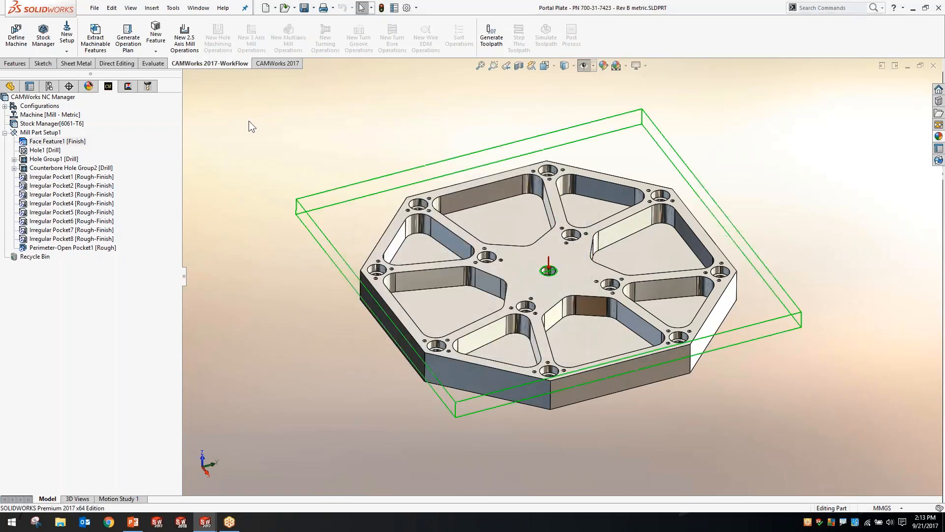
{"action": "left_click", "coordinate": [129, 87]}
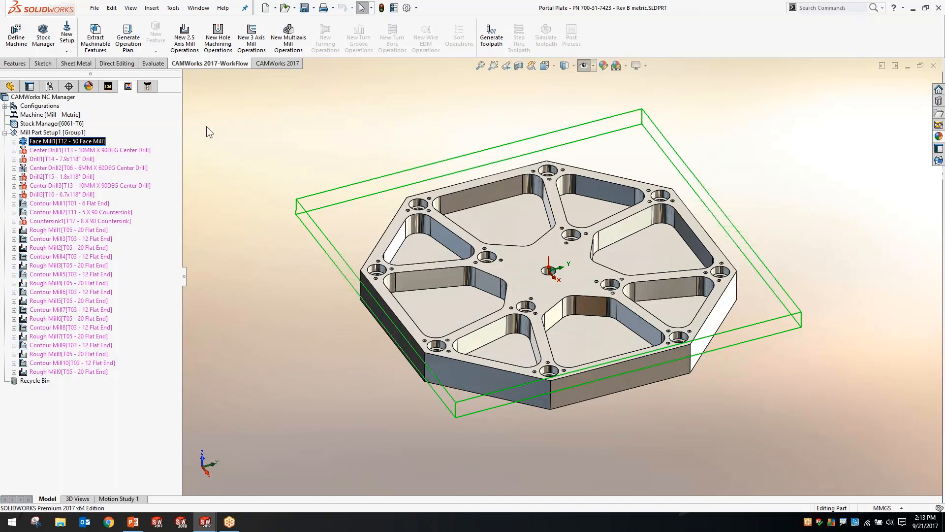
{"action": "left_click", "coordinate": [218, 117]}
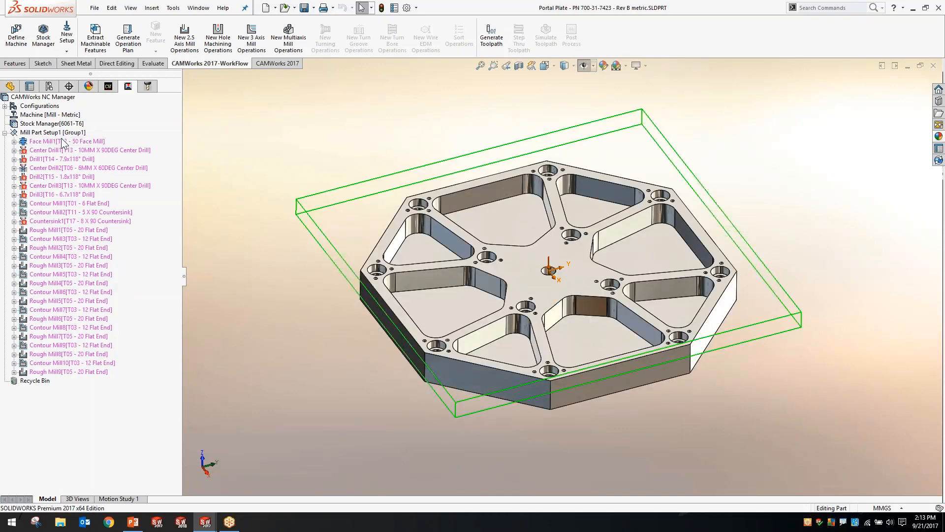
{"action": "left_click", "coordinate": [56, 143]}
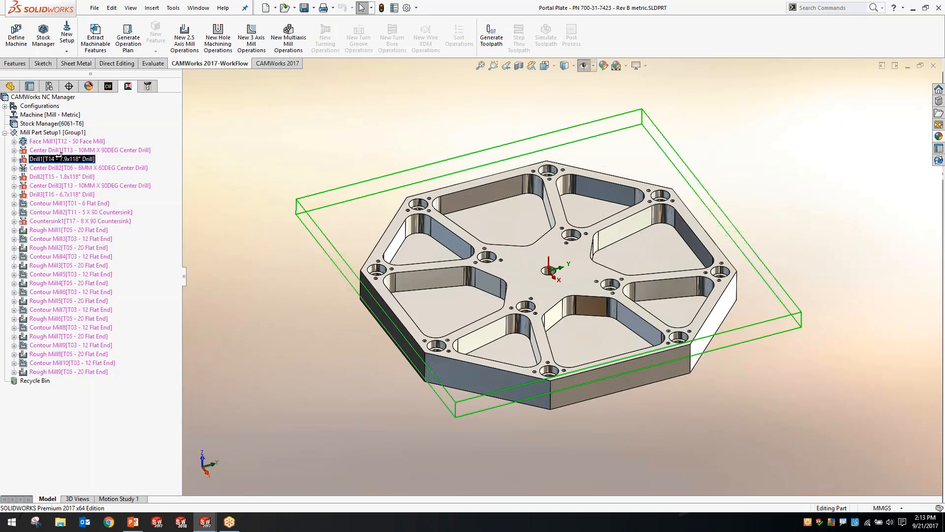
{"action": "left_click", "coordinate": [105, 88]}
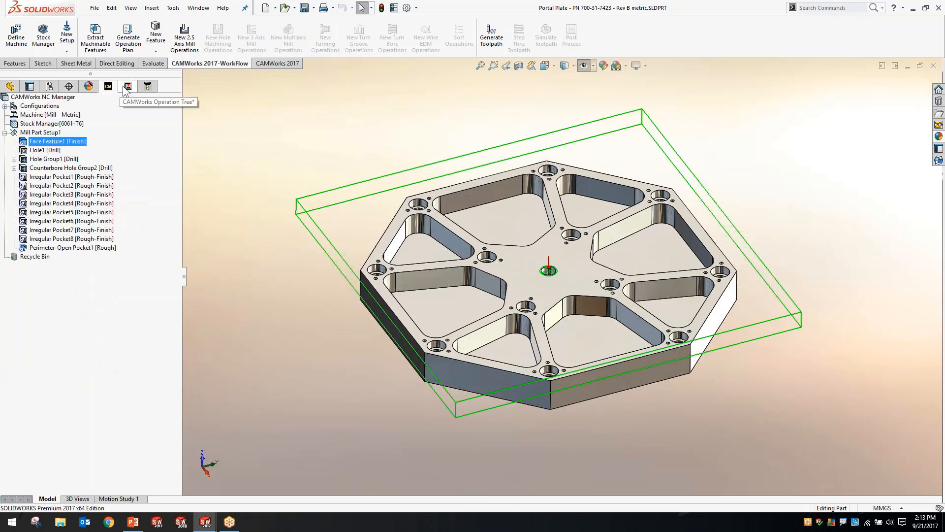
{"action": "left_click", "coordinate": [128, 87]}
Sort the operations in Mill Part Setup1 by operation type and then by tool
{"action": "right_click", "coordinate": [66, 132]}
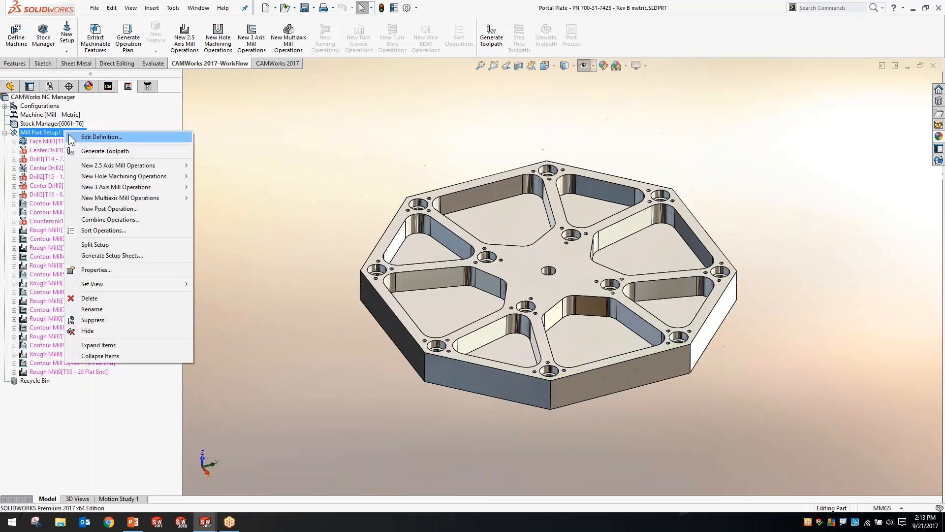
{"action": "left_click", "coordinate": [87, 232]}
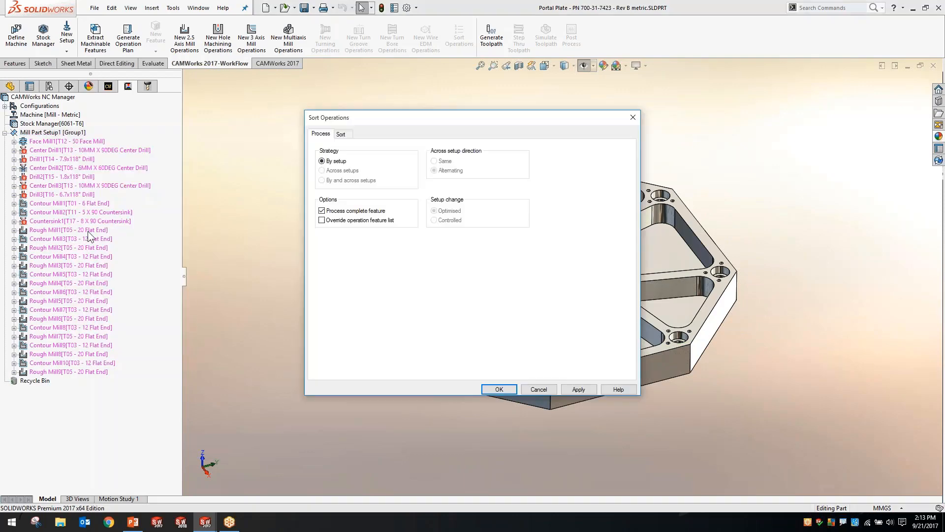
{"action": "left_click", "coordinate": [341, 134]}
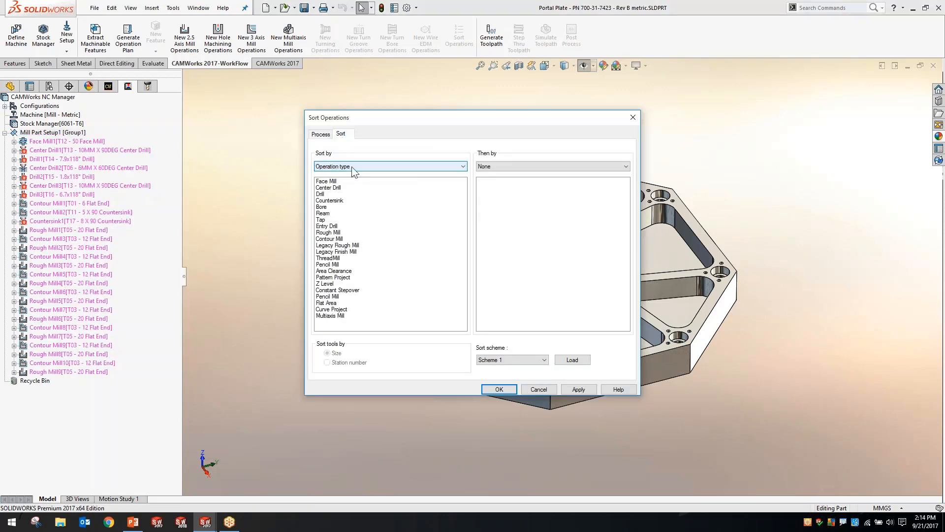
{"action": "left_click", "coordinate": [484, 167]}
{"action": "left_click", "coordinate": [486, 178]}
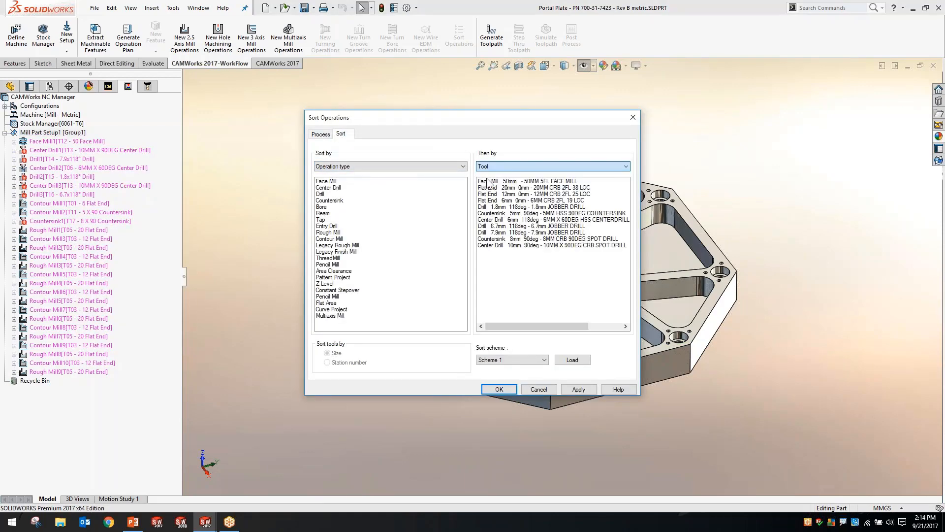
{"action": "left_click", "coordinate": [512, 388]}
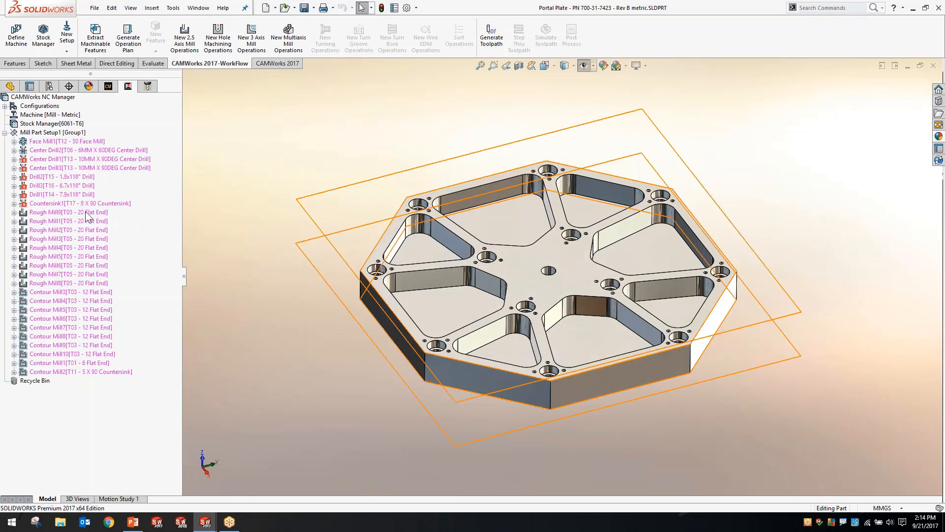
Highlight the 20 mm flat end roughing operations on the model, and then only Rough Mill9
{"action": "left_click", "coordinate": [84, 211]}
{"action": "left_click", "coordinate": [87, 274], "text": "shift"}
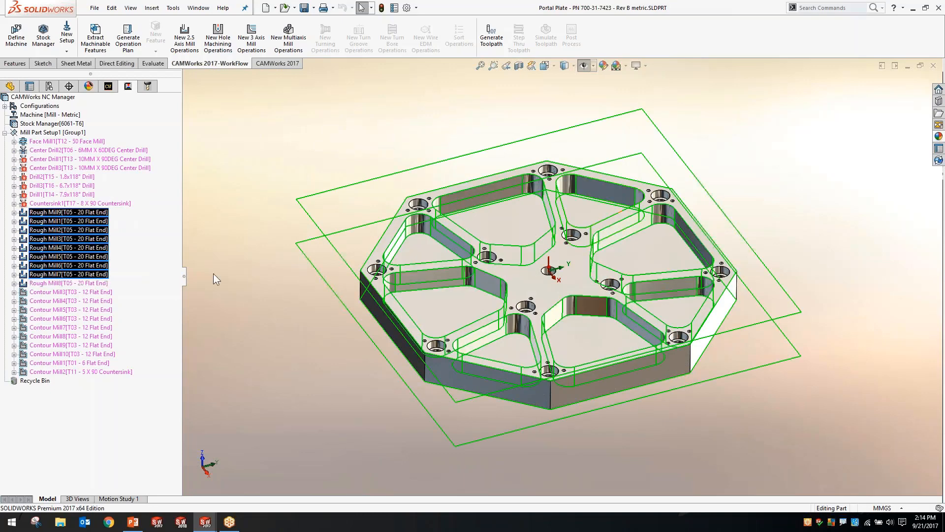
{"action": "left_click", "coordinate": [83, 213]}
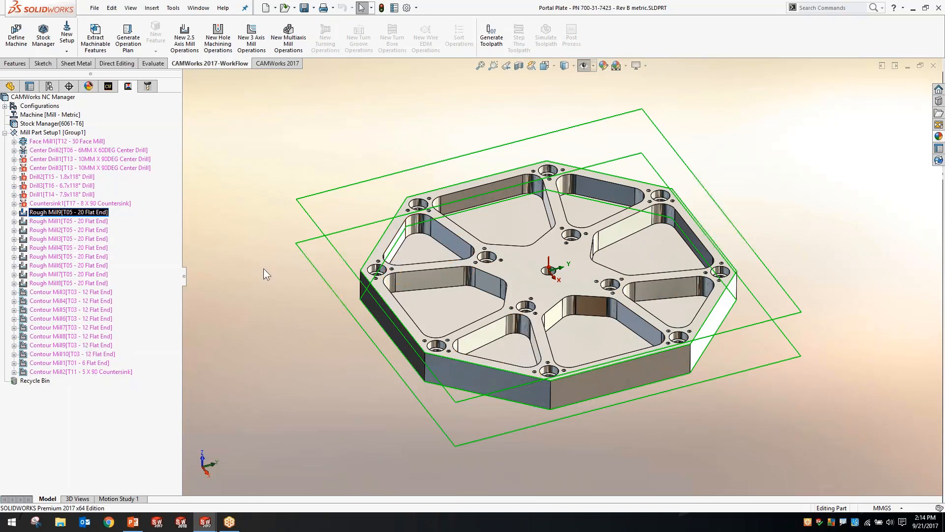
Generate the toolpaths for all operations in Mill Part Setup1
{"action": "left_click", "coordinate": [56, 133]}
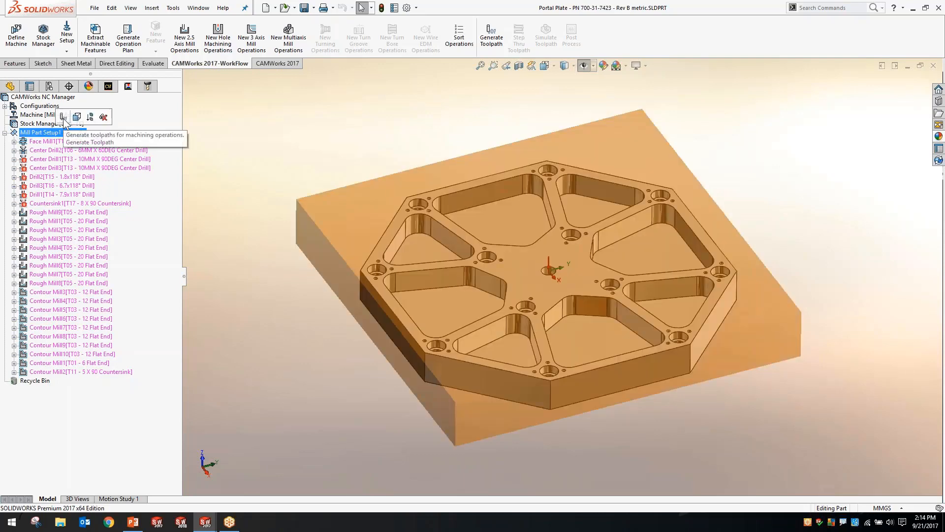
{"action": "left_click", "coordinate": [64, 118]}
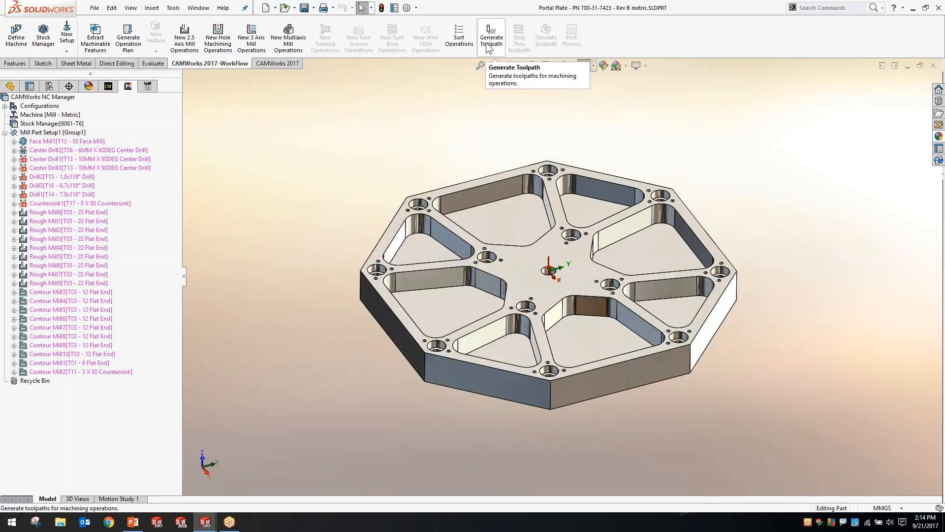
{"action": "left_click", "coordinate": [489, 41]}
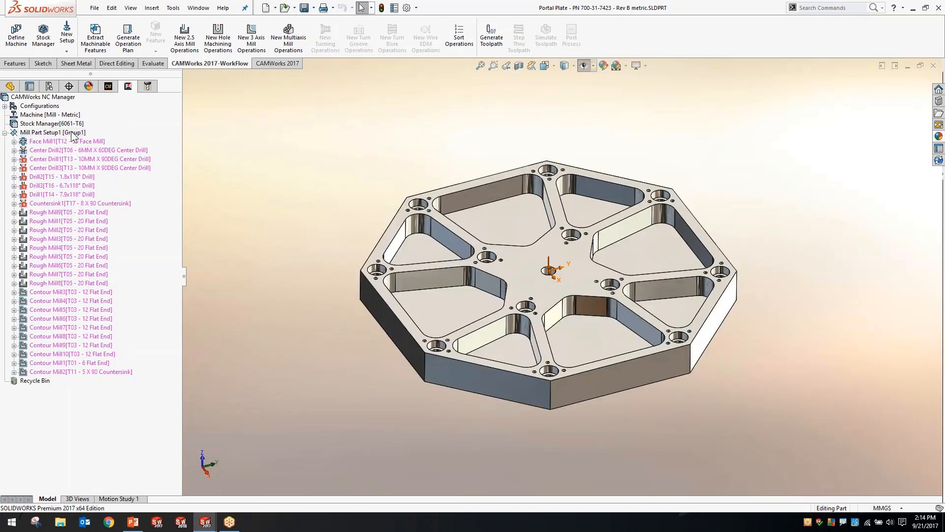
{"action": "right_click", "coordinate": [77, 133]}
{"action": "left_click", "coordinate": [112, 153]}
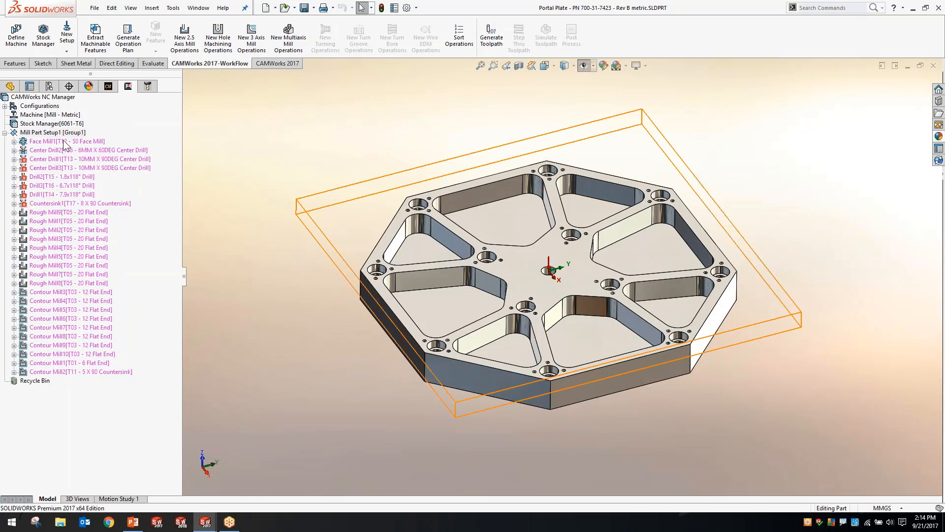
{"action": "right_click", "coordinate": [64, 141]}
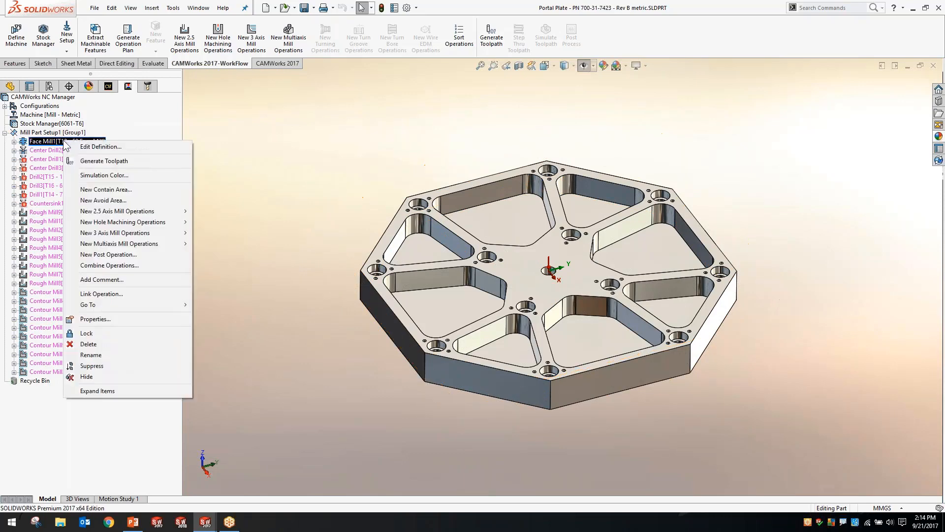
{"action": "right_click", "coordinate": [55, 149]}
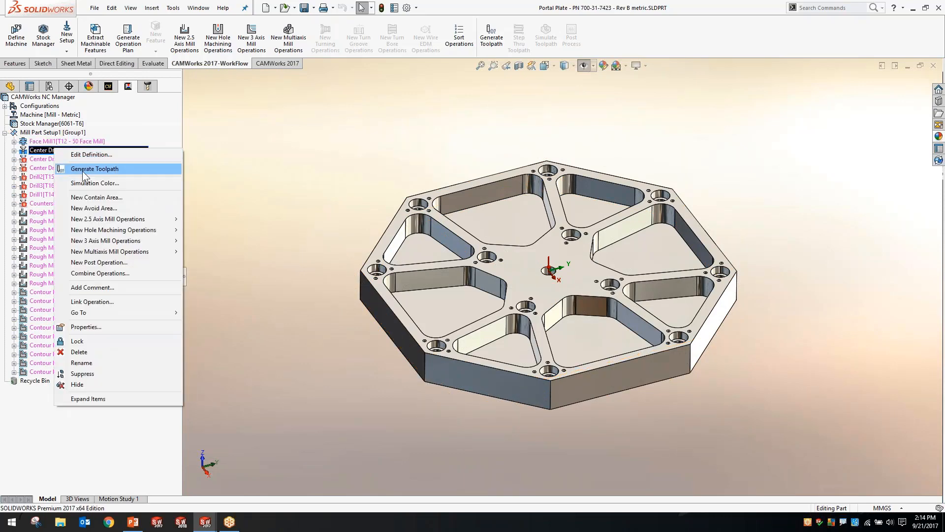
{"action": "left_click", "coordinate": [288, 160]}
{"action": "left_click", "coordinate": [491, 36]}
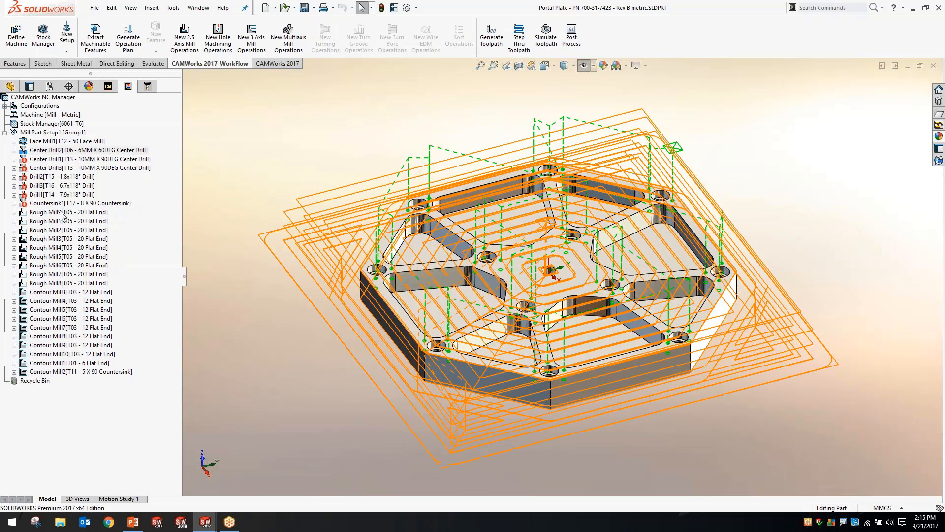
Move Rough Mill9 to the end of the operation list, after Contour Mill2
{"action": "left_click_drag", "start_coordinate": [62, 219], "coordinate": [64, 374]}
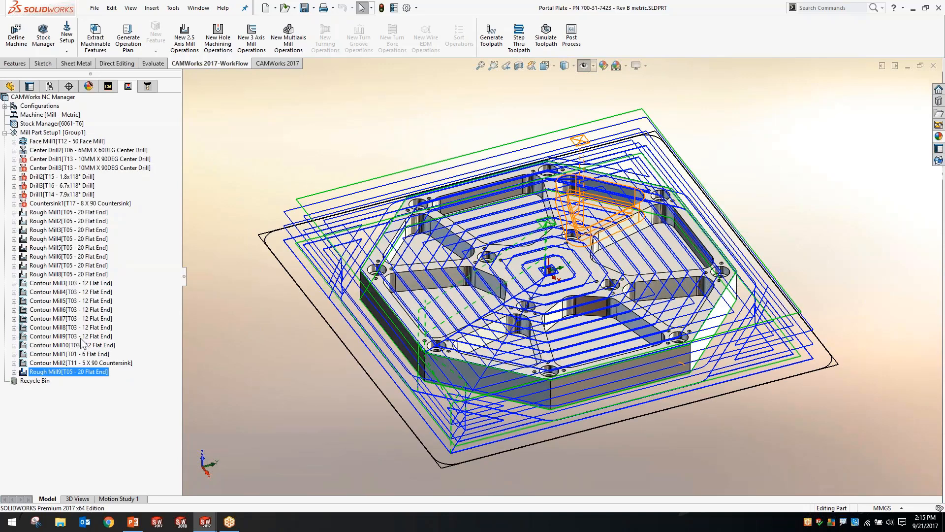
{"action": "left_click", "coordinate": [223, 329]}
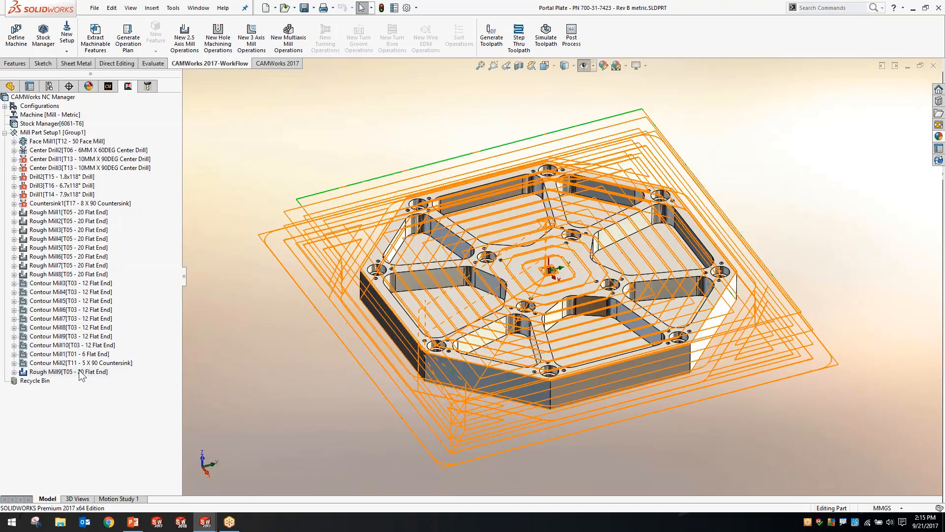
Simulate the machining of all operations from the stock with the tool shown, raising the simulation speed partway
{"action": "left_click", "coordinate": [545, 40]}
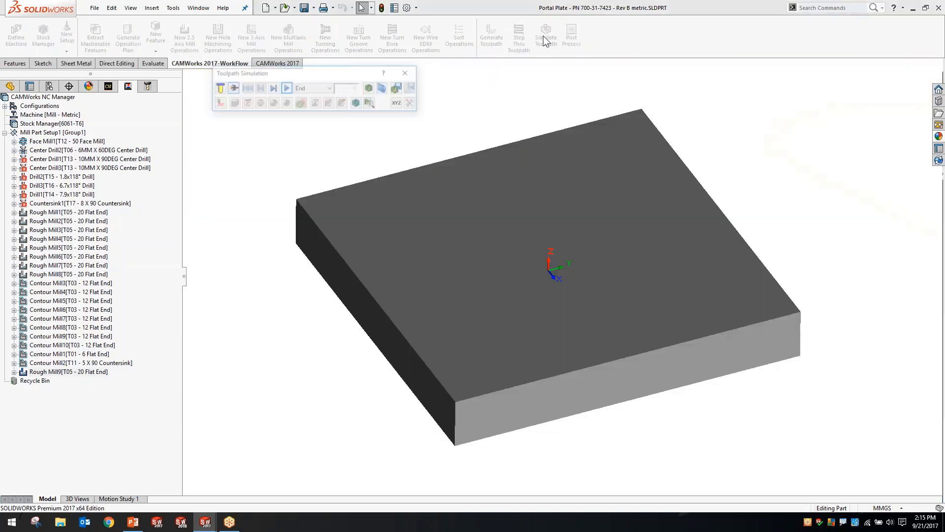
{"action": "left_click", "coordinate": [218, 89]}
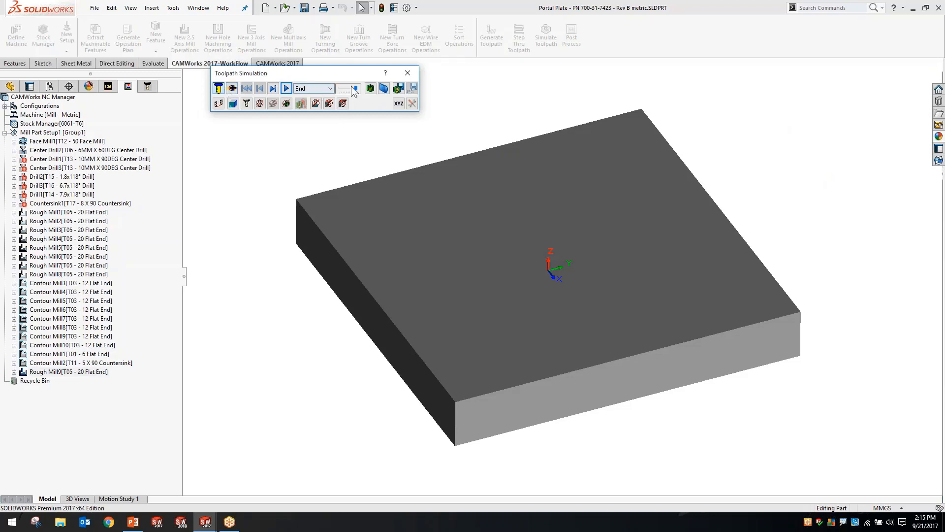
{"action": "left_click", "coordinate": [286, 88]}
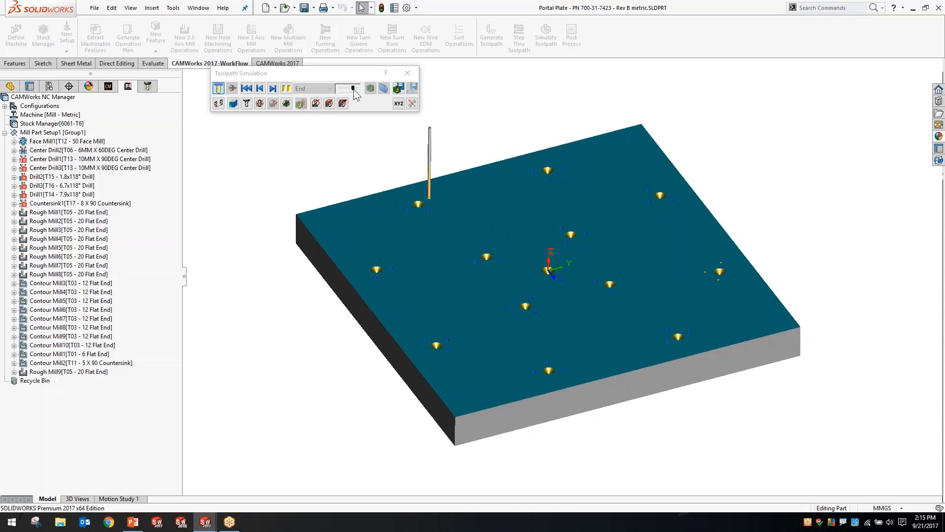
{"action": "left_click_drag", "start_coordinate": [353, 89], "coordinate": [356, 89]}
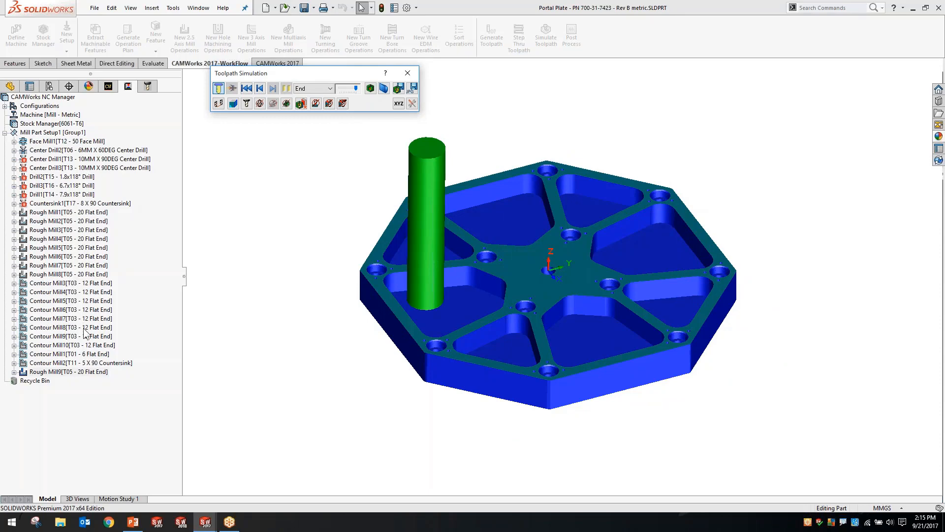
{"action": "left_click", "coordinate": [407, 73]}
Set Face Mill1's first cut amount and maximum cut amount to 3 mm in its facing parameters
{"action": "left_click", "coordinate": [109, 87]}
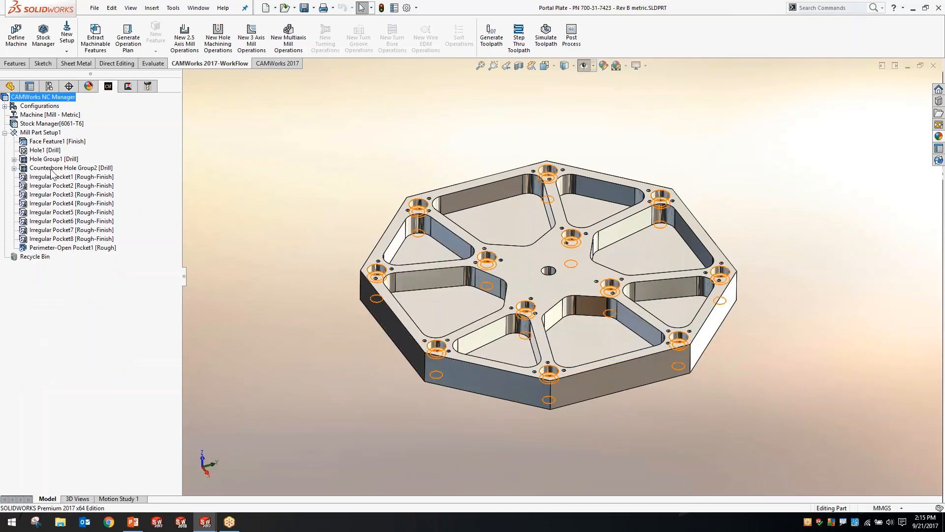
{"action": "left_click", "coordinate": [128, 86]}
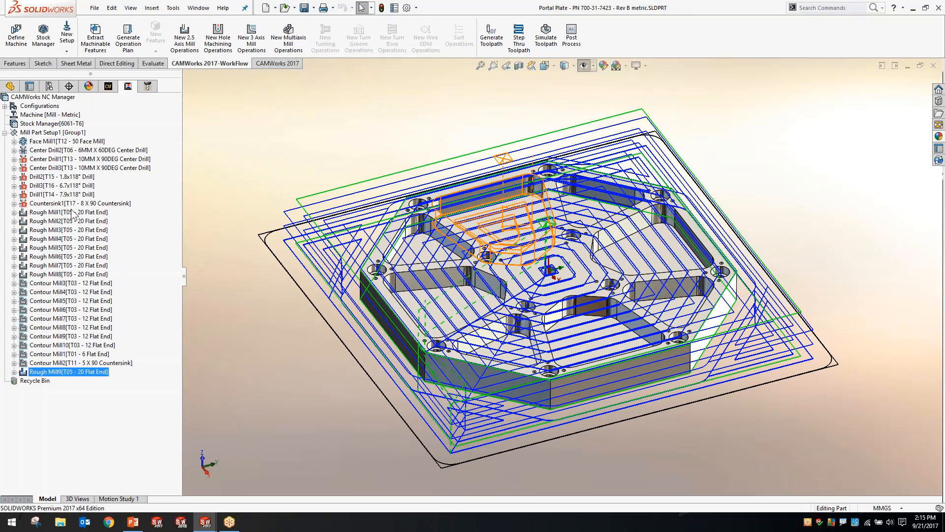
{"action": "left_click", "coordinate": [69, 141]}
{"action": "double_click", "coordinate": [70, 143]}
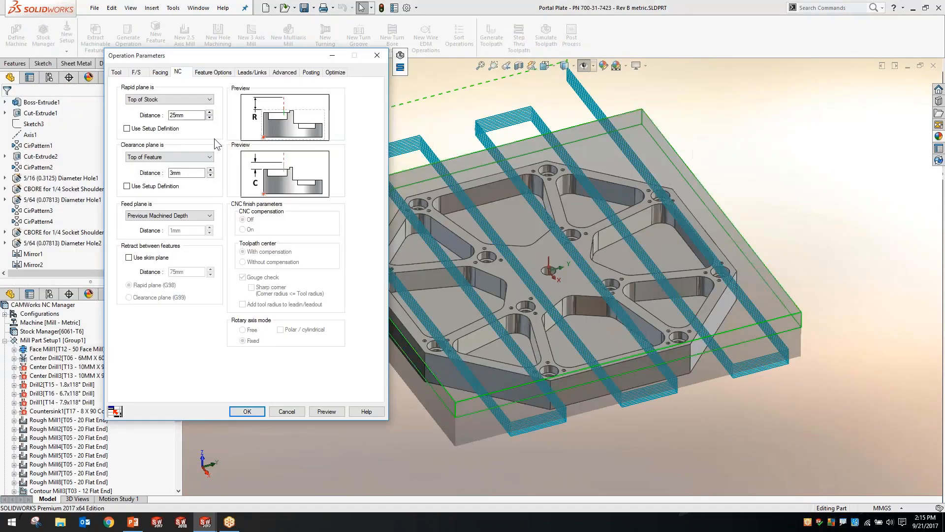
{"action": "middle_click_drag", "start_coordinate": [613, 338], "coordinate": [658, 320]}
{"action": "scroll", "coordinate": [648, 284], "scroll_direction": "down", "scroll_amount": 5}
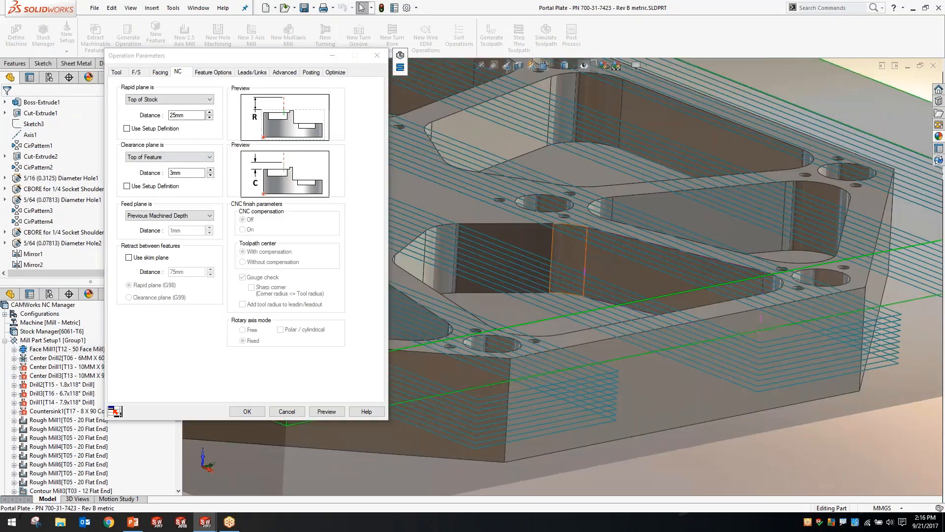
{"action": "left_click", "coordinate": [160, 72]}
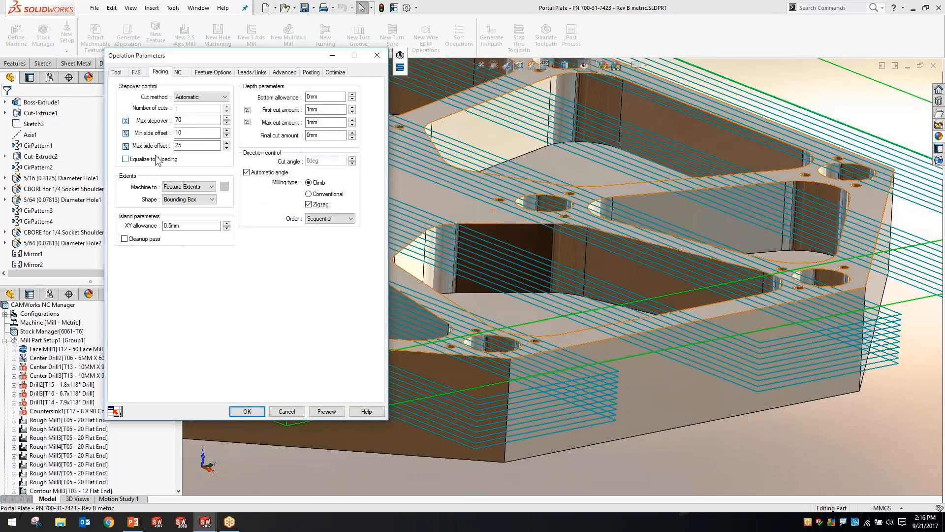
{"action": "left_click_drag", "start_coordinate": [325, 110], "coordinate": [287, 109]}
{"action": "left_click_drag", "start_coordinate": [340, 125], "coordinate": [299, 123]}
{"action": "type", "text": "3mm3mm"}
Preview and simulate the updated facing toolpath, and accept the Face Mill1 parameters
{"action": "left_click", "coordinate": [321, 410]}
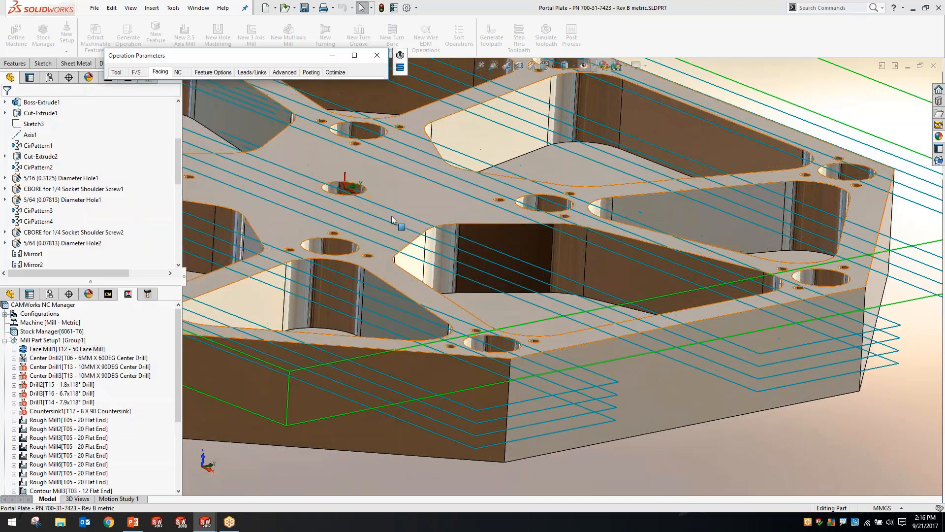
{"action": "mouse_move", "coordinate": [476, 252]}
{"action": "middle_mouse_down"}
{"action": "mouse_move", "coordinate": [476, 206]}
{"action": "mouse_move", "coordinate": [475, 250]}
{"action": "middle_mouse_up"}
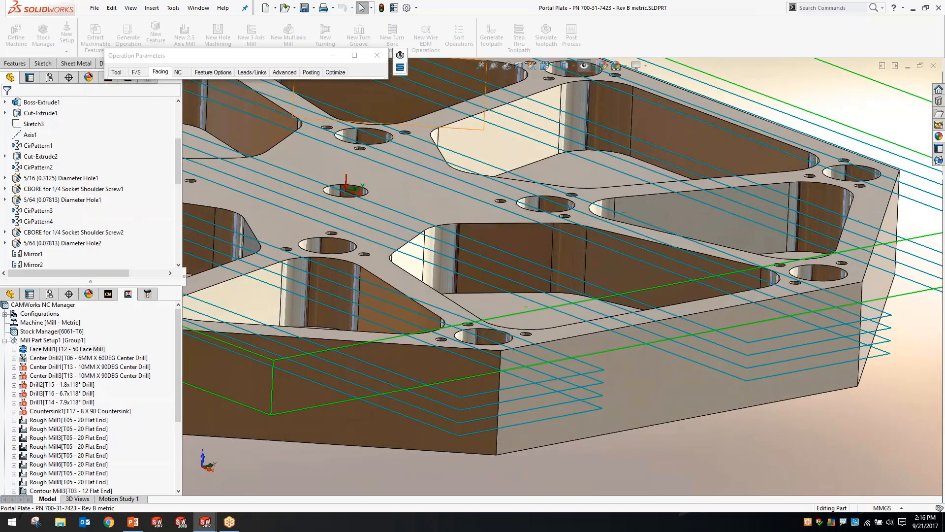
{"action": "left_click", "coordinate": [400, 55]}
{"action": "left_click", "coordinate": [286, 88]}
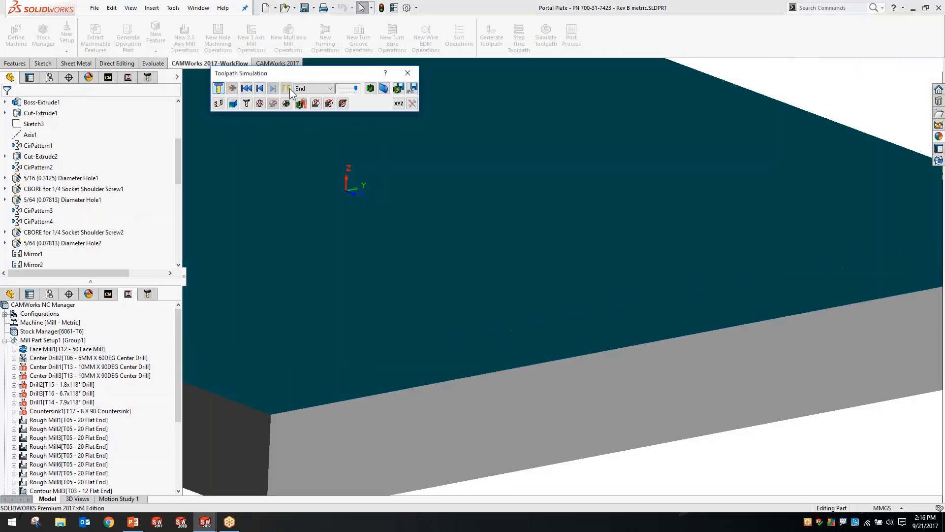
{"action": "key", "text": "f"}
{"action": "left_click", "coordinate": [407, 73]}
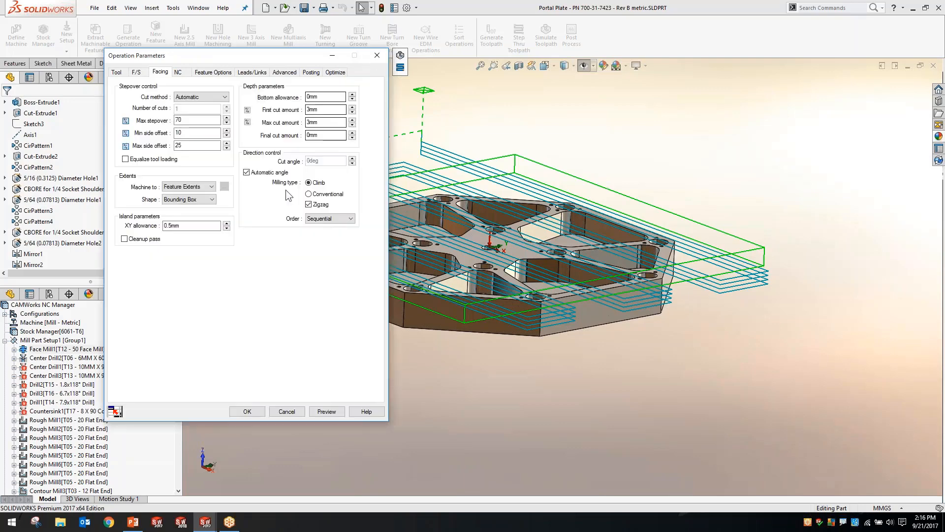
{"action": "left_click", "coordinate": [247, 412]}
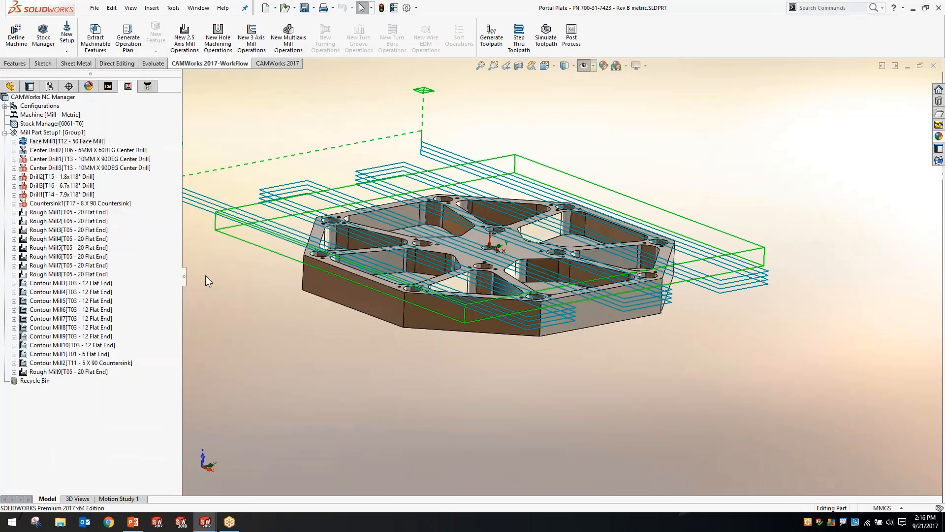
Combine the 20 mm flat end operations Rough Mill1 through Rough Mill8 into a single operation
{"action": "middle_click_drag", "start_coordinate": [320, 160], "coordinate": [320, 182]}
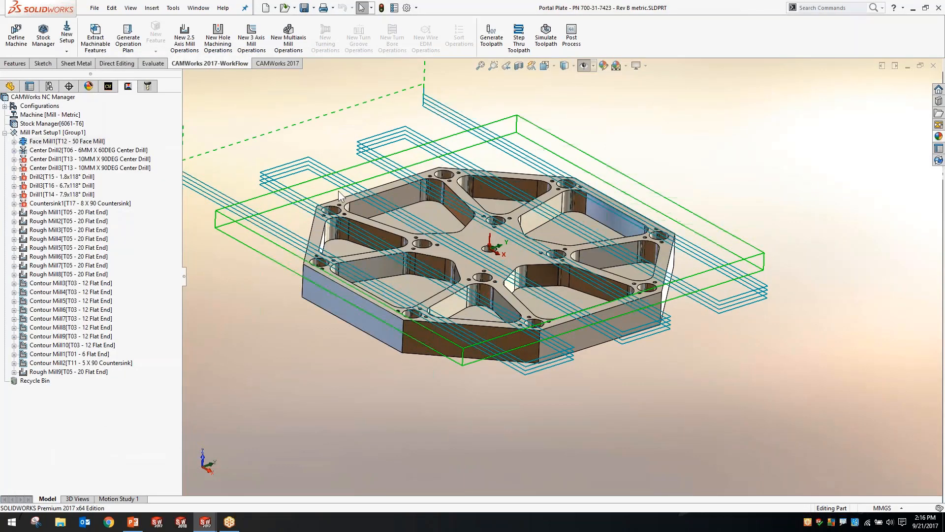
{"action": "left_click", "coordinate": [71, 212]}
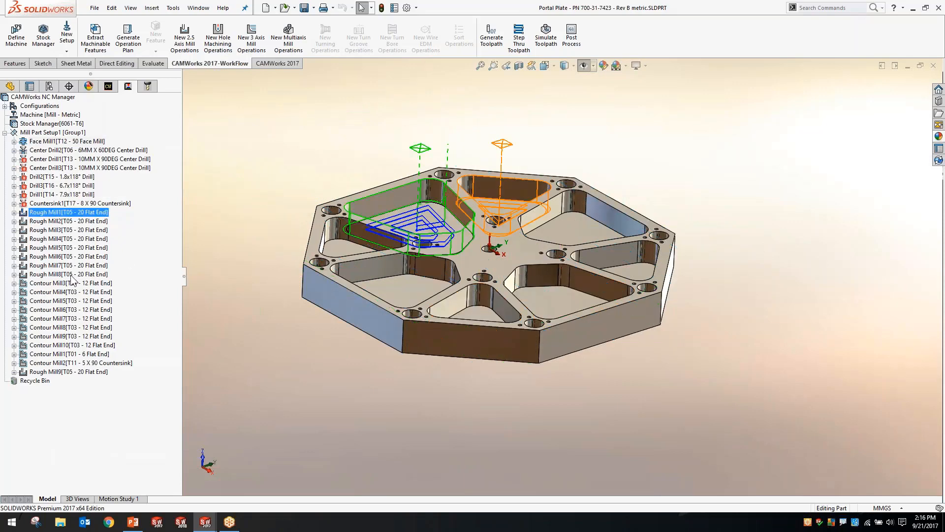
{"action": "left_click", "coordinate": [70, 275], "text": "shift"}
{"action": "right_click", "coordinate": [71, 275]}
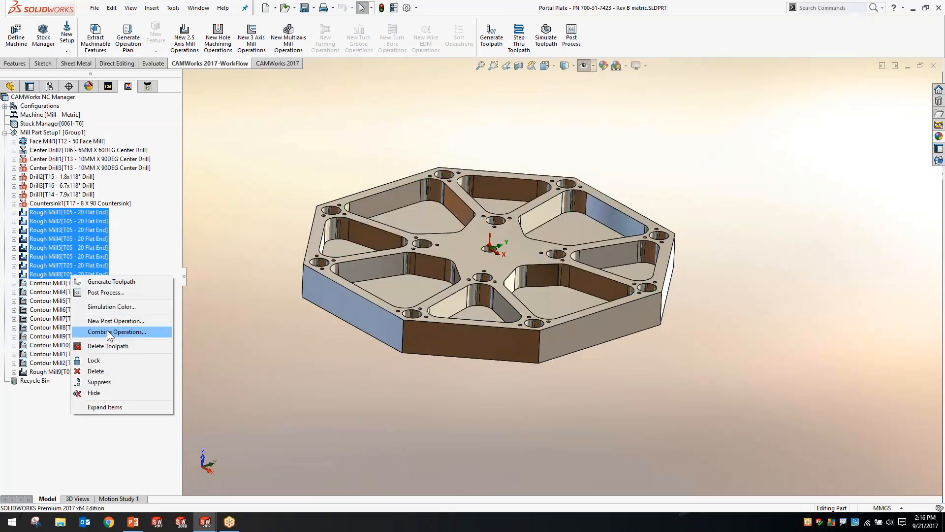
{"action": "left_click", "coordinate": [251, 249]}
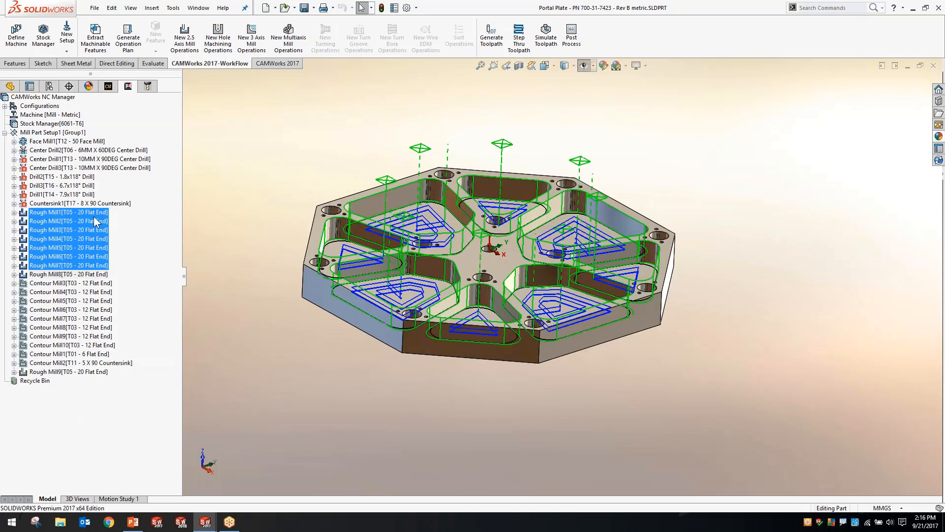
{"action": "left_click", "coordinate": [95, 278], "text": "shift"}
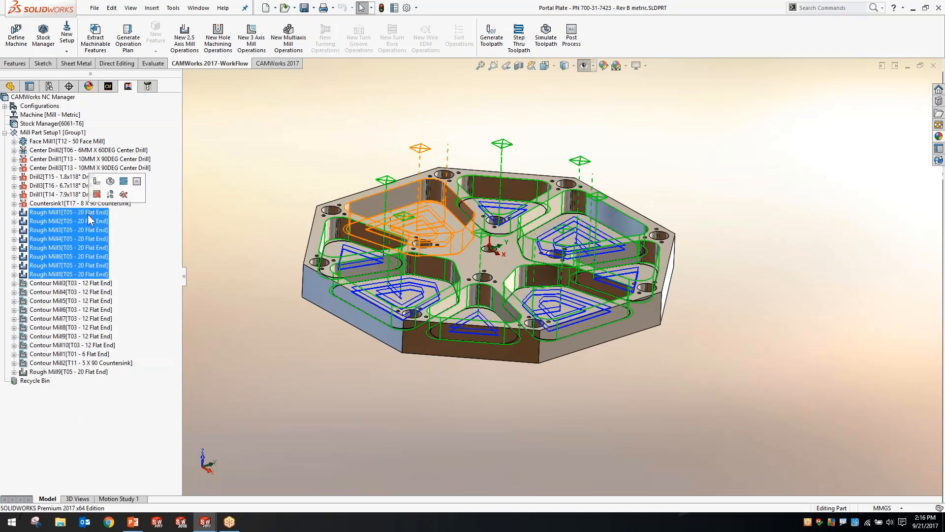
{"action": "right_click", "coordinate": [88, 214]}
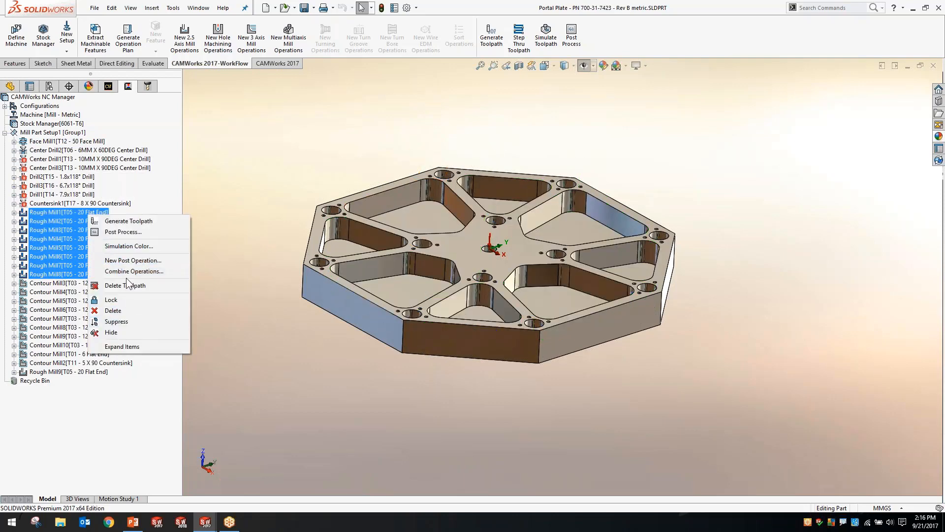
{"action": "left_click", "coordinate": [129, 271]}
{"action": "left_click", "coordinate": [432, 342]}
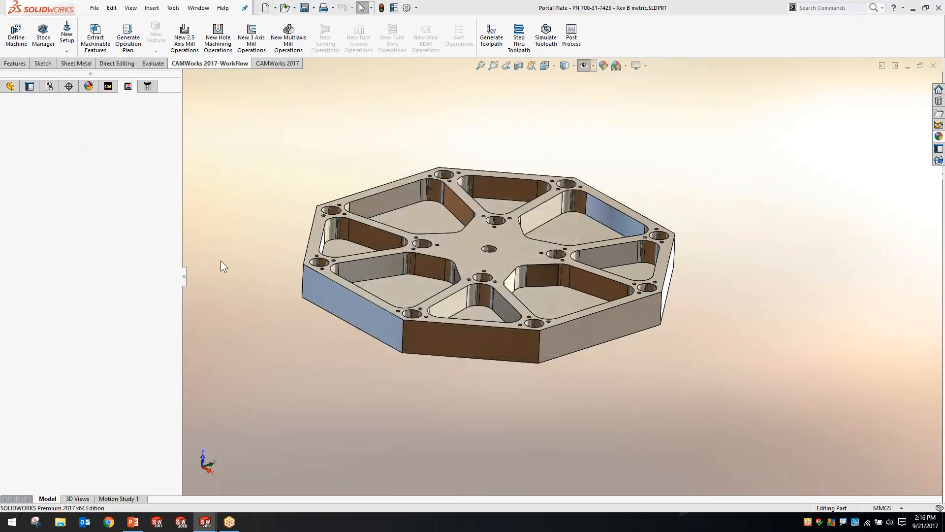
Review the combined Rough Mill1 operation's toolpath and roughing parameters without changing them
{"action": "left_click", "coordinate": [69, 212]}
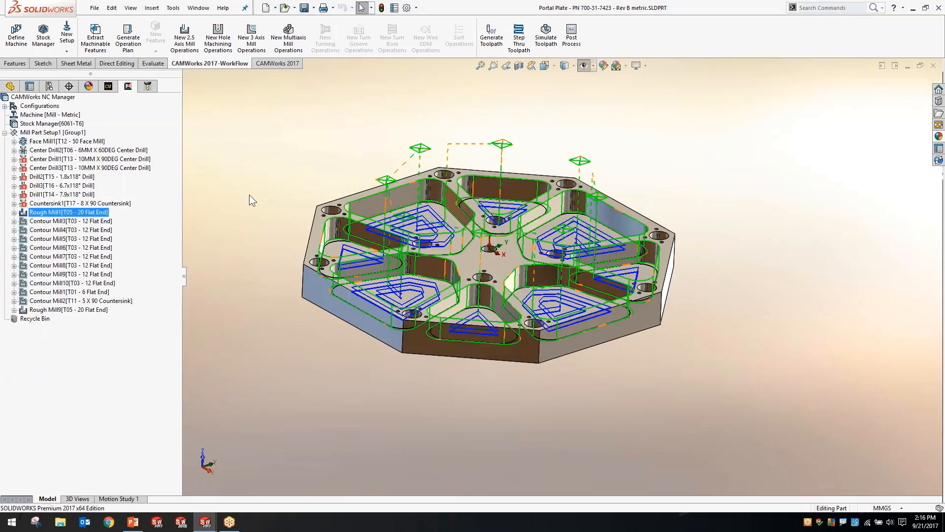
{"action": "double_click", "coordinate": [85, 212]}
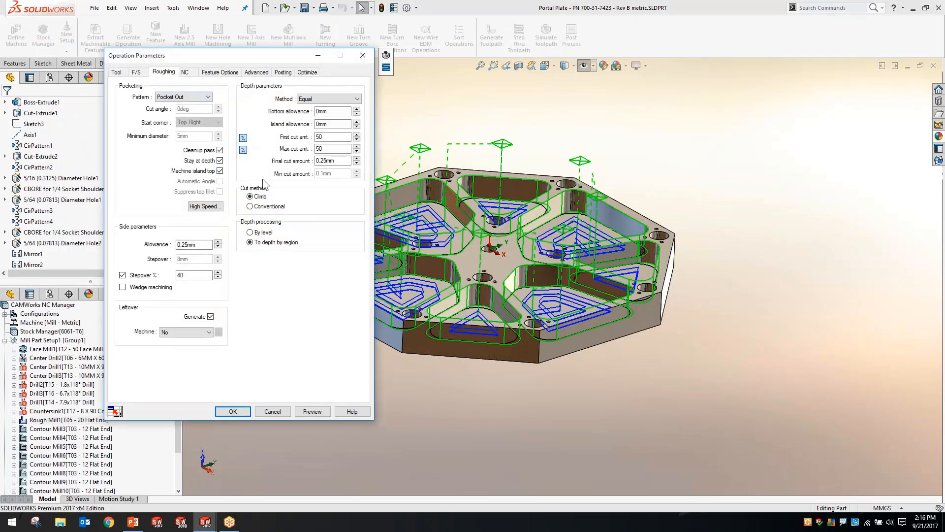
{"action": "left_click", "coordinate": [272, 412]}
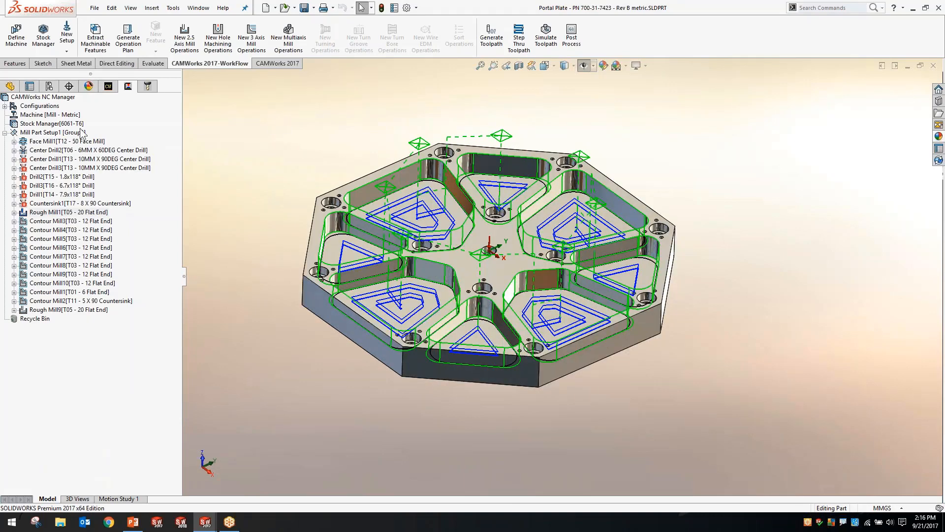
Simulate the machining of the whole setup with the combined roughing operation through to the end
{"action": "left_click", "coordinate": [391, 101]}
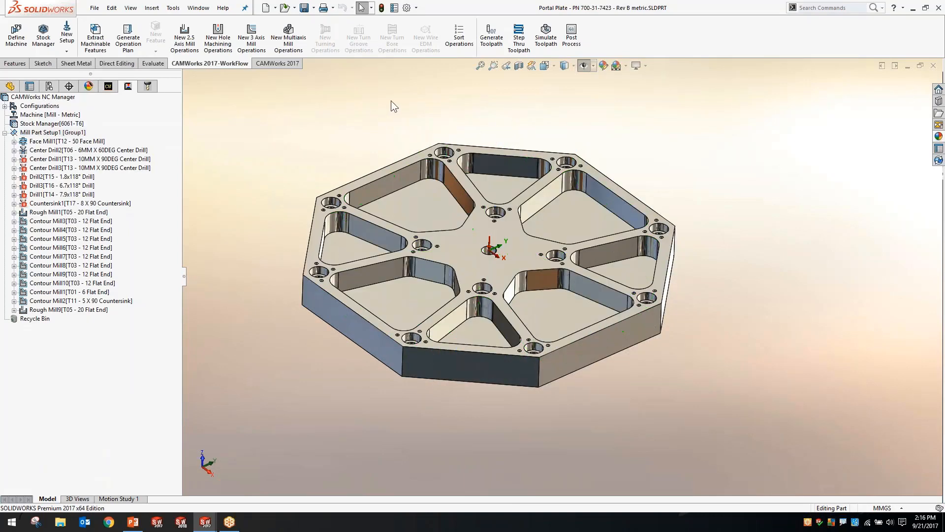
{"action": "left_click", "coordinate": [550, 32]}
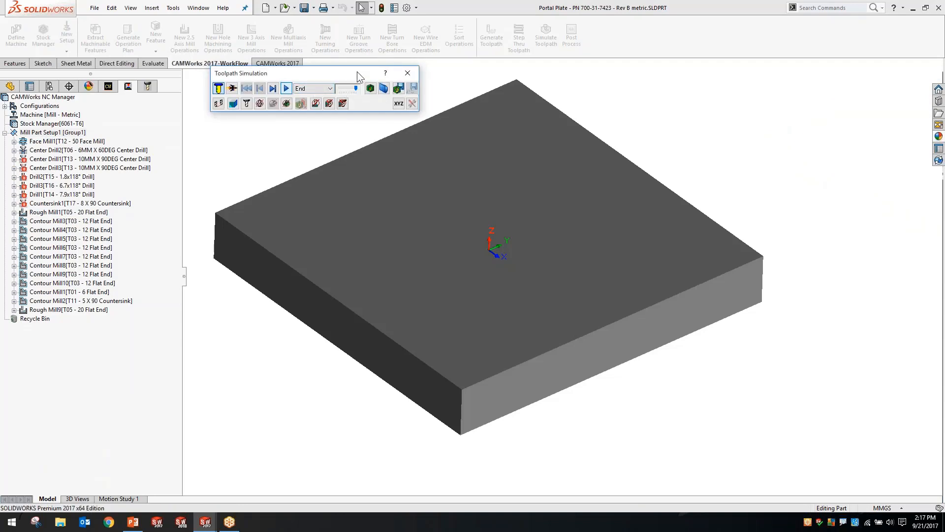
{"action": "left_click", "coordinate": [286, 88]}
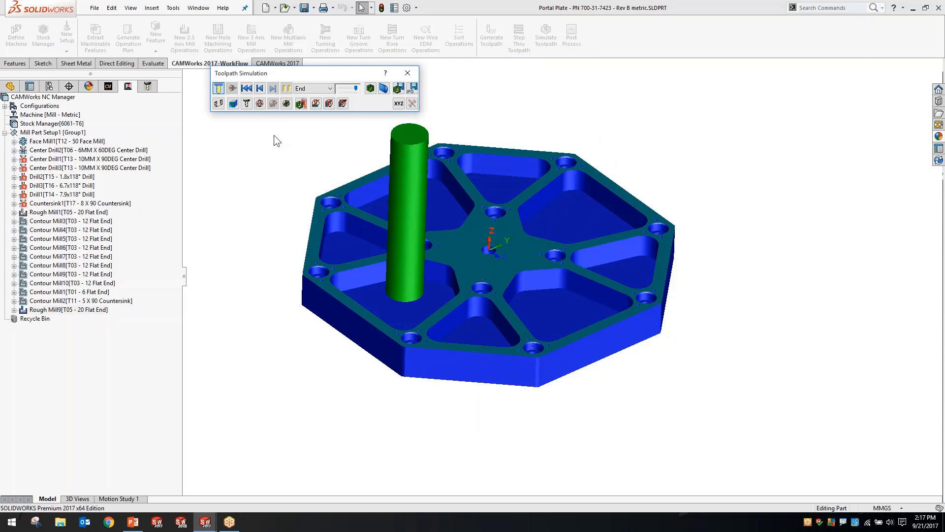
{"action": "left_click", "coordinate": [414, 72]}
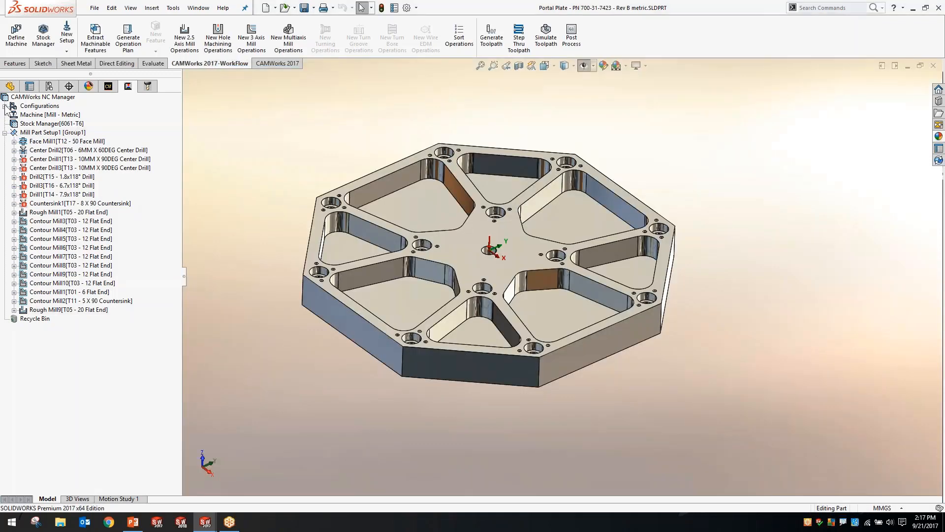
Compare the part's Large Plate and Default configurations, returning to Default with its CAMWorks machinable features listed
{"action": "left_click", "coordinate": [5, 106]}
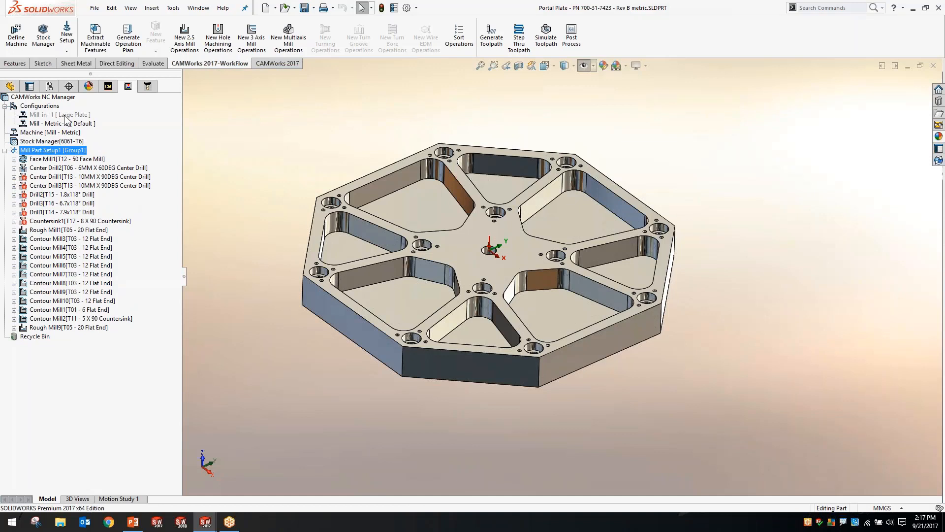
{"action": "left_click", "coordinate": [49, 86]}
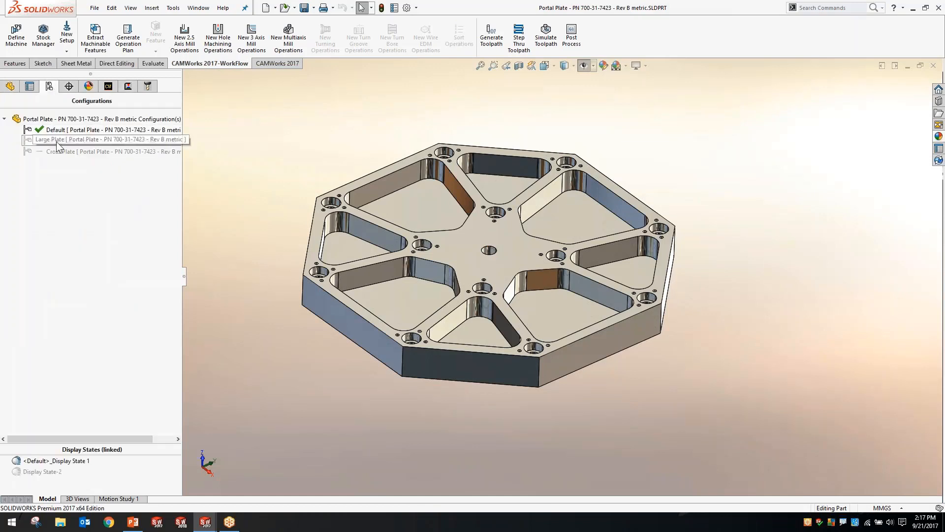
{"action": "double_click", "coordinate": [62, 141]}
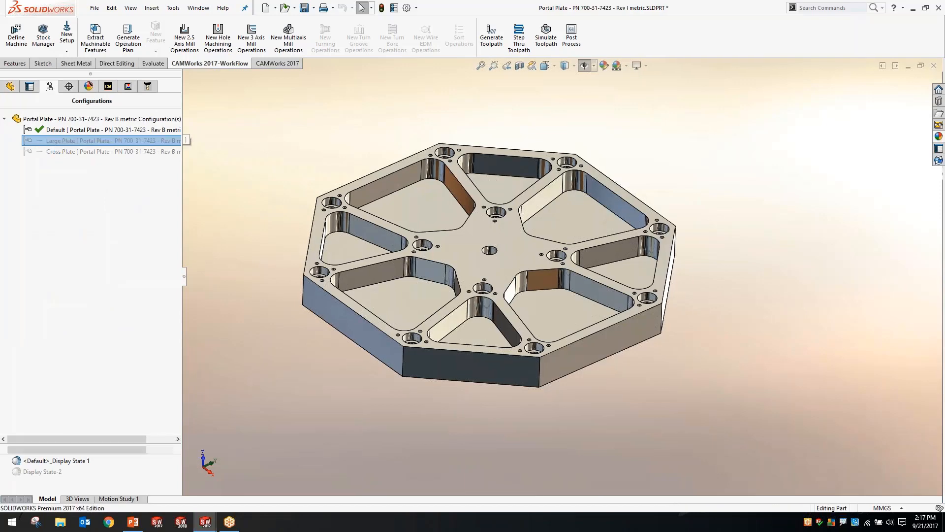
{"action": "left_click", "coordinate": [57, 152]}
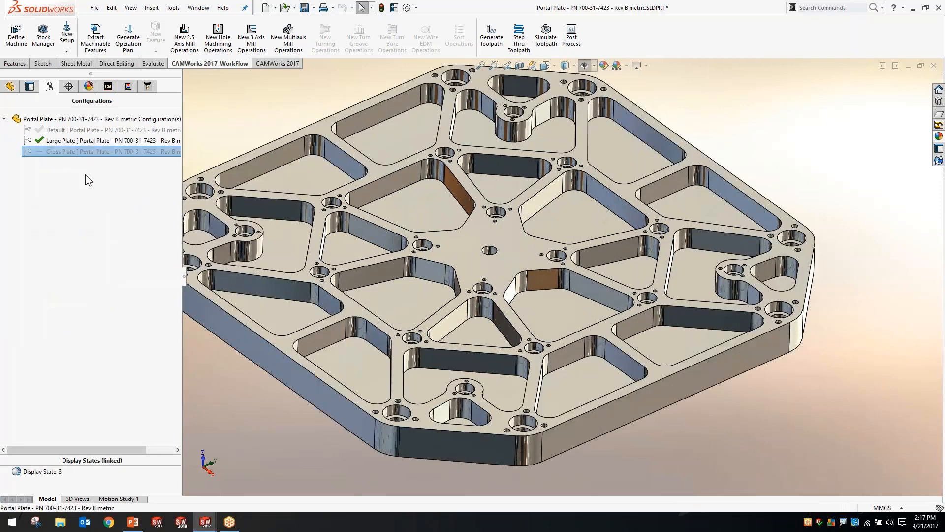
{"action": "double_click", "coordinate": [60, 131]}
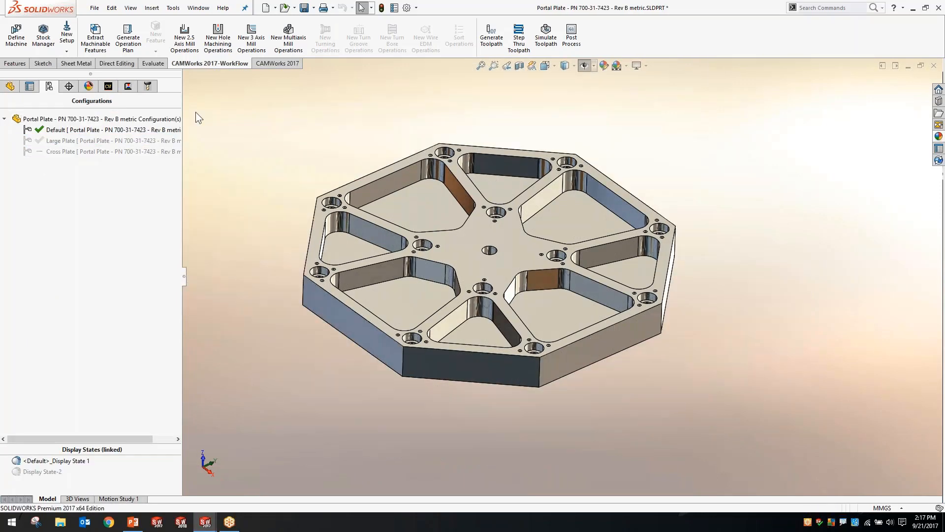
{"action": "left_click", "coordinate": [109, 87]}
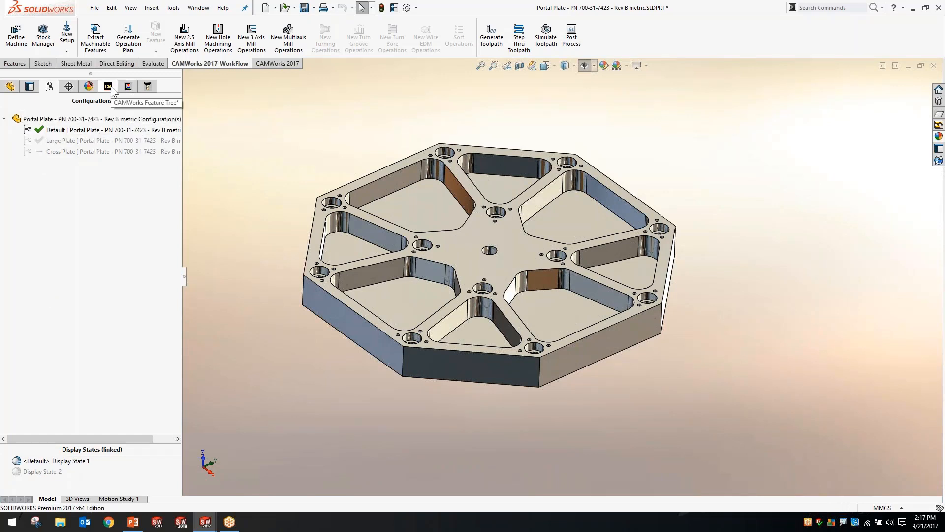
{"action": "left_click", "coordinate": [454, 296]}
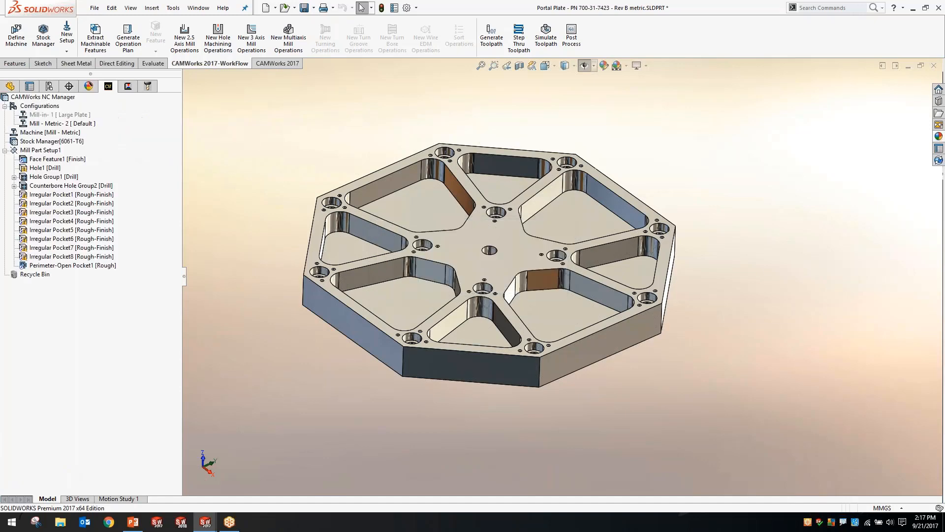
Activate the Mill-in-1 machining configuration and show its associated Large Plate part configuration
{"action": "double_click", "coordinate": [45, 115]}
{"action": "key", "text": "Return"}
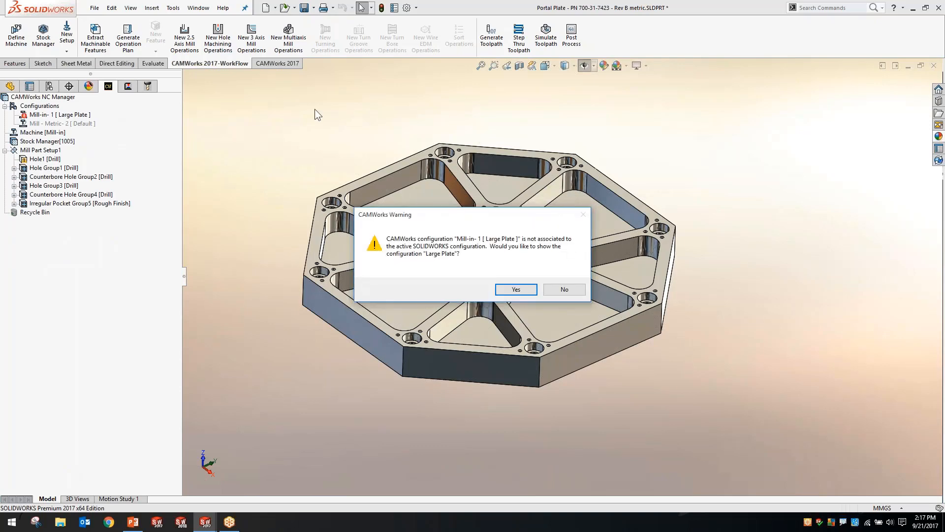
{"action": "left_click", "coordinate": [516, 289]}
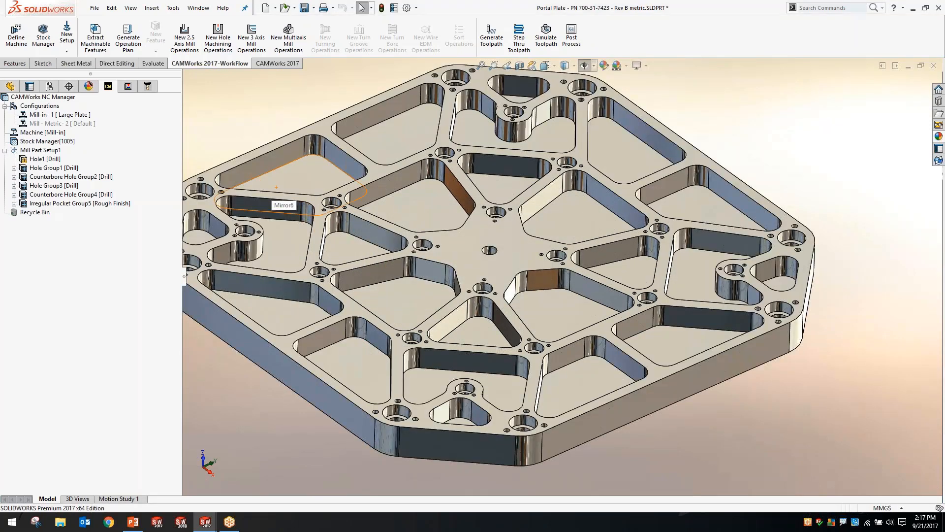
{"action": "left_click", "coordinate": [82, 115]}
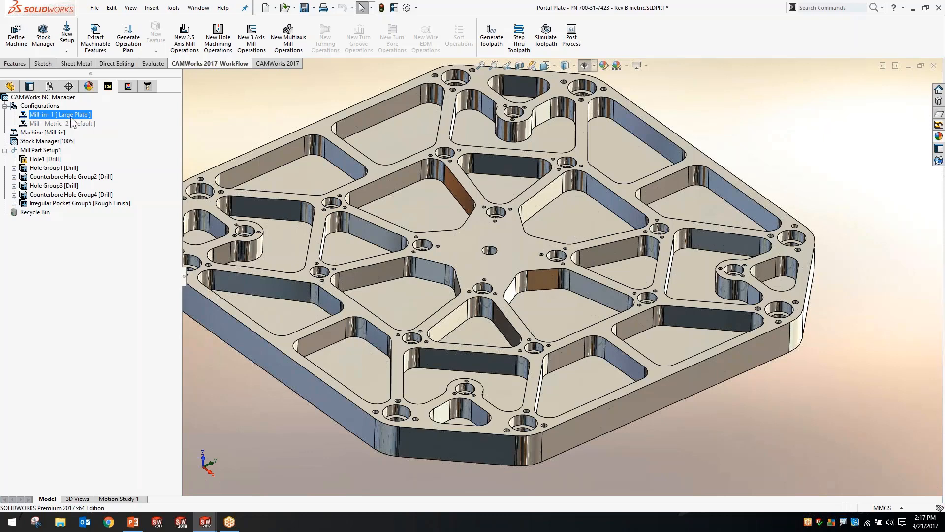
List the Large Plate configuration's operations, rebuilding its CAMWorks data with a light rebuild
{"action": "key", "text": "ctrl"}
{"action": "key", "text": "ctrl"}
{"action": "key", "text": "ctrl"}
{"action": "left_click", "coordinate": [126, 87]}
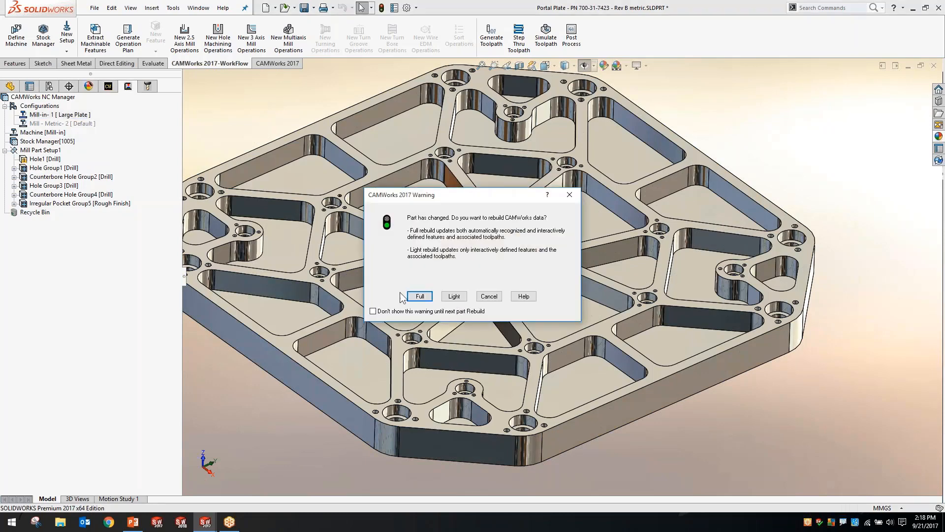
{"action": "left_click", "coordinate": [445, 297]}
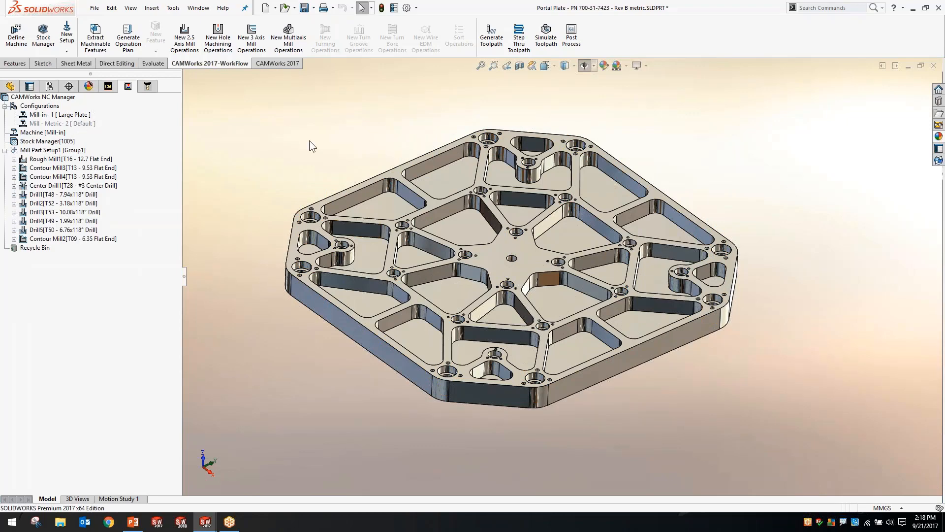
Simulate the complete machining of the Large Plate configuration through to the end and close the simulation
{"action": "left_click", "coordinate": [546, 36]}
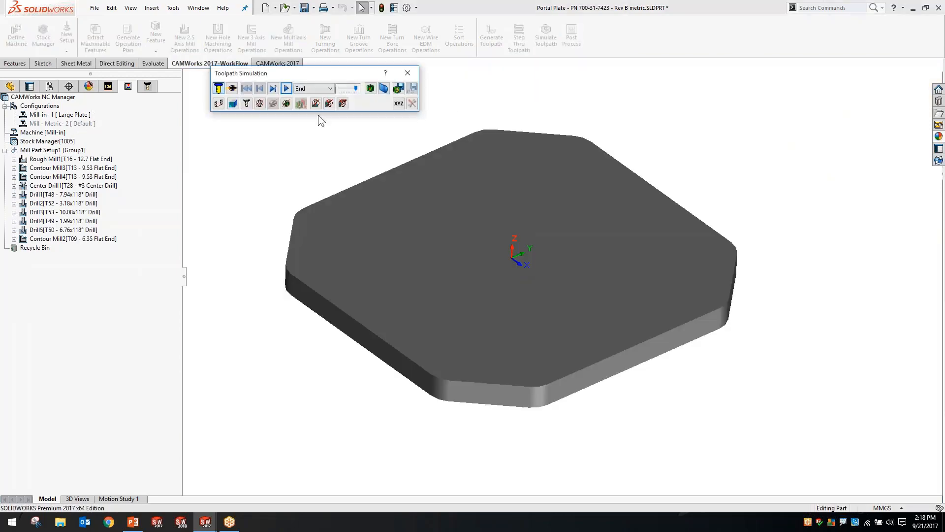
{"action": "left_click", "coordinate": [288, 89]}
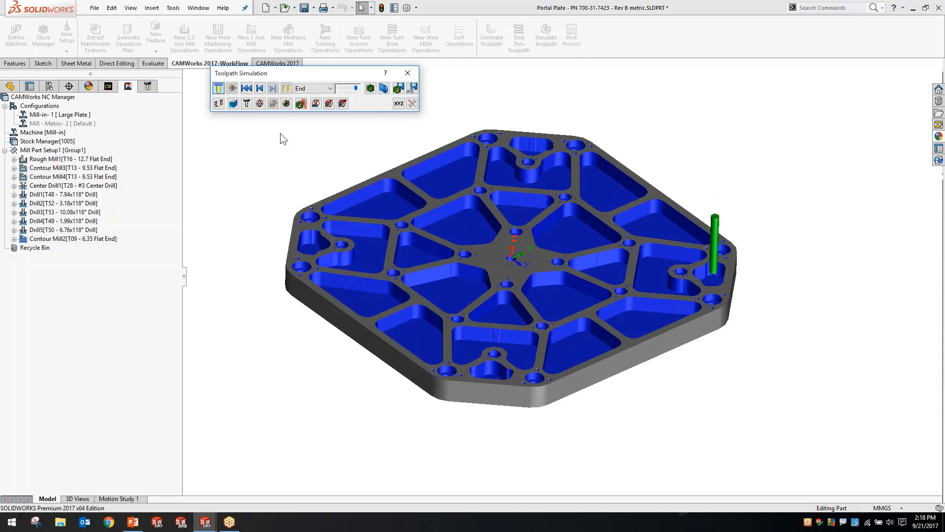
{"action": "left_click", "coordinate": [408, 73]}
Activate the Mill - Metric-2 machining configuration with a light rebuild and show its associated Default part configuration
{"action": "double_click", "coordinate": [66, 123]}
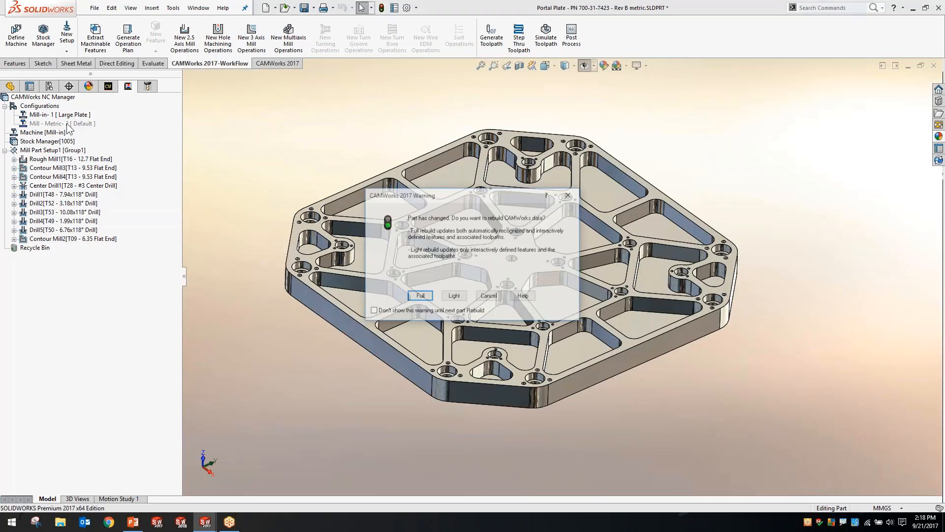
{"action": "left_click", "coordinate": [455, 301]}
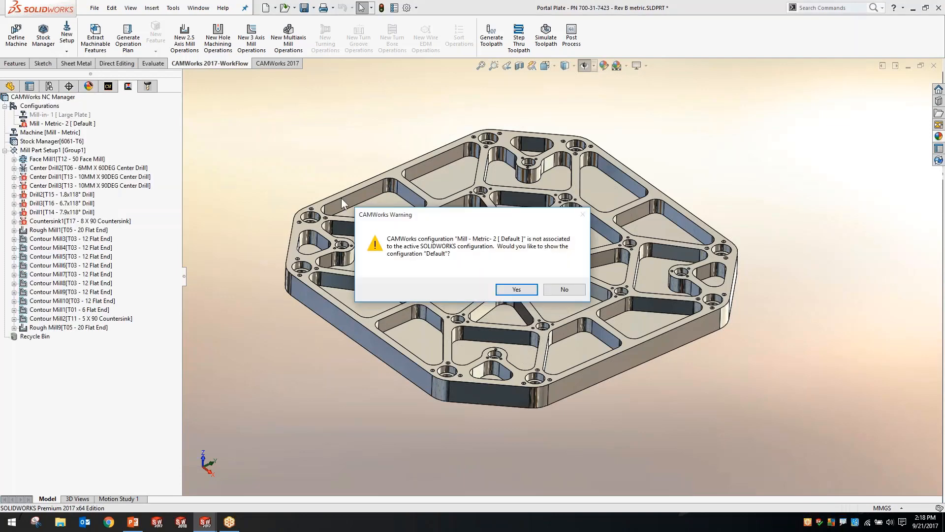
{"action": "left_click", "coordinate": [516, 288]}
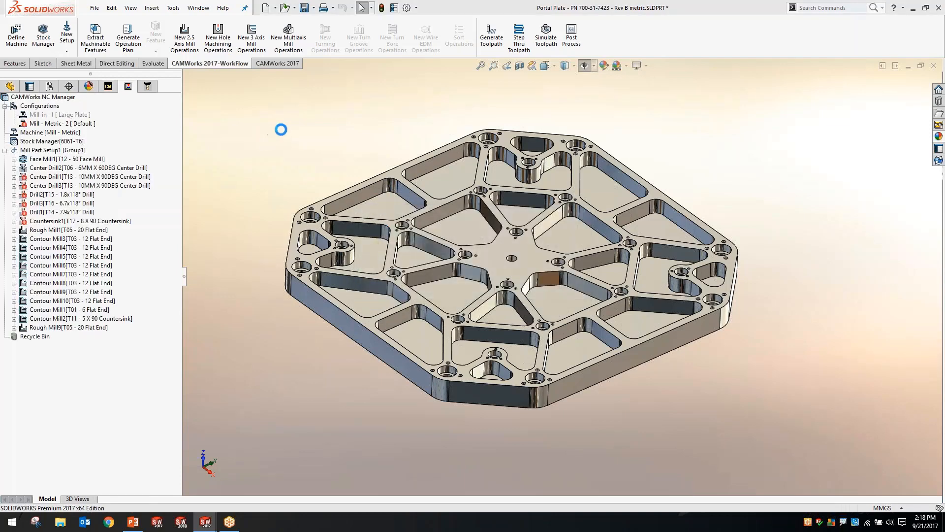
Show the part's feature tree and Boss-Extrude1 dimensions, and set the document units to IPS (inch, pound, second)
{"action": "left_click", "coordinate": [10, 86]}
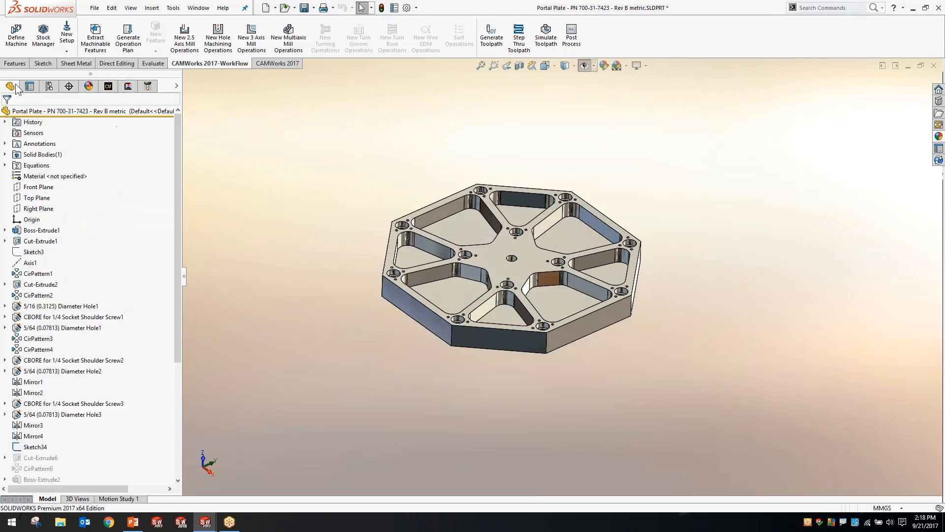
{"action": "double_click", "coordinate": [559, 342]}
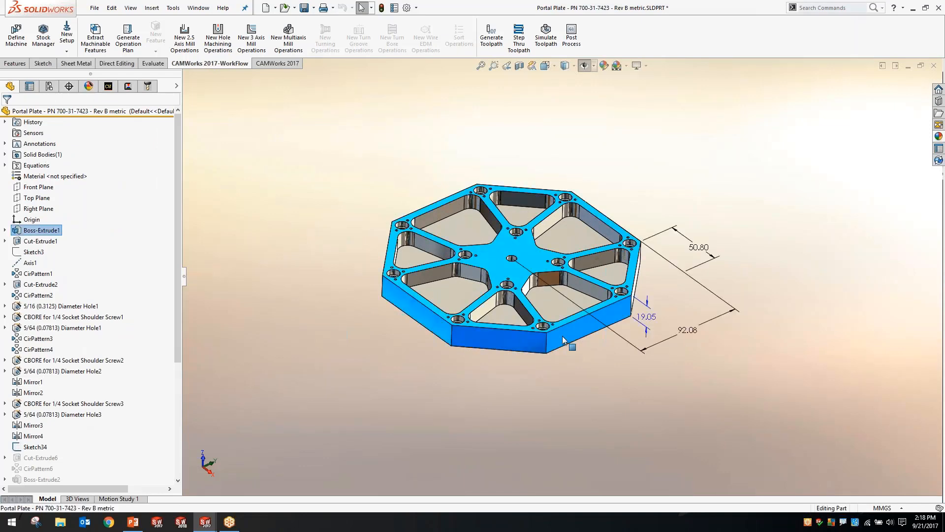
{"action": "key", "text": "Escape"}
{"action": "left_click", "coordinate": [883, 508]}
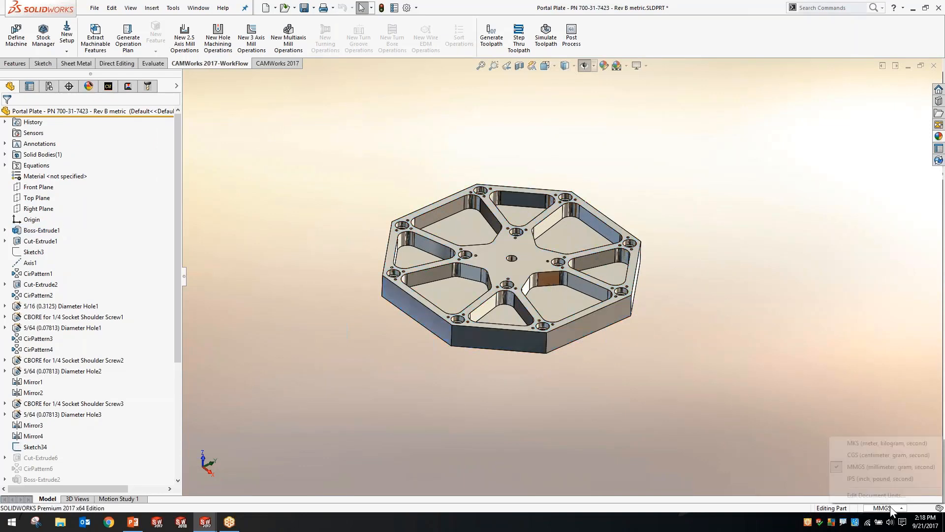
{"action": "left_click", "coordinate": [888, 480]}
Set the D1@Sketch1 dimension of the plate's Boss-Extrude1 profile to 4 in
{"action": "double_click", "coordinate": [613, 311]}
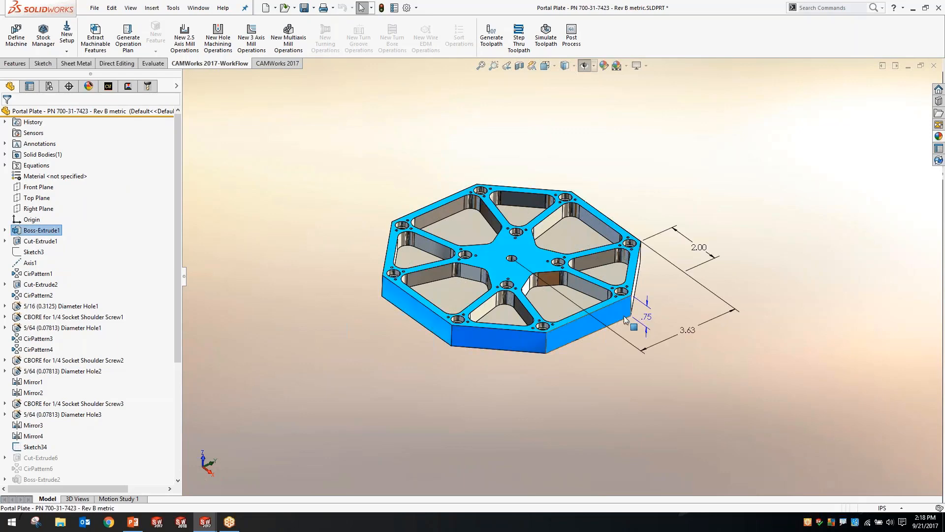
{"action": "double_click", "coordinate": [687, 333]}
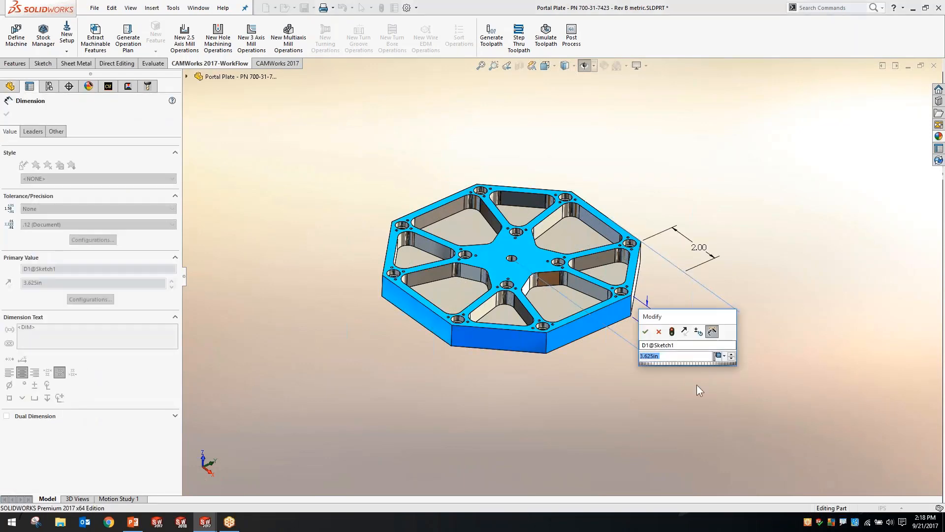
{"action": "type", "text": "4"}
{"action": "key", "text": "Return"}
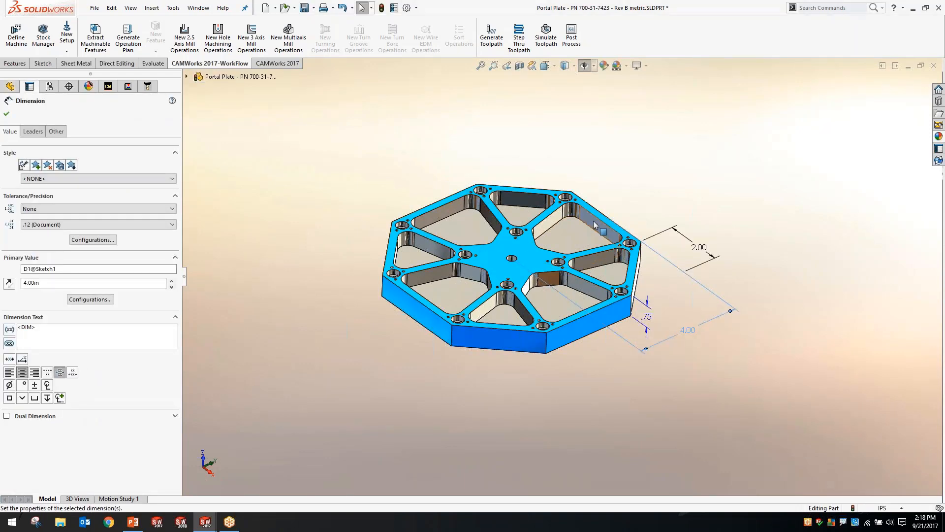
{"action": "left_click", "coordinate": [724, 344]}
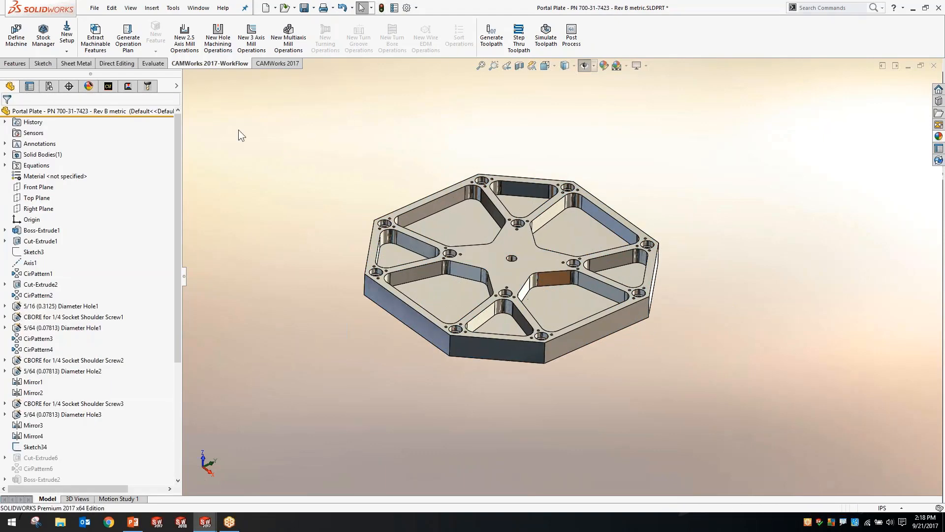
Fully rebuild the CAMWorks data for the resized Default plate and list its machining operations
{"action": "left_click", "coordinate": [112, 85]}
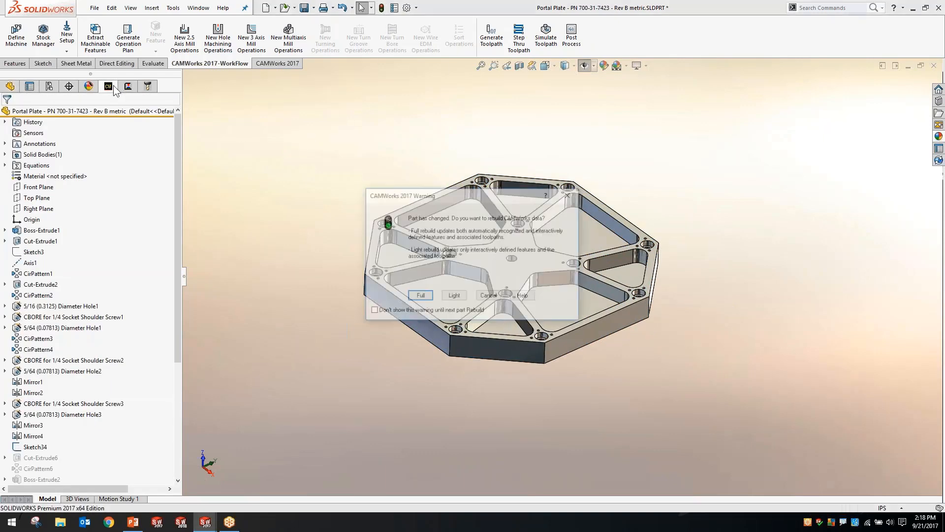
{"action": "left_click", "coordinate": [430, 299]}
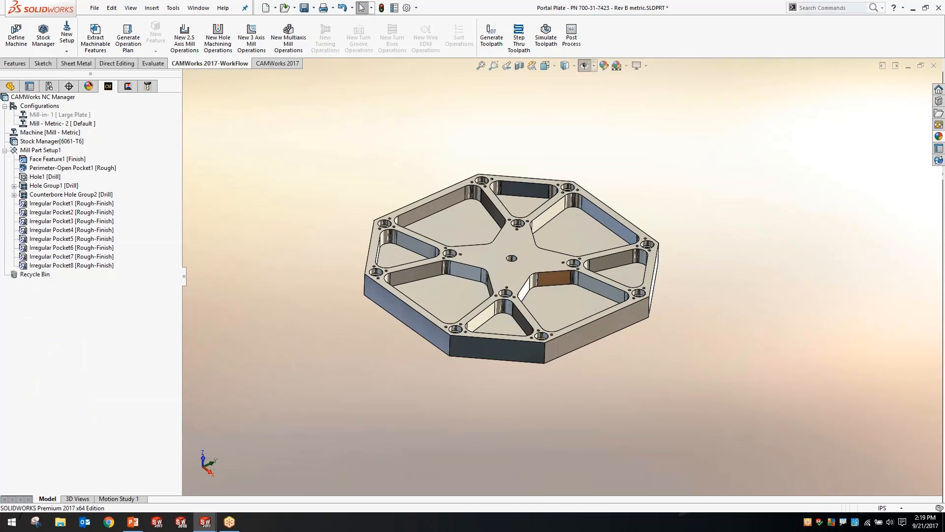
{"action": "left_click", "coordinate": [127, 86]}
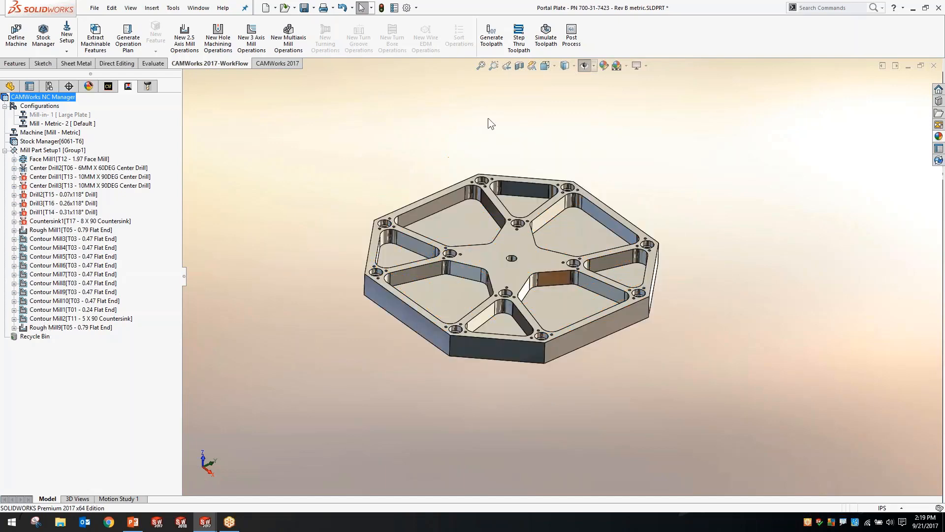
Simulate the machining of the resized plate through to the end and inspect the finished pockets
{"action": "left_click", "coordinate": [544, 42]}
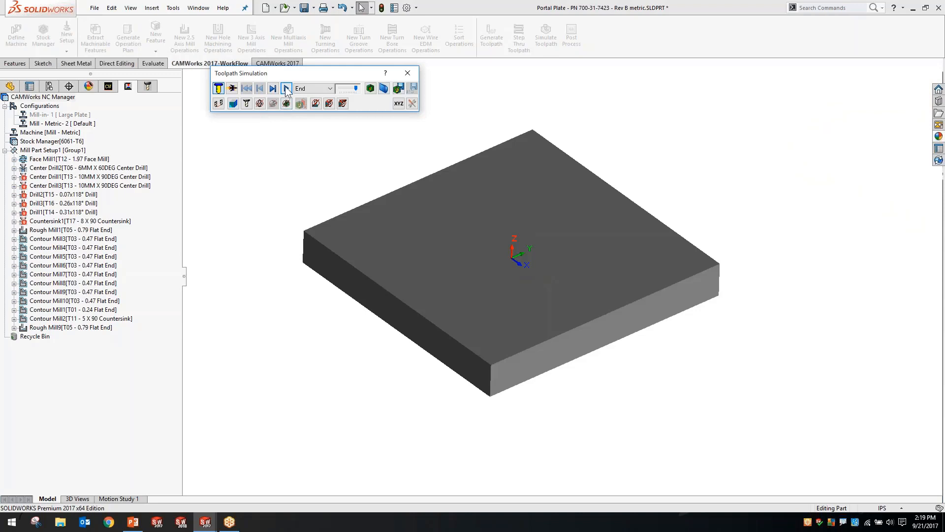
{"action": "left_click", "coordinate": [286, 88]}
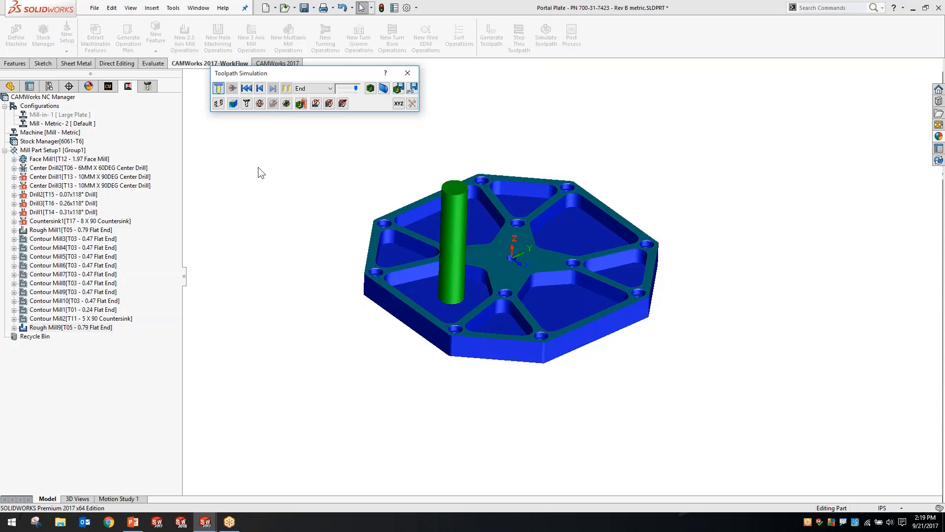
{"action": "left_click", "coordinate": [451, 164]}
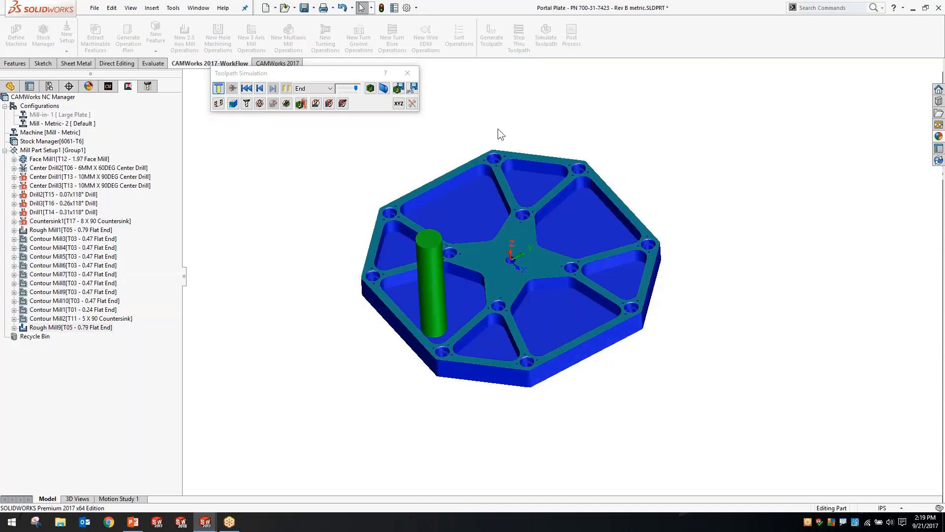
{"action": "middle_click_drag", "start_coordinate": [497, 128], "coordinate": [503, 338]}
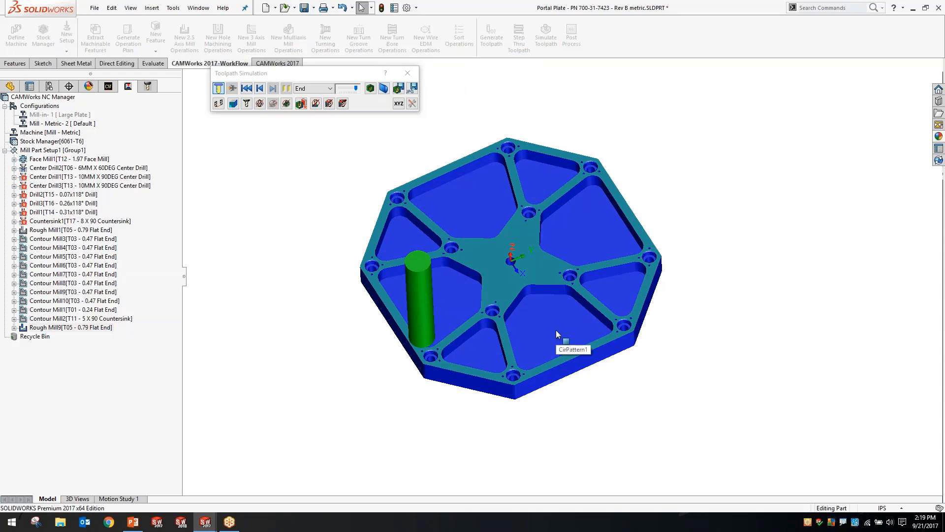
{"action": "scroll", "coordinate": [415, 268], "scroll_direction": "down", "scroll_amount": 3}
{"action": "scroll", "coordinate": [478, 192], "scroll_direction": "up", "scroll_amount": 2}
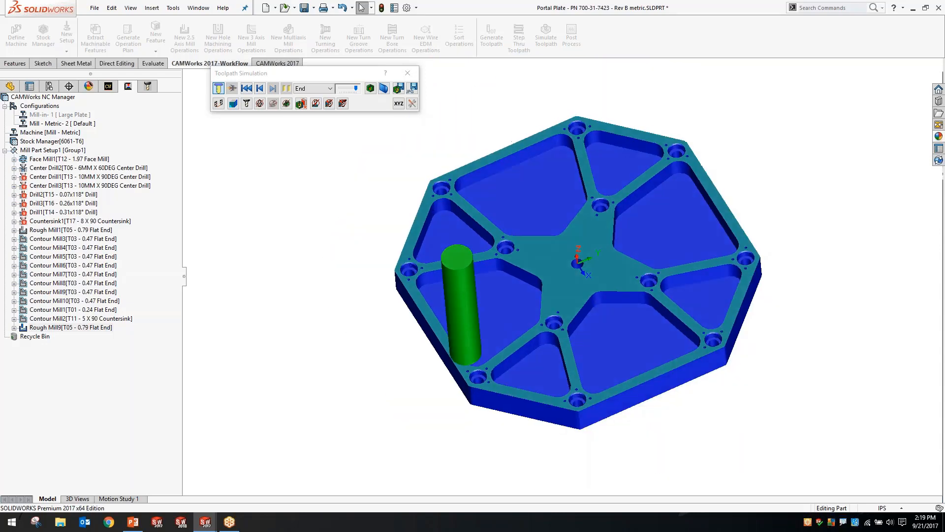
{"action": "middle_click_drag", "start_coordinate": [563, 339], "coordinate": [492, 167]}
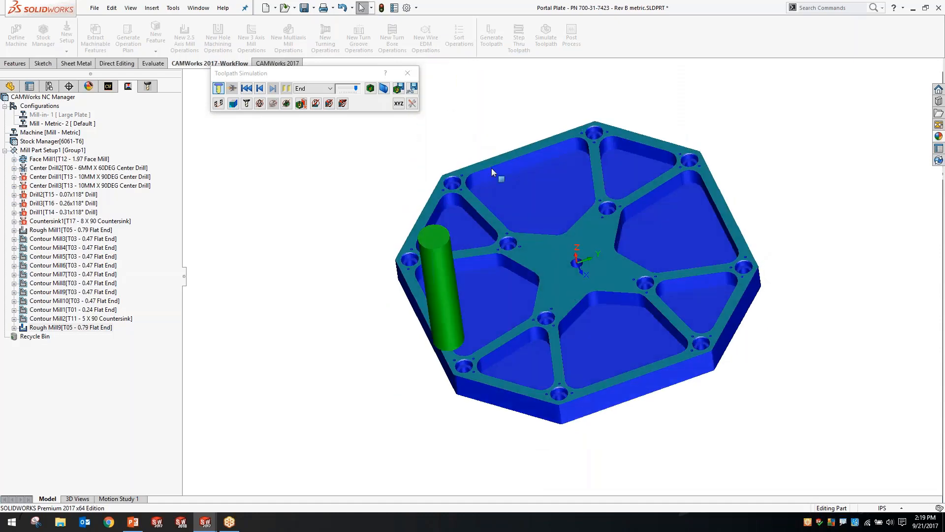
Compare the simulated stock with the design part using the deviation colours, and close the simulation
{"action": "left_click", "coordinate": [370, 88]}
{"action": "middle_click_drag", "start_coordinate": [388, 166], "coordinate": [383, 235]}
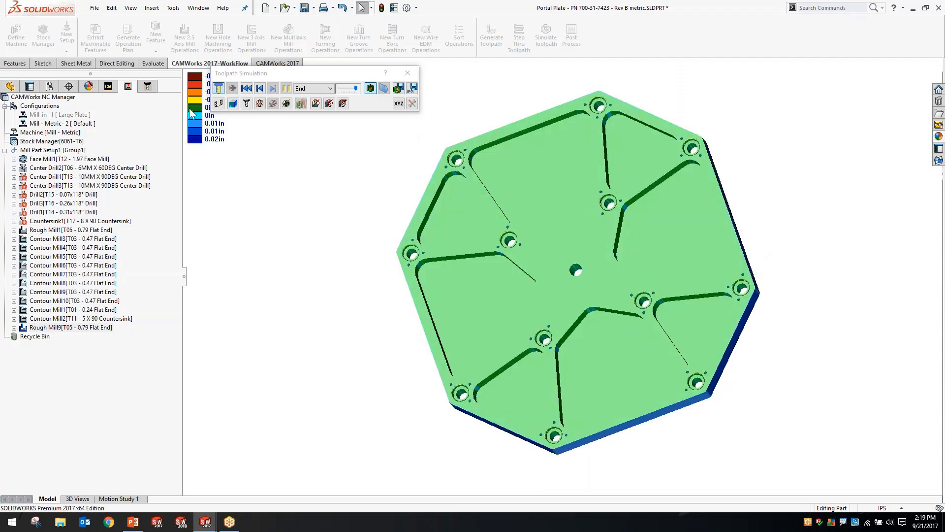
{"action": "double_click", "coordinate": [193, 78]}
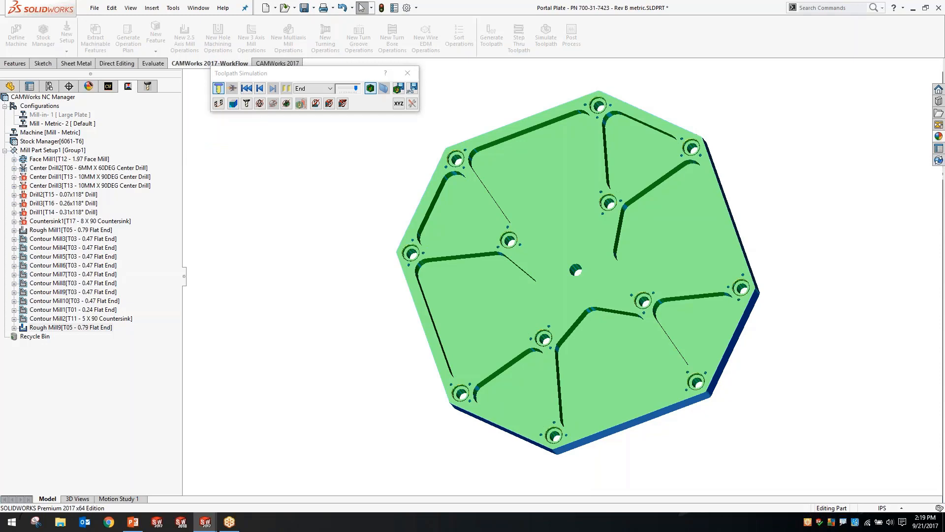
{"action": "left_click", "coordinate": [407, 73]}
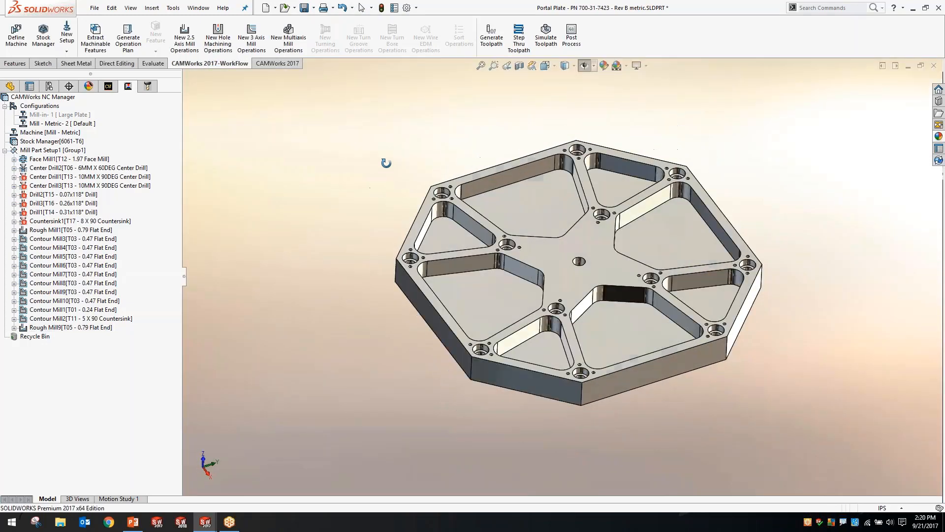
{"action": "scroll", "coordinate": [515, 276], "scroll_direction": "down", "scroll_amount": 5}
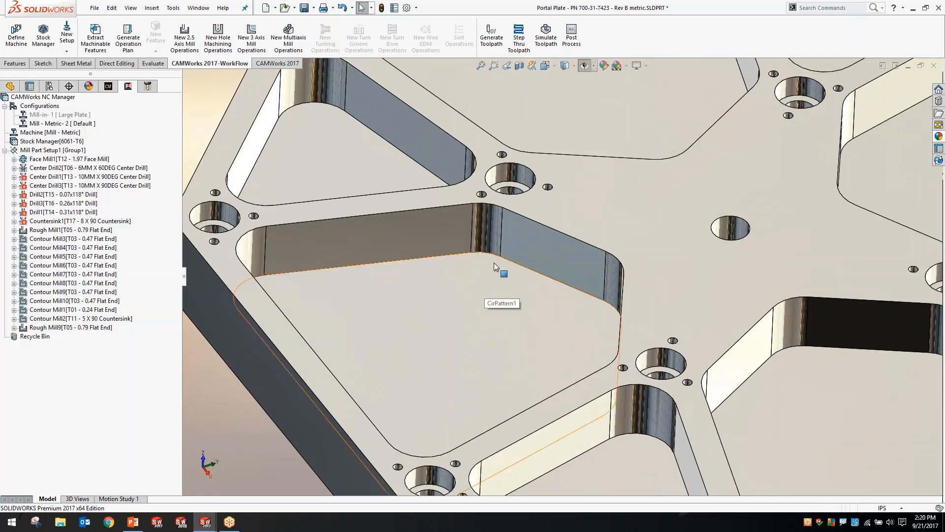
{"action": "scroll", "coordinate": [493, 229], "scroll_direction": "up", "scroll_amount": 6}
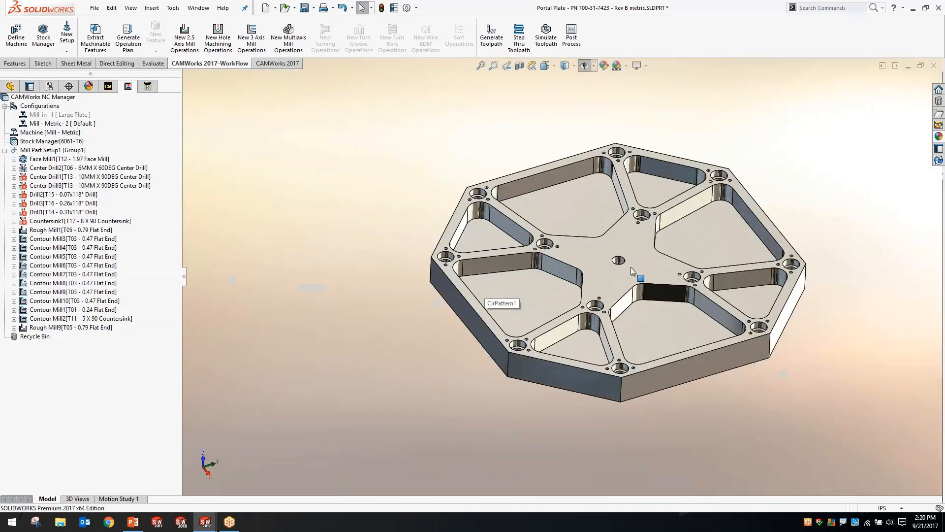
{"action": "scroll", "coordinate": [633, 246], "scroll_direction": "down", "scroll_amount": 2}
{"action": "middle_click_drag", "start_coordinate": [405, 128], "coordinate": [402, 136]}
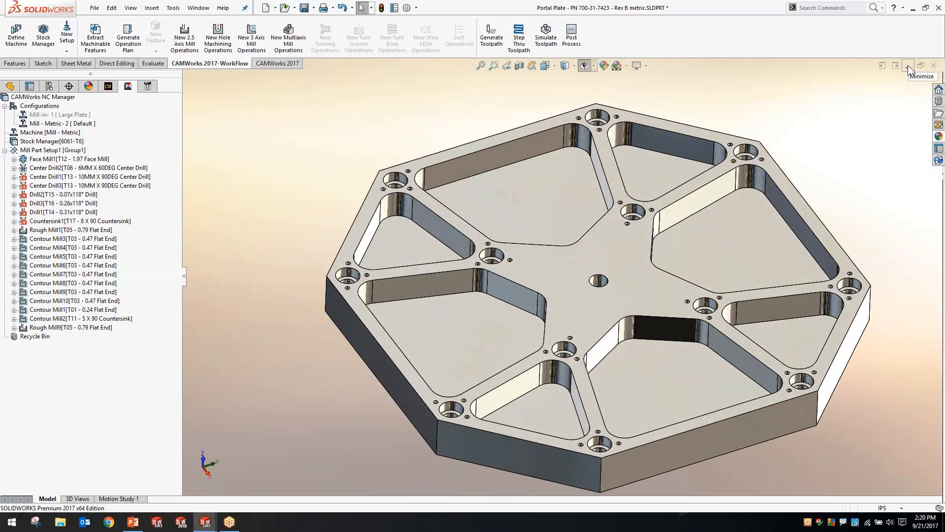
Switch to the presentation, advance to the 3 Axis Milling slide, and return to SOLIDWORKS
{"action": "key", "text": "alt+Tab"}
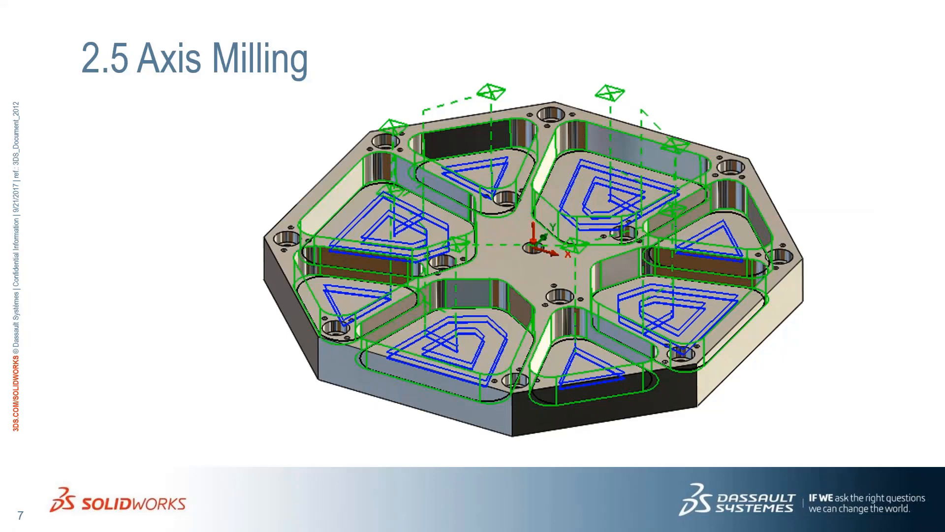
{"action": "key", "text": "Right"}
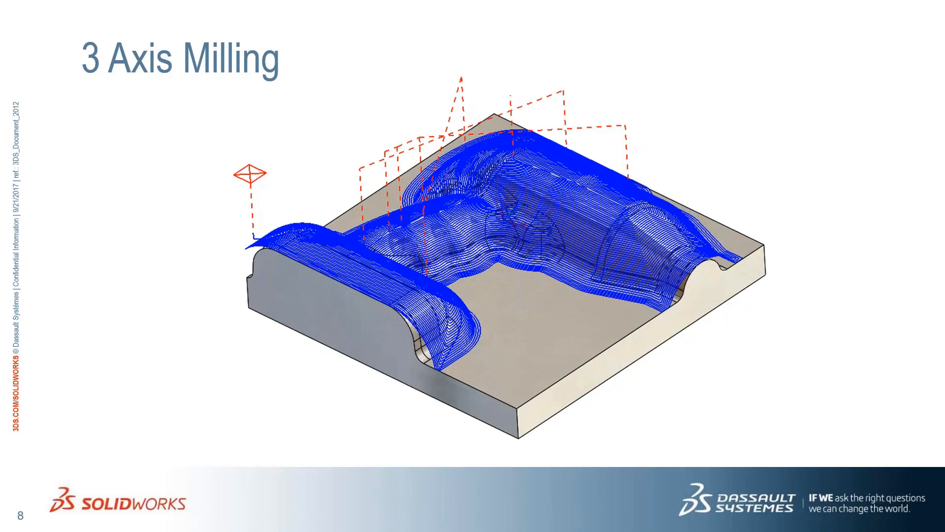
{"action": "key", "text": "alt+Tab"}
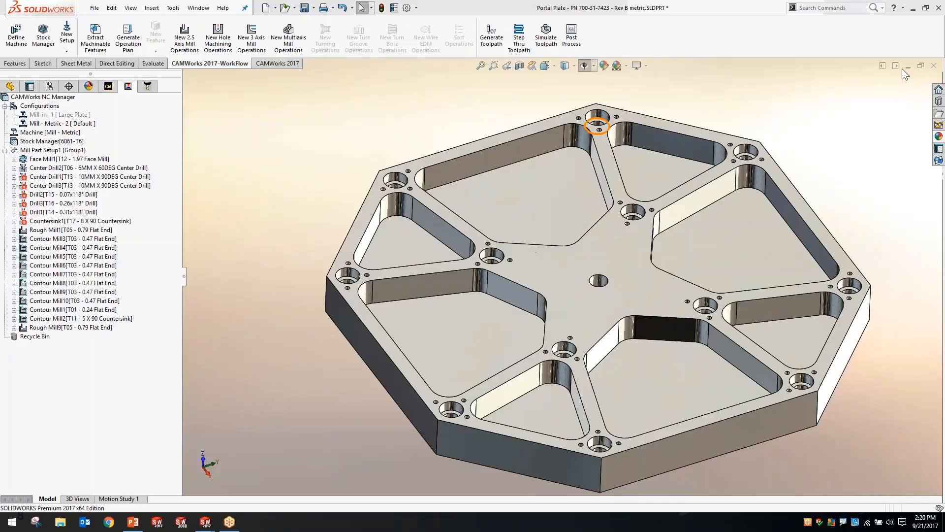
Bring the Drill 0116 part forward and inspect its core mold geometry from several angles
{"action": "left_click", "coordinate": [908, 67]}
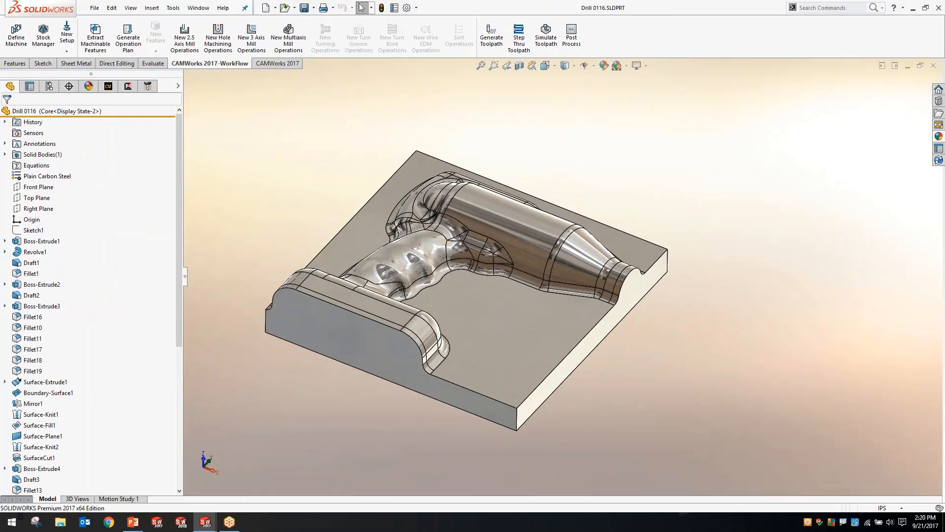
{"action": "middle_click_drag", "start_coordinate": [453, 241], "coordinate": [439, 226]}
{"action": "scroll", "coordinate": [439, 226], "scroll_direction": "down", "scroll_amount": 3}
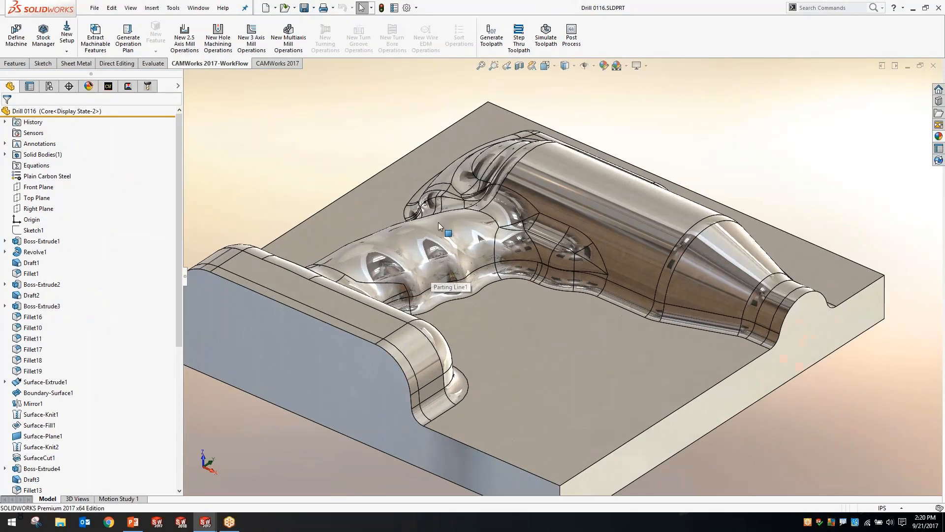
{"action": "middle_click_drag", "start_coordinate": [492, 261], "coordinate": [502, 297]}
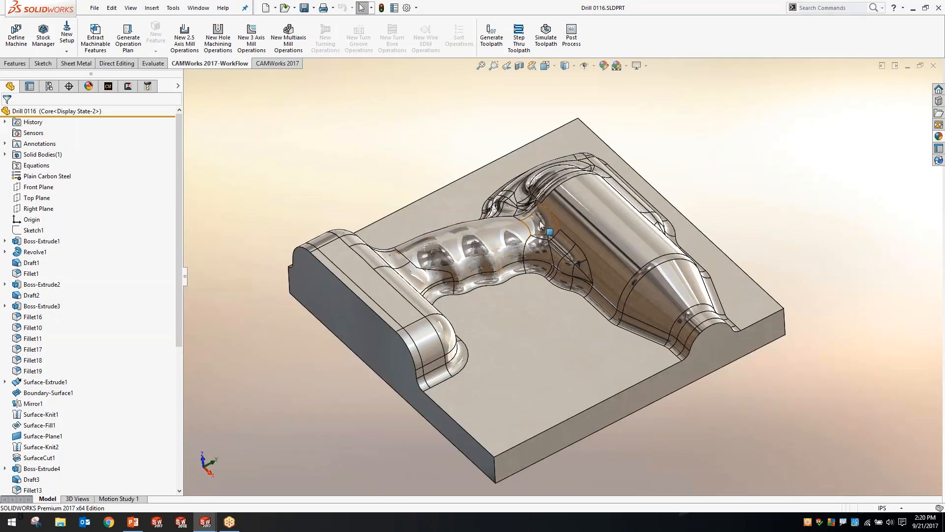
{"action": "middle_click_drag", "start_coordinate": [540, 225], "coordinate": [553, 189]}
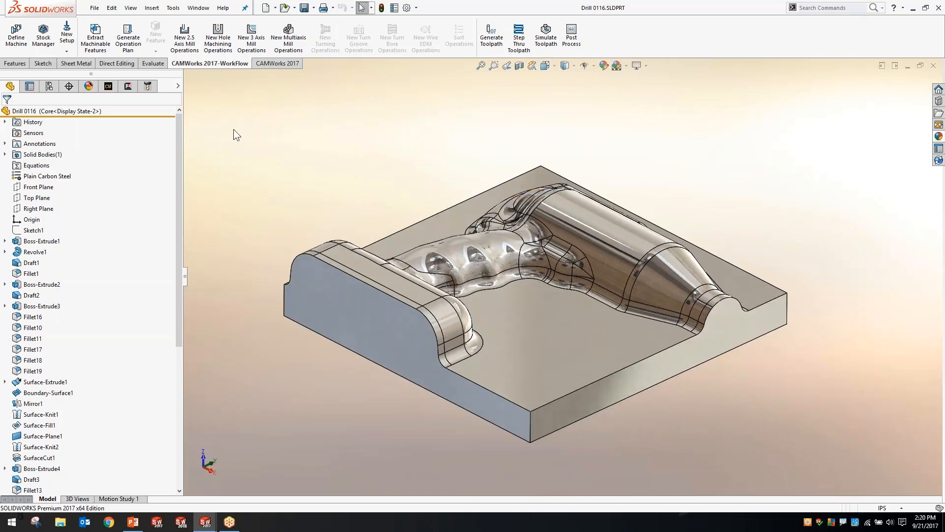
Review the core's multi surface feature and its operations, and examine the Area Clearance roughing toolpath
{"action": "left_click", "coordinate": [108, 86]}
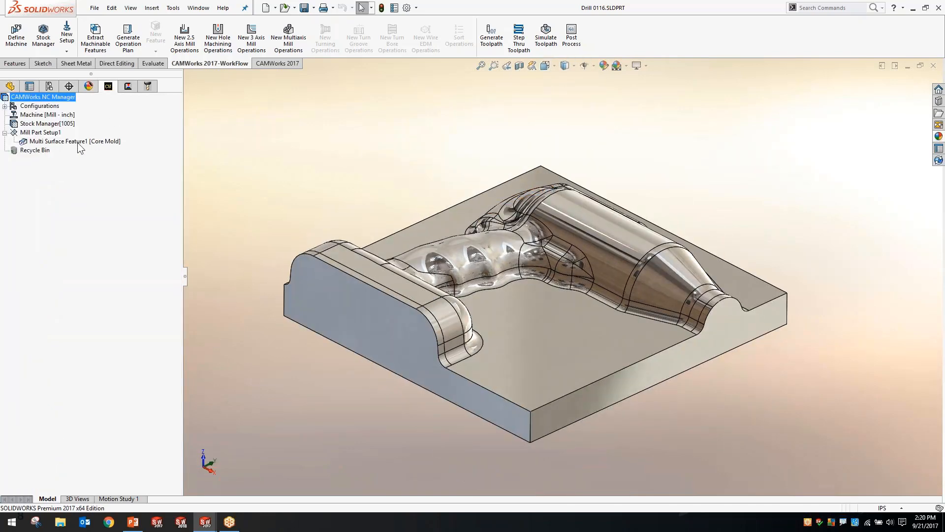
{"action": "left_click", "coordinate": [87, 143]}
{"action": "left_click", "coordinate": [128, 86]}
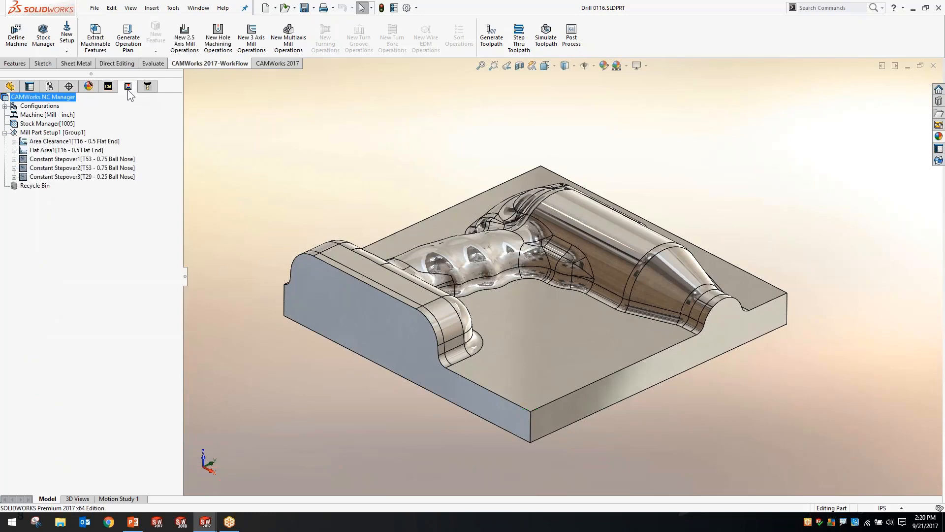
{"action": "left_click", "coordinate": [61, 142]}
{"action": "middle_click_drag", "start_coordinate": [275, 121], "coordinate": [568, 317]}
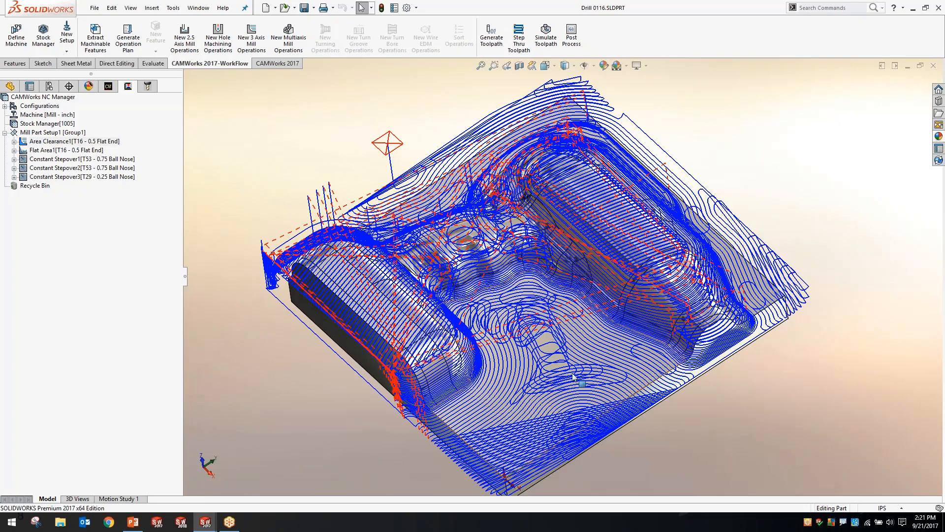
{"action": "middle_click_drag", "start_coordinate": [571, 345], "coordinate": [502, 303]}
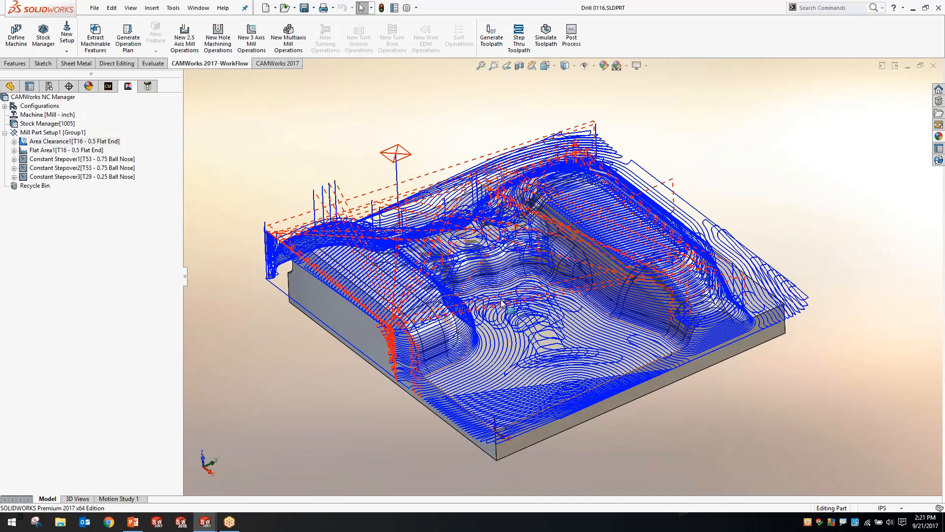
Display the Flat Area toolpath, and examine the Constant Stepover1 toolpath up close around the rounded handle base
{"action": "left_click", "coordinate": [78, 150]}
{"action": "mouse_move", "coordinate": [349, 109]}
{"action": "middle_mouse_down"}
{"action": "mouse_move", "coordinate": [350, 222]}
{"action": "mouse_move", "coordinate": [339, 107]}
{"action": "middle_mouse_up"}
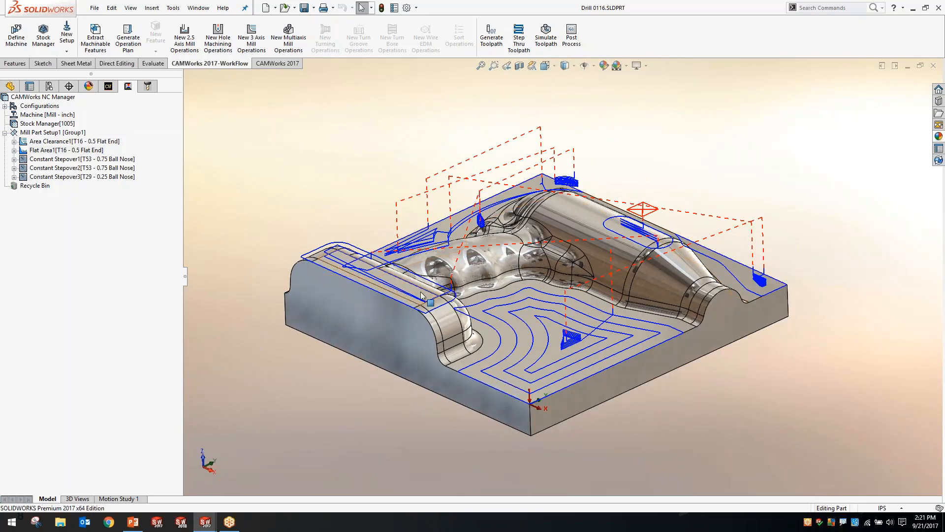
{"action": "left_click", "coordinate": [64, 159]}
{"action": "scroll", "coordinate": [457, 334], "scroll_direction": "down", "scroll_amount": 5}
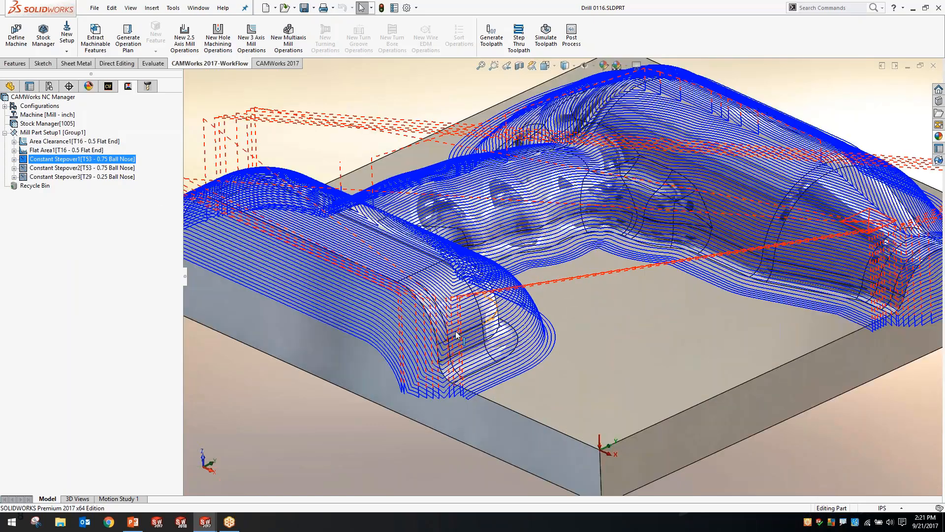
{"action": "scroll", "coordinate": [457, 335], "scroll_direction": "down", "scroll_amount": 3}
{"action": "middle_click_drag", "start_coordinate": [457, 334], "coordinate": [488, 290]}
{"action": "scroll", "coordinate": [490, 288], "scroll_direction": "down", "scroll_amount": 2}
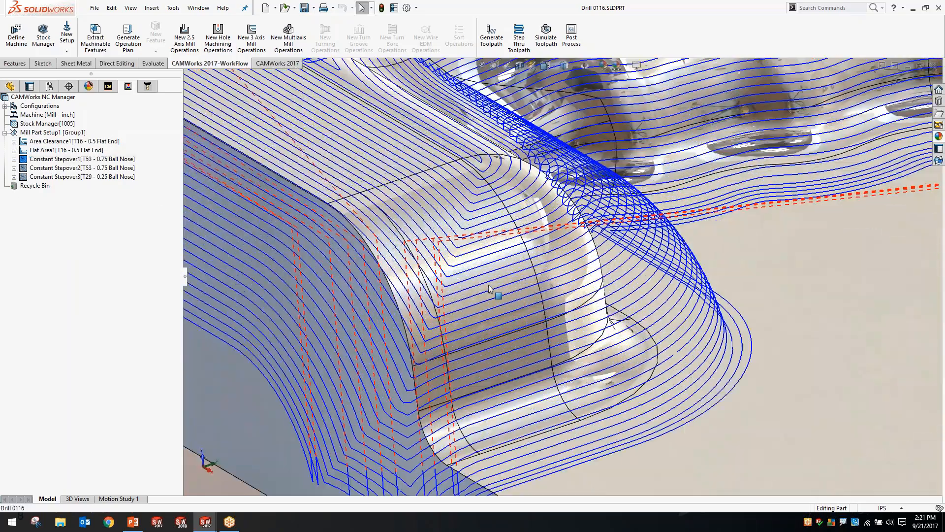
{"action": "scroll", "coordinate": [512, 288], "scroll_direction": "up", "scroll_amount": 1}
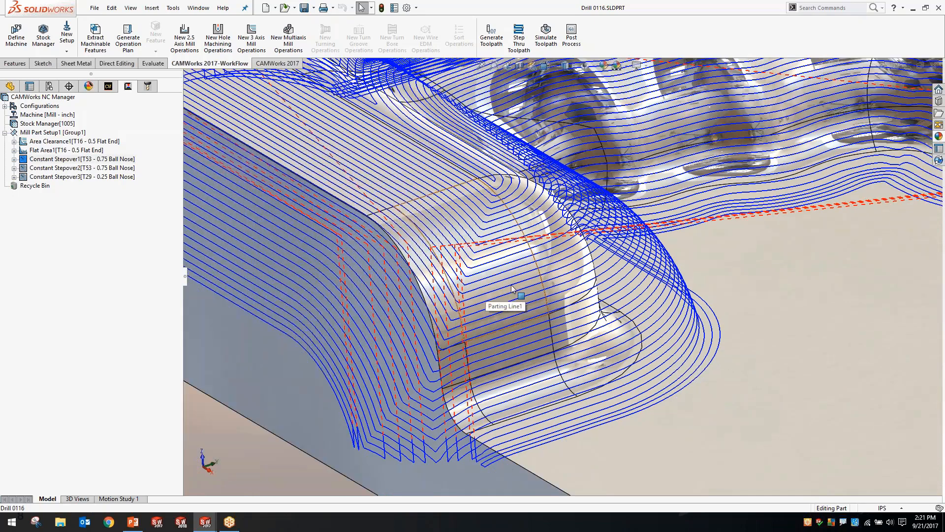
{"action": "scroll", "coordinate": [512, 288], "scroll_direction": "up", "scroll_amount": 1}
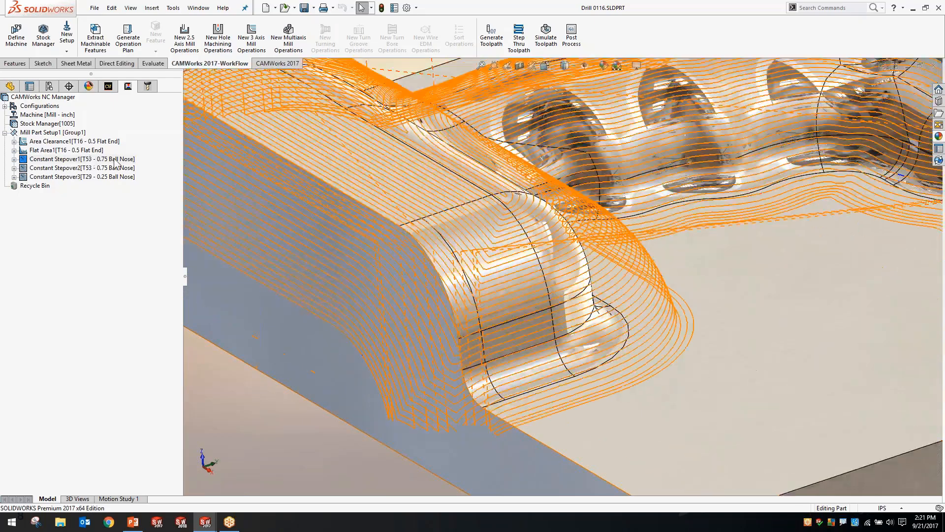
{"action": "middle_click_drag", "start_coordinate": [359, 196], "coordinate": [577, 309]}
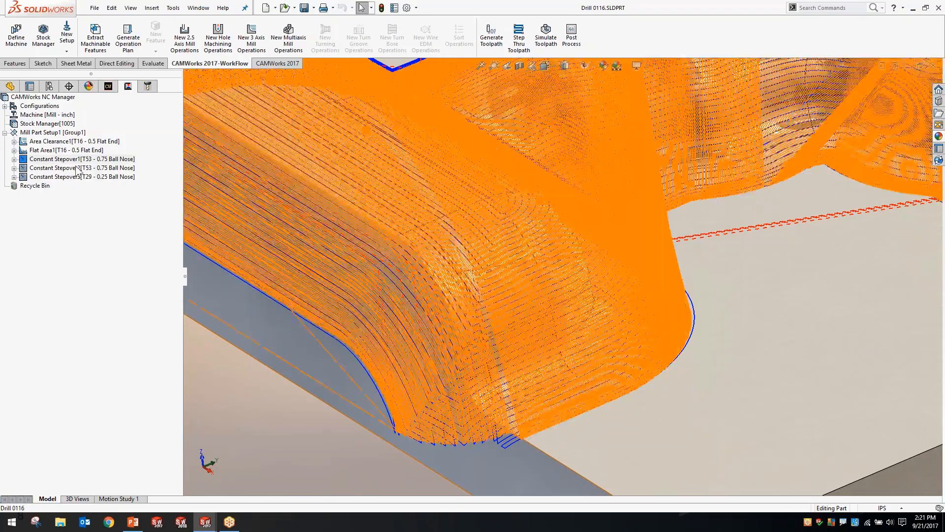
Examine the Constant Stepover2 finishing toolpath along the handle base, grip and drill body
{"action": "left_click", "coordinate": [108, 168]}
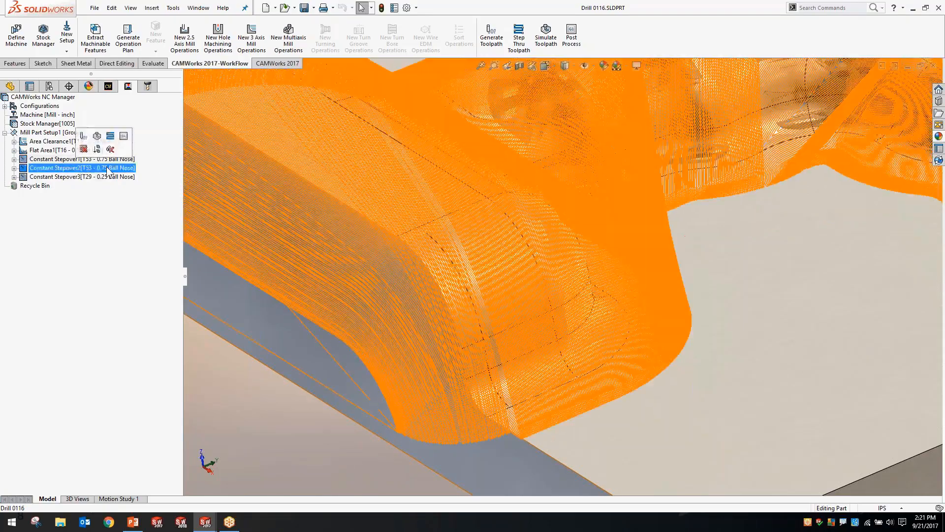
{"action": "scroll", "coordinate": [462, 337], "scroll_direction": "down", "scroll_amount": 3}
{"action": "middle_click_drag", "start_coordinate": [463, 337], "coordinate": [500, 293]}
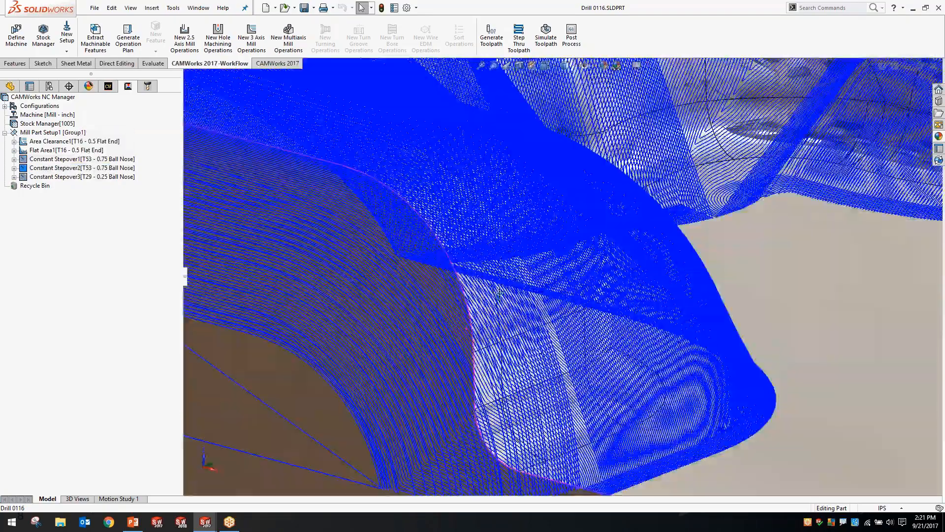
{"action": "scroll", "coordinate": [499, 294], "scroll_direction": "down", "scroll_amount": 6}
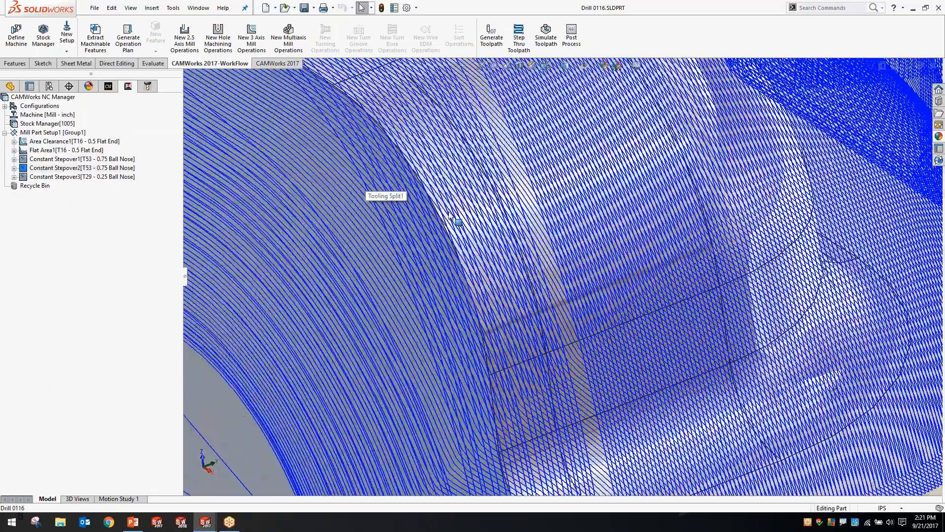
{"action": "scroll", "coordinate": [511, 306], "scroll_direction": "up", "scroll_amount": 4}
{"action": "middle_click_drag", "start_coordinate": [511, 306], "coordinate": [500, 215]}
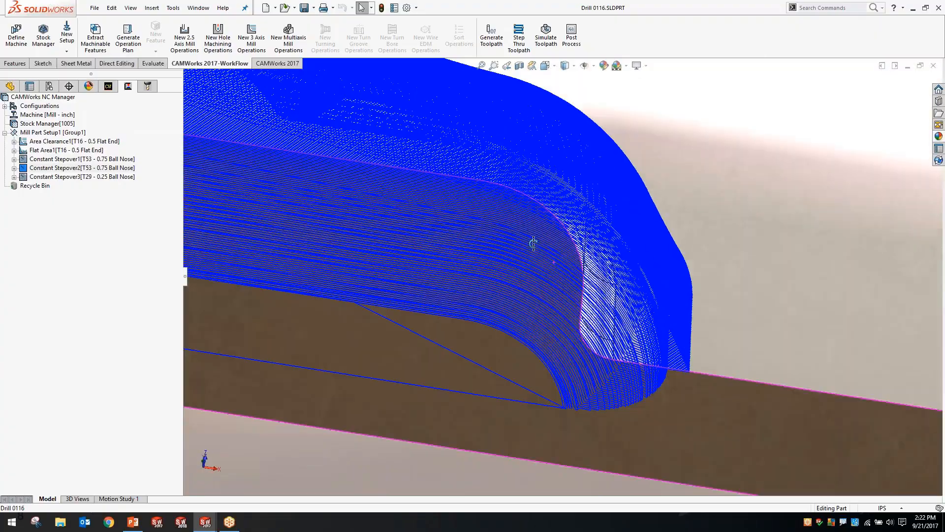
{"action": "middle_click_drag", "start_coordinate": [533, 243], "coordinate": [475, 254]}
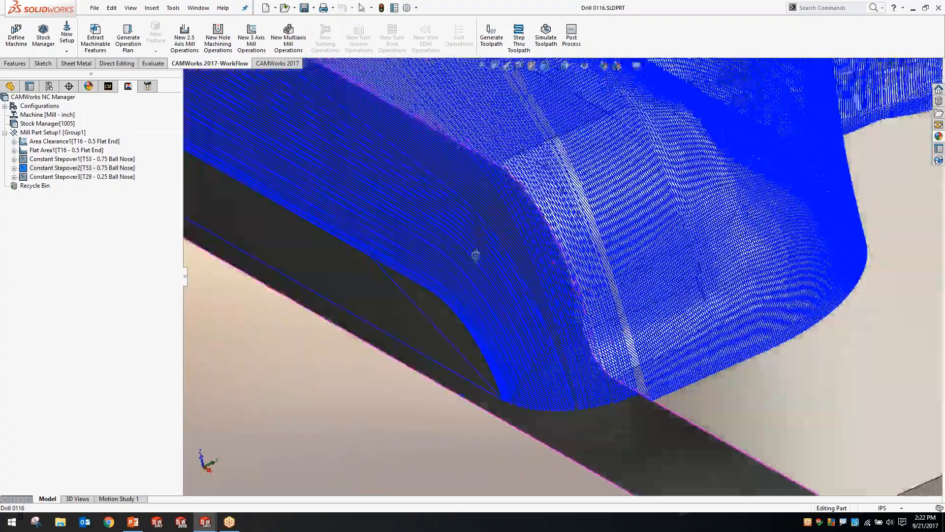
{"action": "scroll", "coordinate": [542, 231], "scroll_direction": "up", "scroll_amount": 6}
{"action": "scroll", "coordinate": [730, 194], "scroll_direction": "down", "scroll_amount": 7}
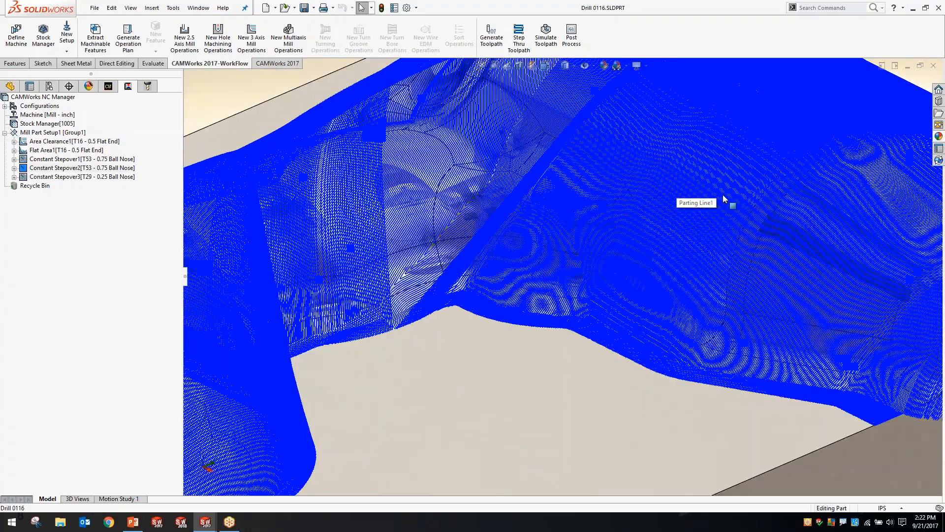
{"action": "scroll", "coordinate": [724, 200], "scroll_direction": "down", "scroll_amount": 2}
{"action": "scroll", "coordinate": [649, 202], "scroll_direction": "up", "scroll_amount": 7}
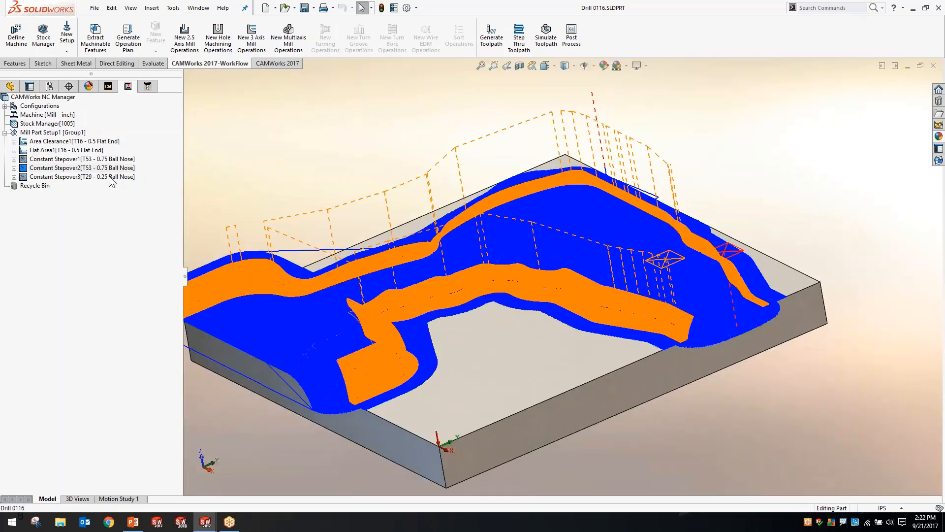
Examine the Constant Stepover3 toolpath of the 0.25 ball nose along the lower edges of the core
{"action": "left_click", "coordinate": [112, 177]}
{"action": "scroll", "coordinate": [603, 243], "scroll_direction": "down", "scroll_amount": 8}
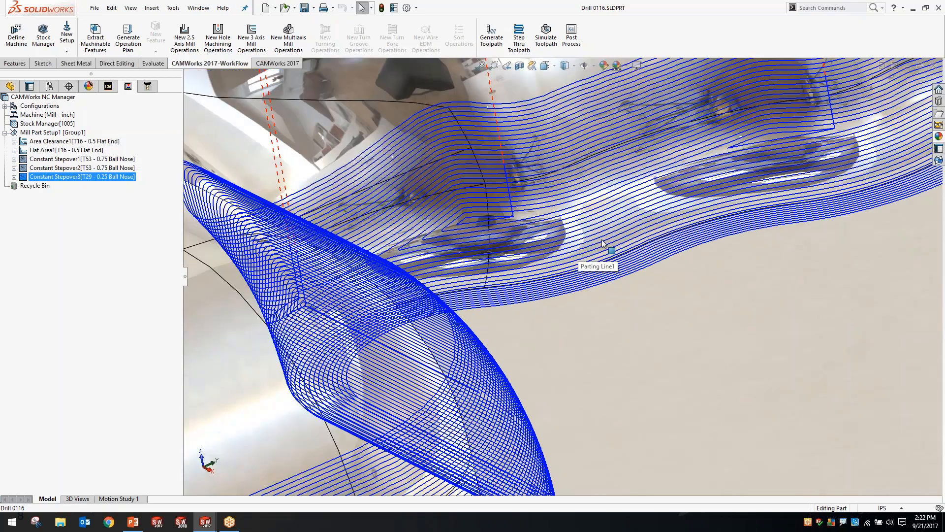
{"action": "scroll", "coordinate": [603, 243], "scroll_direction": "up", "scroll_amount": 4}
{"action": "scroll", "coordinate": [815, 299], "scroll_direction": "down", "scroll_amount": 6}
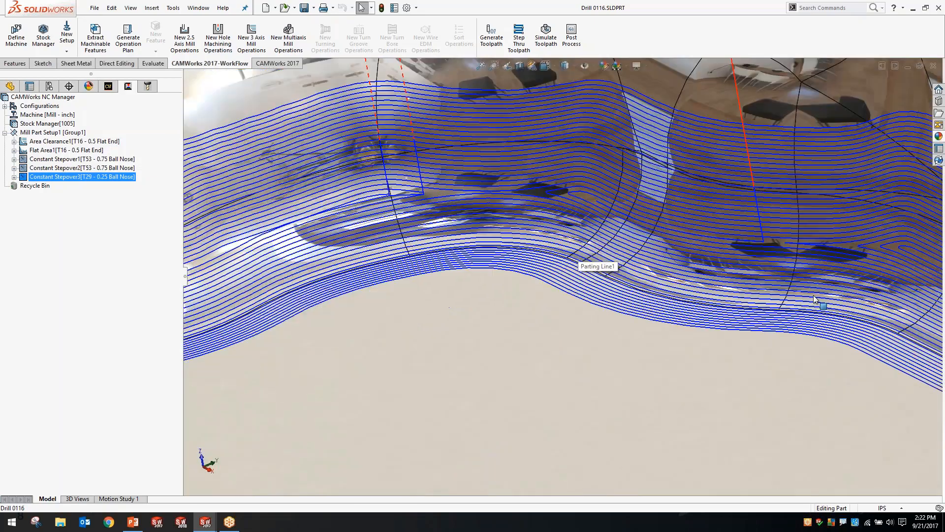
{"action": "mouse_move", "coordinate": [815, 299]}
{"action": "middle_mouse_down"}
{"action": "mouse_move", "coordinate": [807, 236]}
{"action": "mouse_move", "coordinate": [793, 212]}
{"action": "mouse_move", "coordinate": [808, 295]}
{"action": "middle_mouse_up"}
{"action": "scroll", "coordinate": [513, 232], "scroll_direction": "up", "scroll_amount": 5}
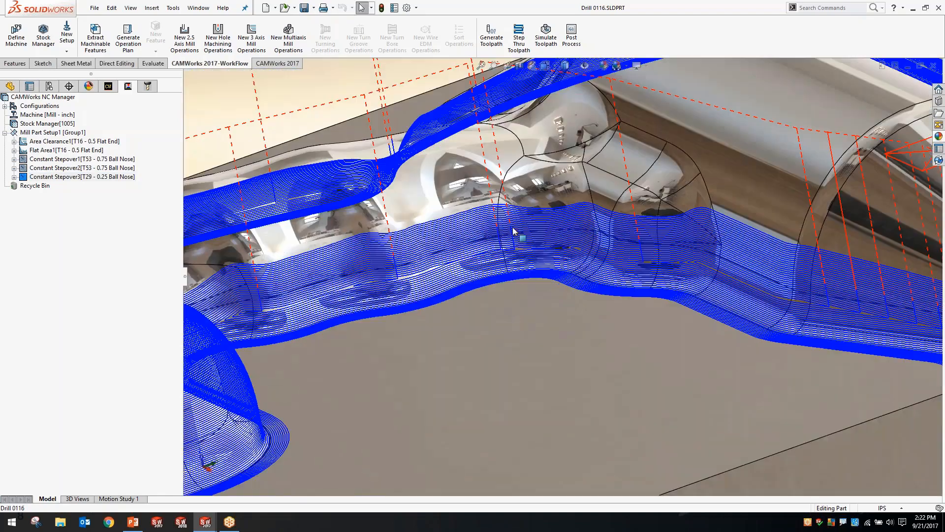
{"action": "scroll", "coordinate": [513, 232], "scroll_direction": "up", "scroll_amount": 6}
{"action": "middle_click_drag", "start_coordinate": [513, 232], "coordinate": [535, 270]}
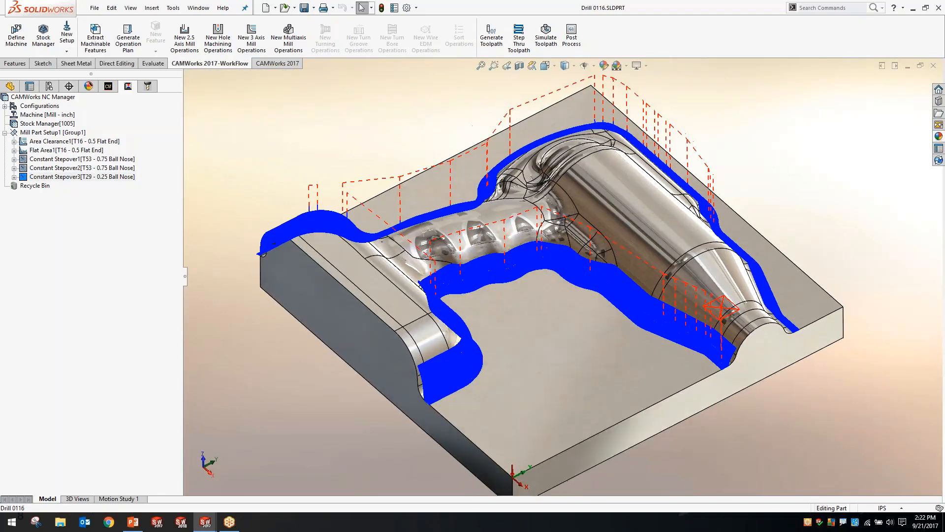
Redisplay the Area Clearance toolpath, and return to the machinable features to view the bare core
{"action": "left_click", "coordinate": [66, 142]}
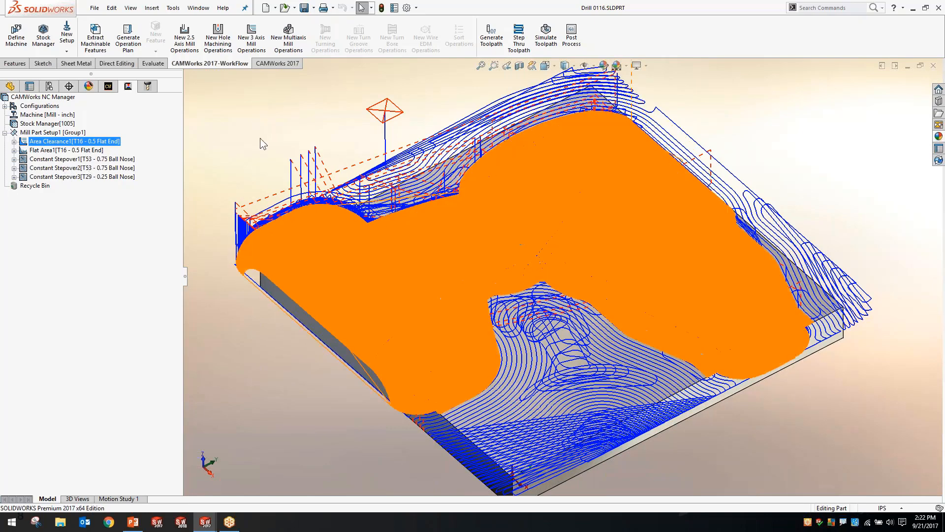
{"action": "left_click", "coordinate": [111, 87]}
{"action": "left_click", "coordinate": [227, 142]}
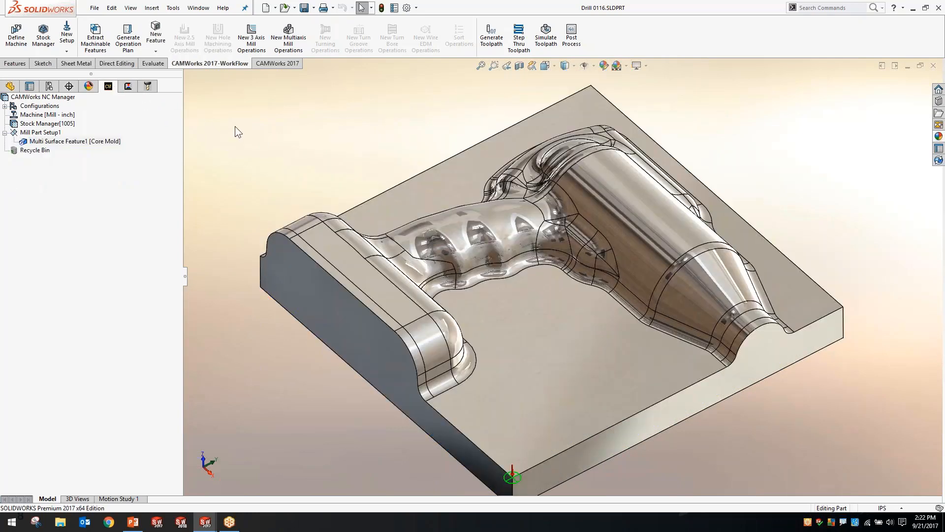
{"action": "middle_click_drag", "start_coordinate": [235, 126], "coordinate": [207, 116]}
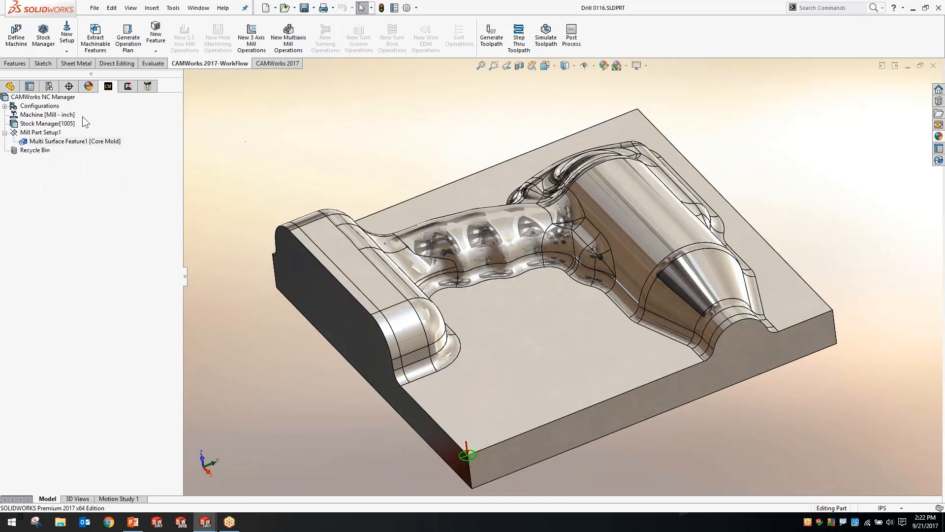
Create a new CAMWorks configuration for the core and give its bounding box stock a Z+ offset of 0.2 in
{"action": "right_click", "coordinate": [43, 105]}
{"action": "left_click", "coordinate": [69, 135]}
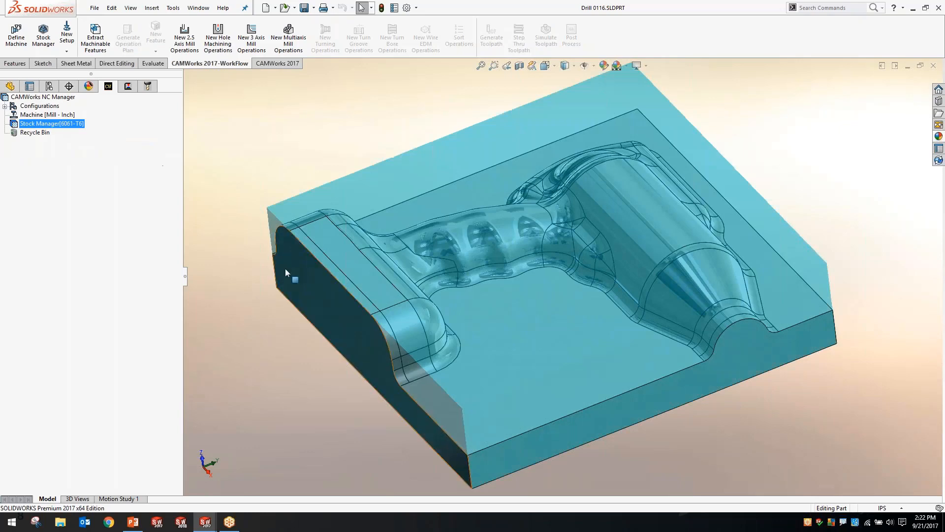
{"action": "mouse_move", "coordinate": [285, 268]}
{"action": "middle_mouse_down"}
{"action": "mouse_move", "coordinate": [310, 196]}
{"action": "mouse_move", "coordinate": [286, 262]}
{"action": "middle_mouse_up"}
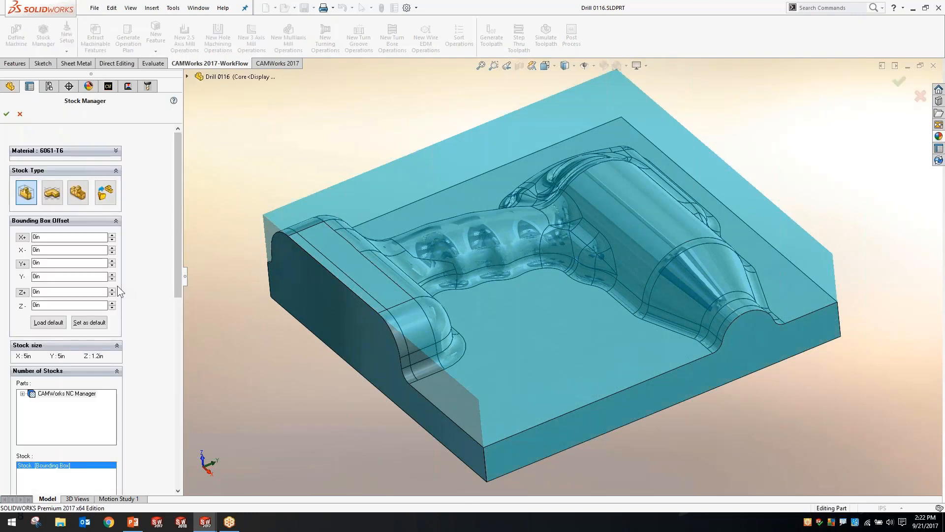
{"action": "left_click", "coordinate": [112, 290]}
{"action": "left_click", "coordinate": [112, 289]}
{"action": "middle_click_drag", "start_coordinate": [291, 368], "coordinate": [293, 341]}
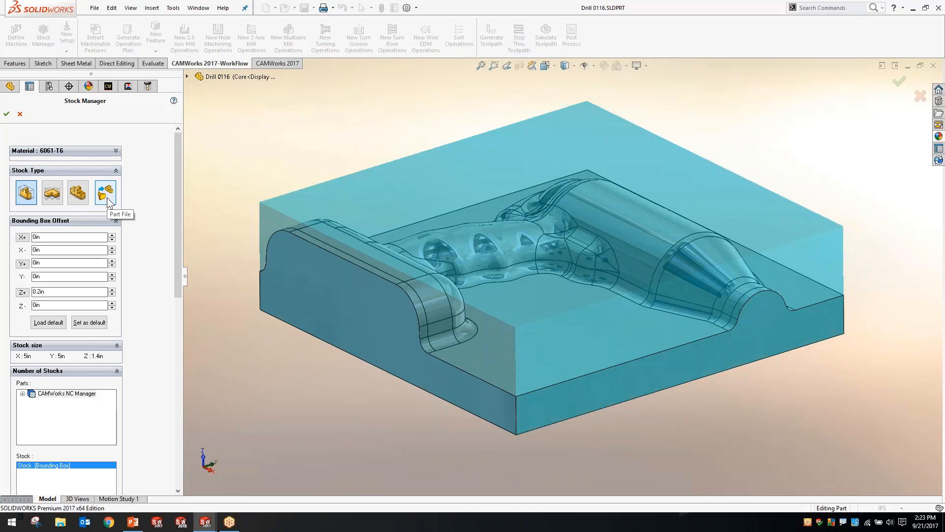
{"action": "left_click", "coordinate": [6, 113]}
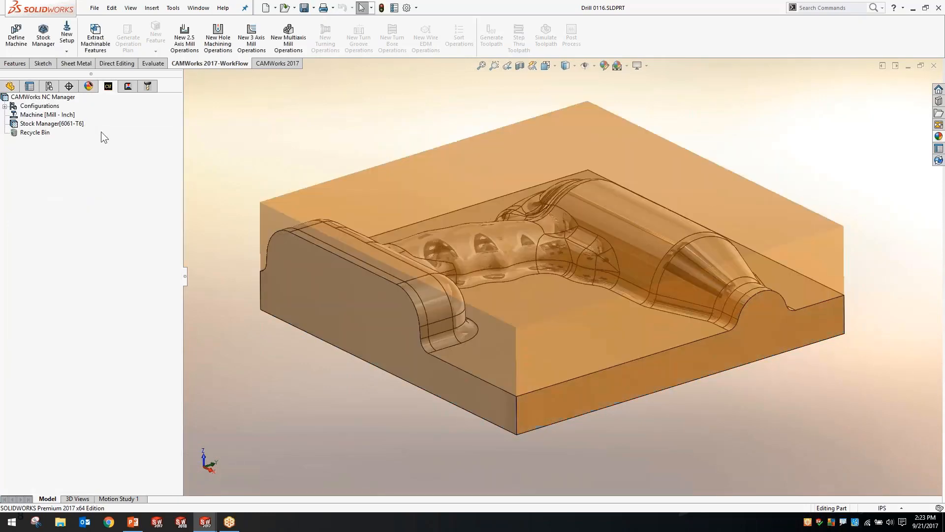
Create a mill part setup from the stock, using the flat parting face inside the handle as its direction
{"action": "right_click", "coordinate": [81, 126]}
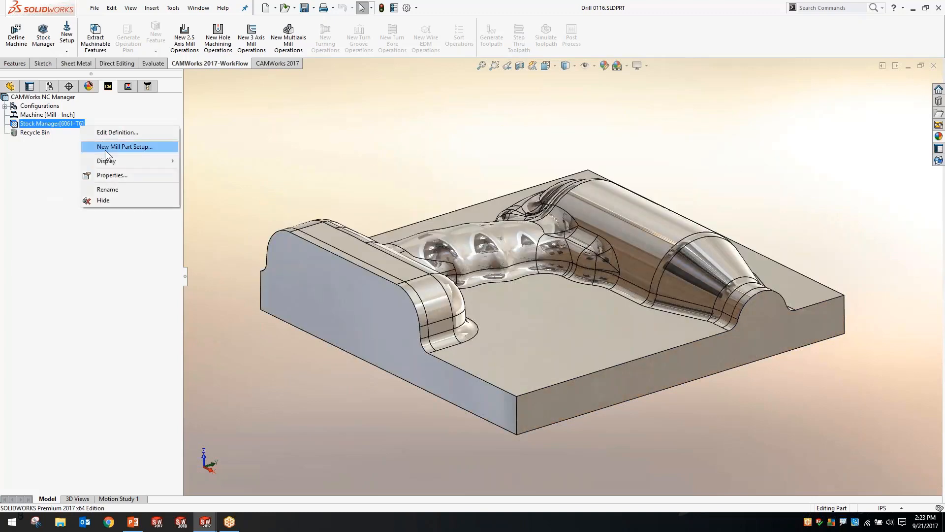
{"action": "left_click", "coordinate": [105, 147]}
{"action": "left_click", "coordinate": [524, 345]}
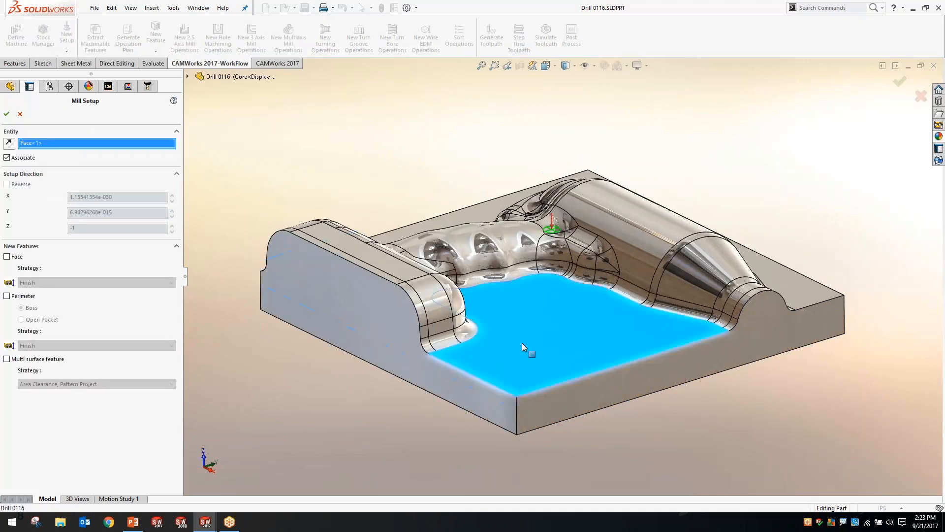
{"action": "left_click", "coordinate": [7, 114]}
Start a new multi surface feature in the mill part setup with the feature type All Displayed
{"action": "right_click", "coordinate": [52, 132]}
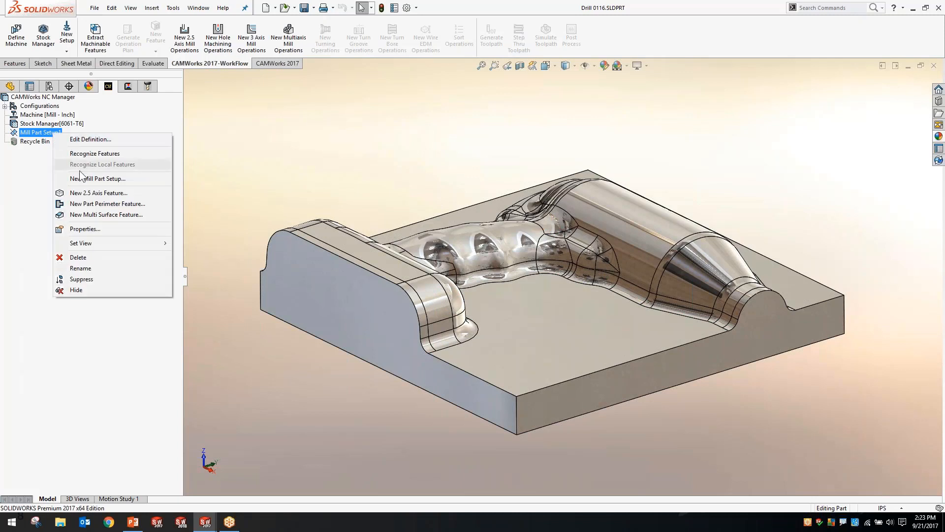
{"action": "left_click", "coordinate": [93, 214]}
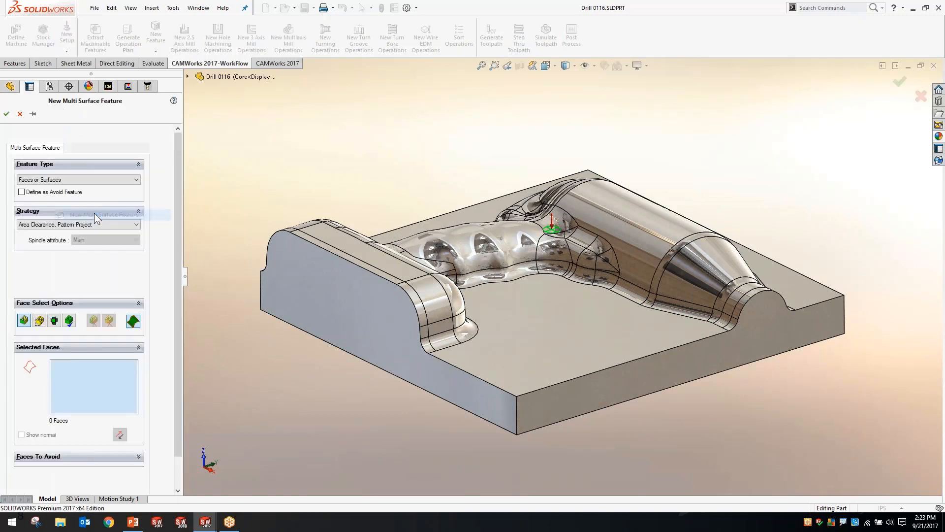
{"action": "left_click", "coordinate": [64, 177]}
{"action": "left_click", "coordinate": [51, 181]}
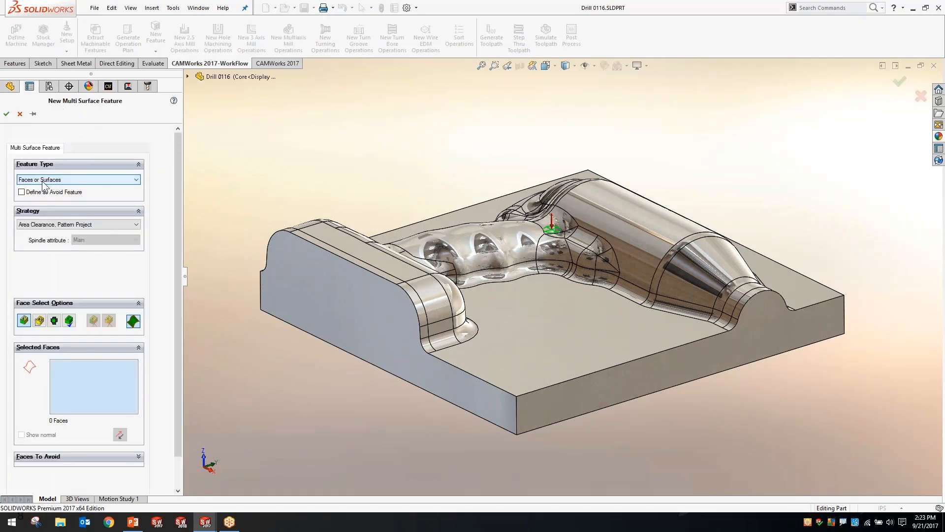
{"action": "left_click", "coordinate": [42, 182]}
{"action": "left_click", "coordinate": [44, 182]}
{"action": "middle_click_drag", "start_coordinate": [445, 234], "coordinate": [463, 276]}
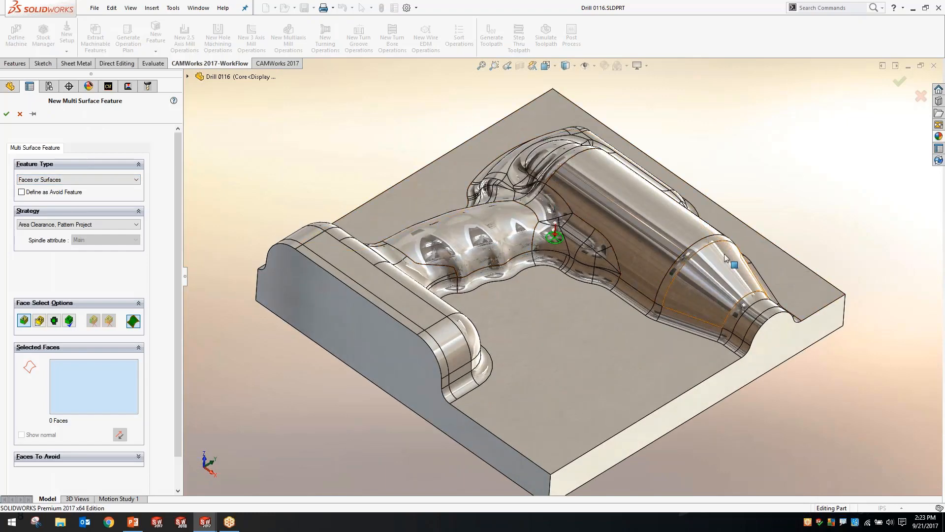
{"action": "left_click", "coordinate": [85, 181]}
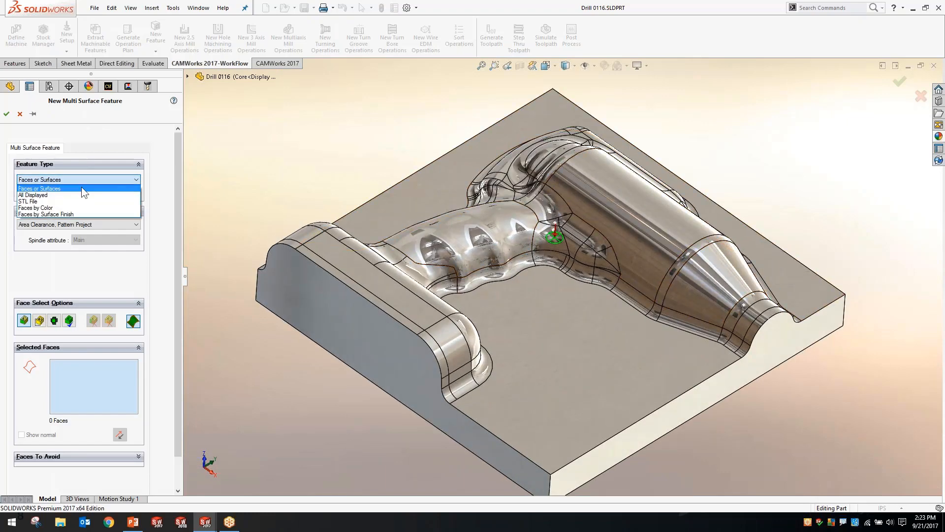
{"action": "left_click", "coordinate": [67, 194]}
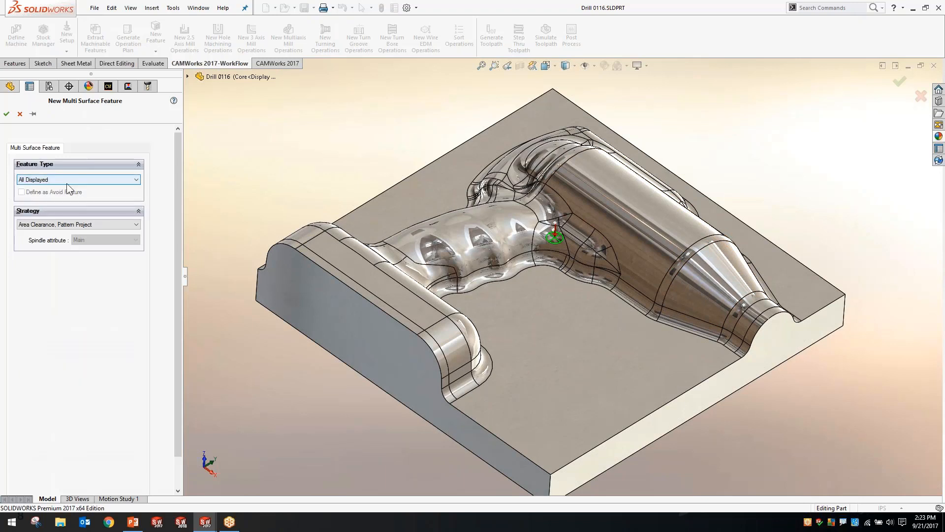
{"action": "middle_click_drag", "start_coordinate": [338, 205], "coordinate": [315, 182]}
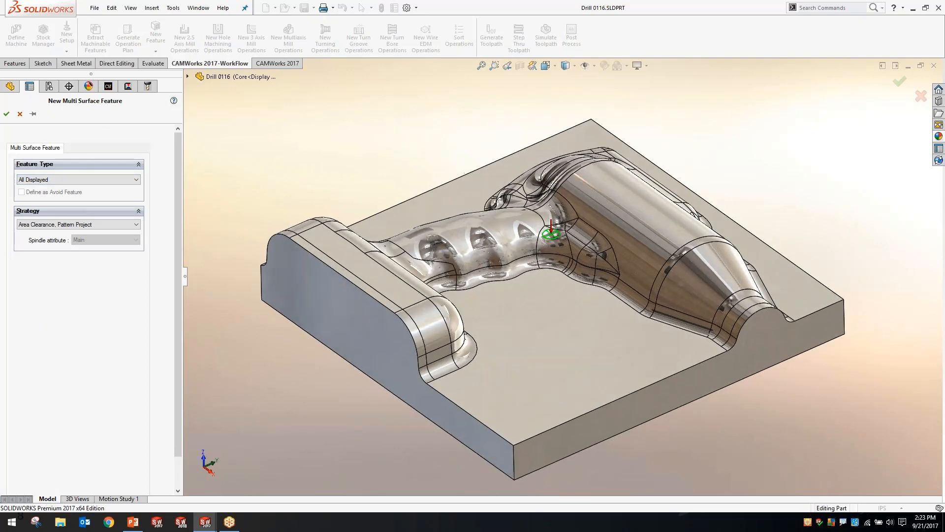
Assign the Core Mold strategy to the multi surface feature, read through its matching TechDB operations, and create the feature
{"action": "left_click", "coordinate": [58, 225]}
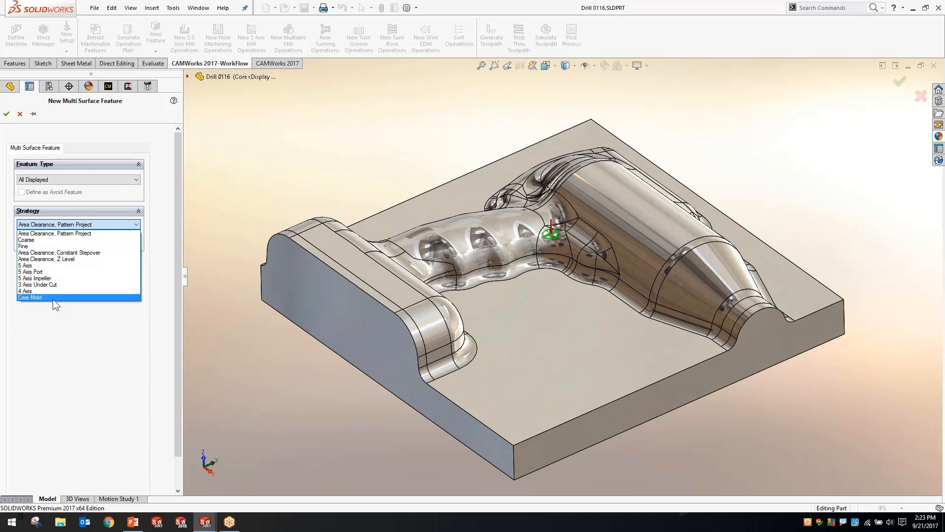
{"action": "left_click", "coordinate": [39, 297]}
{"action": "mouse_move", "coordinate": [47, 228]}
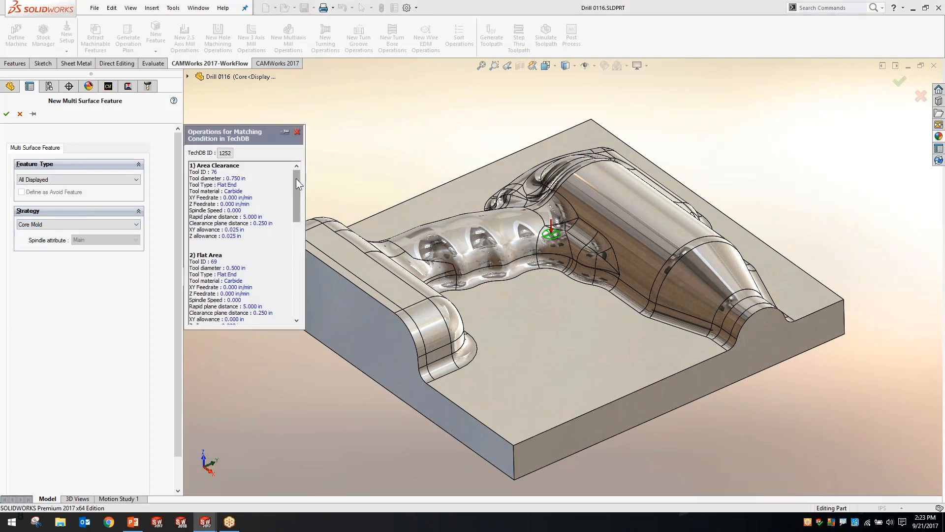
{"action": "left_click_drag", "start_coordinate": [296, 179], "coordinate": [295, 230]}
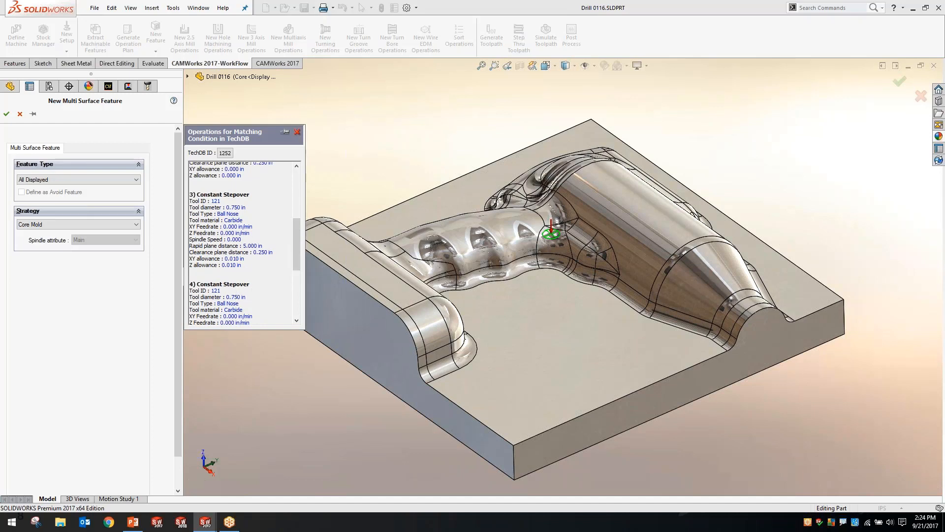
{"action": "left_click_drag", "start_coordinate": [295, 236], "coordinate": [298, 252]}
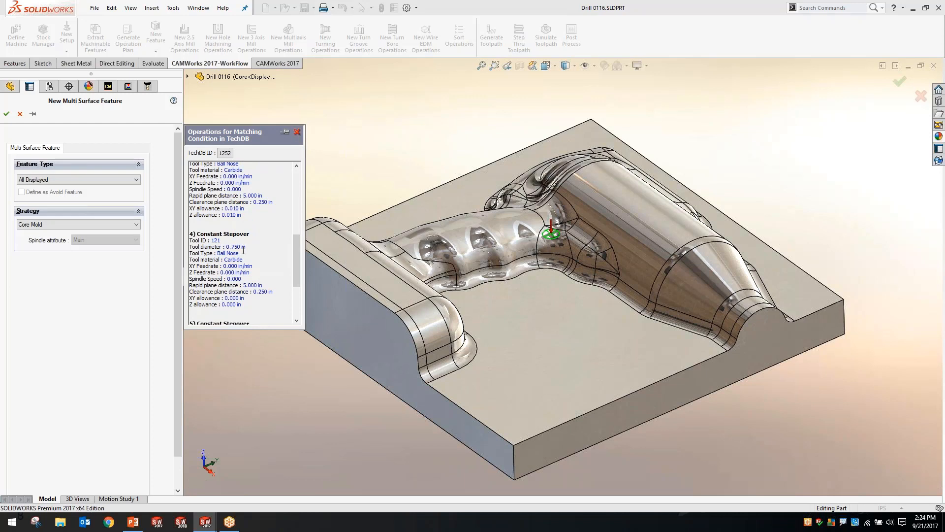
{"action": "left_click_drag", "start_coordinate": [294, 253], "coordinate": [294, 278]}
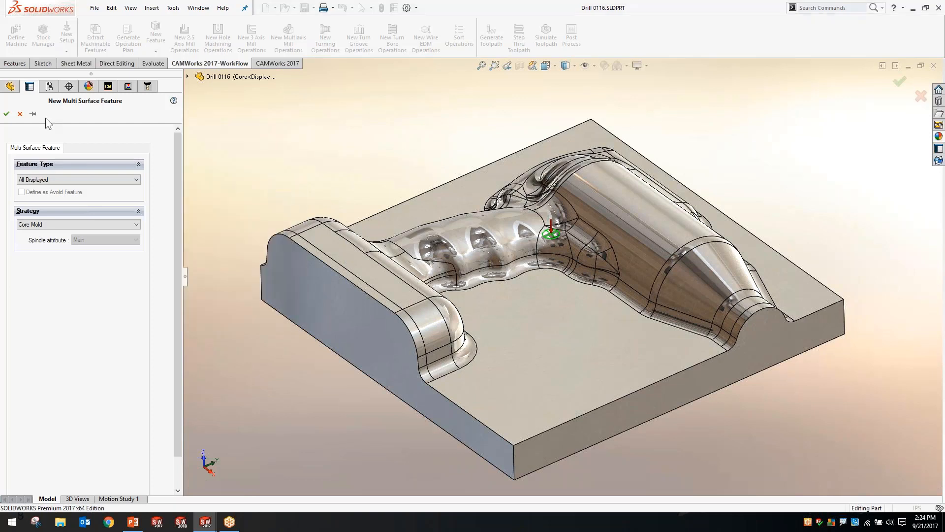
{"action": "left_click", "coordinate": [5, 114]}
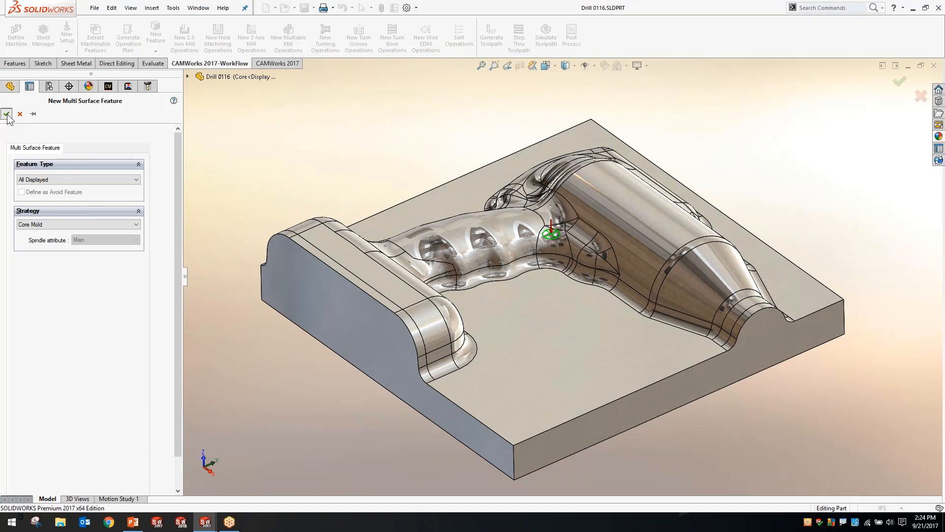
Generate the operation plan for the Core Mold multi surface feature and compare the feature with its planned operations
{"action": "left_click", "coordinate": [96, 141]}
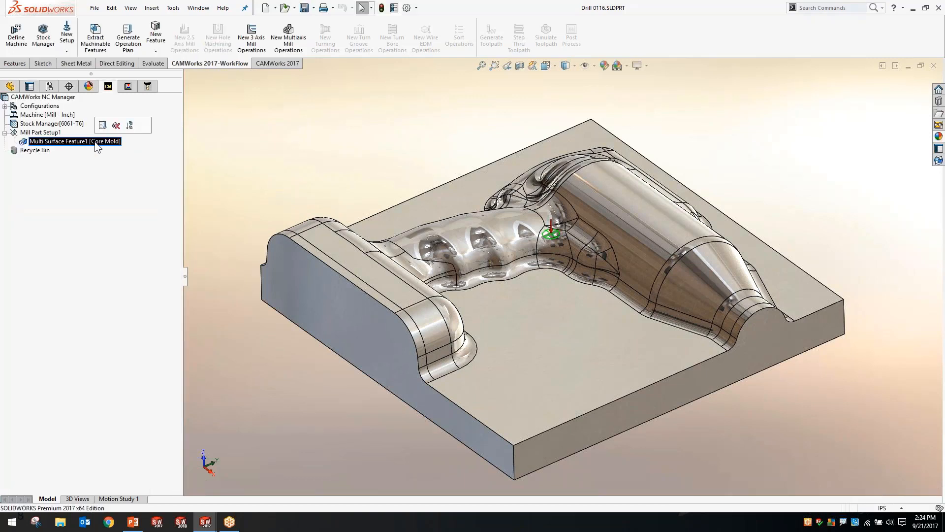
{"action": "left_click", "coordinate": [102, 125]}
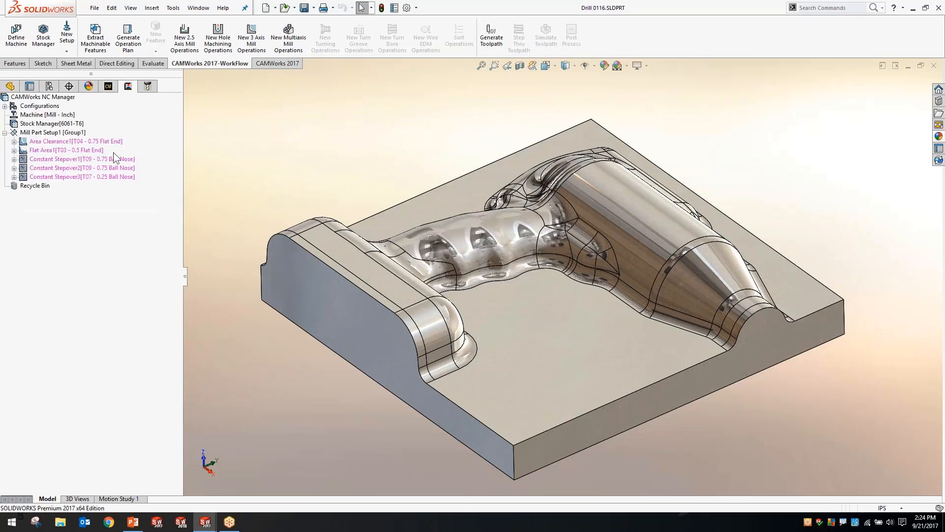
{"action": "left_click", "coordinate": [109, 88]}
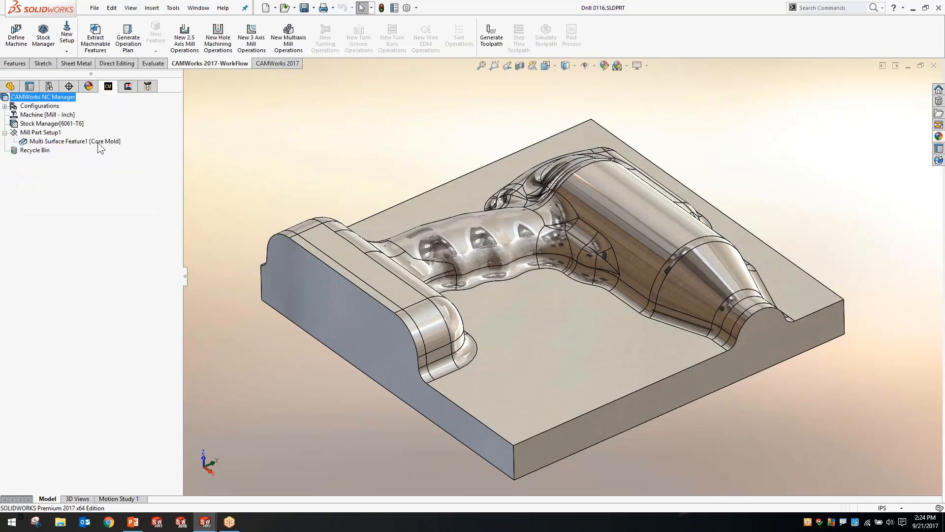
{"action": "left_click", "coordinate": [128, 86]}
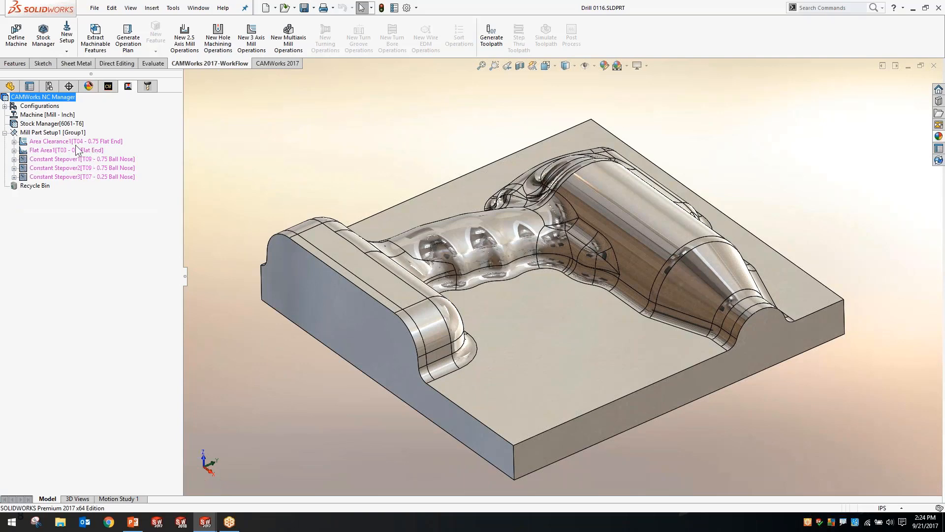
Review the pattern, area clearance and NC parameters of the Area Clearance operation without changing them
{"action": "double_click", "coordinate": [51, 142]}
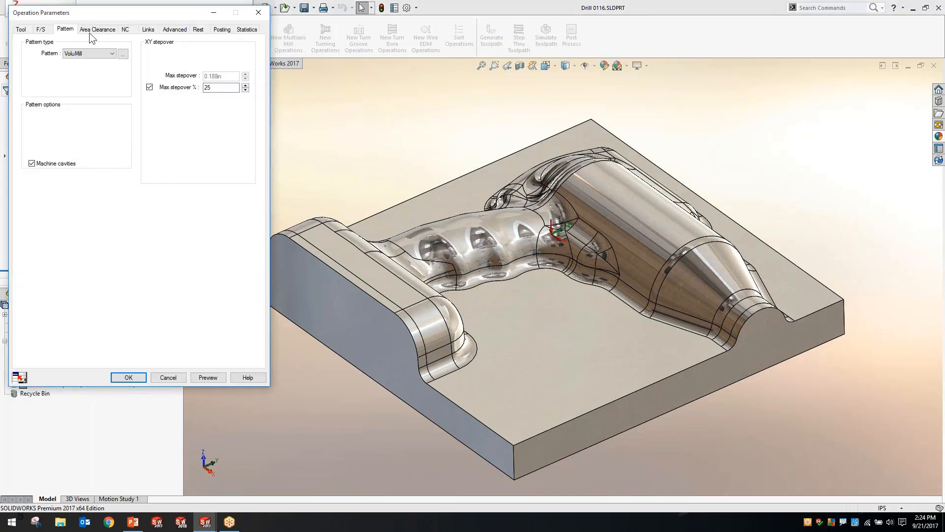
{"action": "left_click", "coordinate": [90, 31]}
{"action": "left_click", "coordinate": [125, 29]}
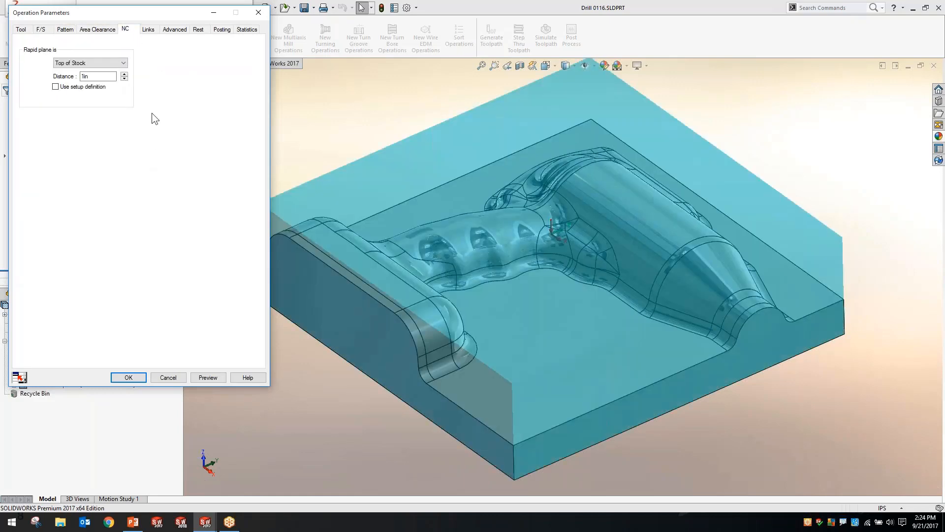
{"action": "left_click", "coordinate": [167, 375]}
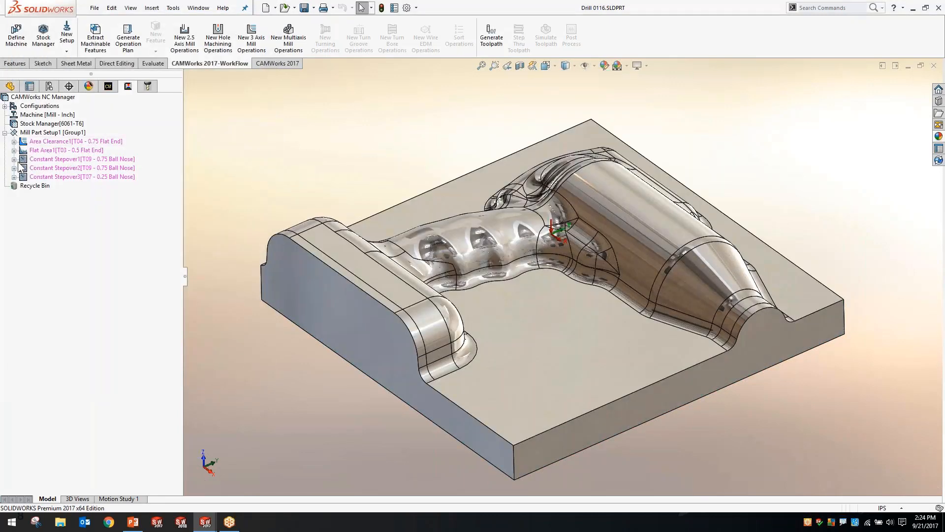
Add an avoid area to the Constant Stepover1 operation from the Core Avoid Sketch, covering the flat parting surfaces around the drill
{"action": "left_click", "coordinate": [41, 159]}
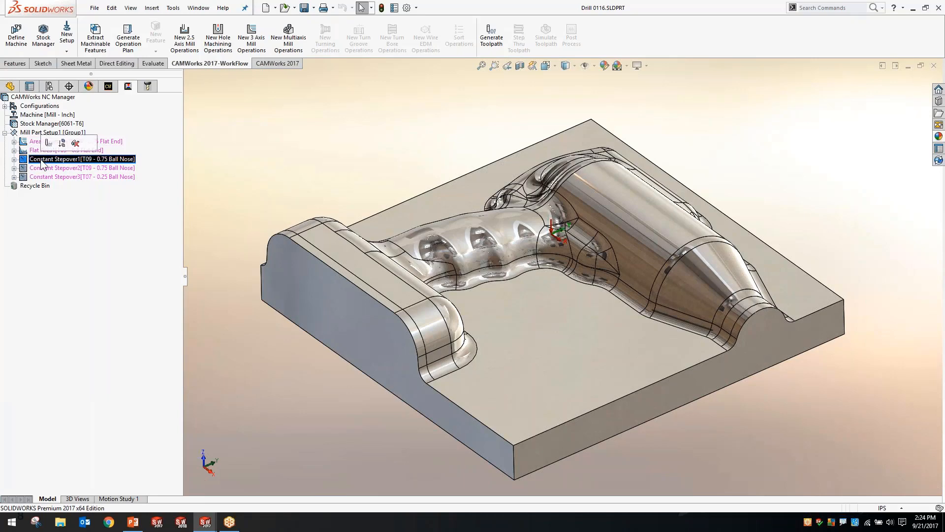
{"action": "middle_click_drag", "start_coordinate": [270, 155], "coordinate": [273, 199]}
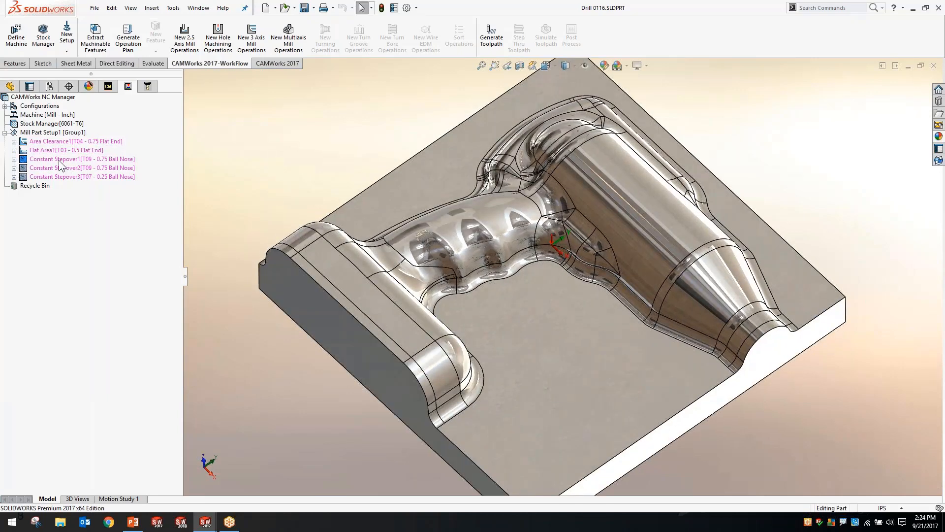
{"action": "right_click", "coordinate": [58, 159]}
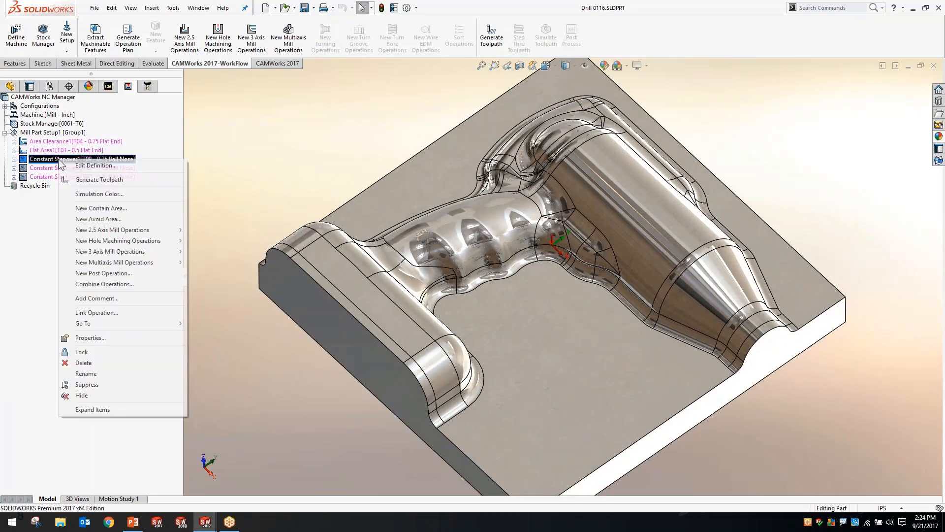
{"action": "left_click", "coordinate": [107, 222]}
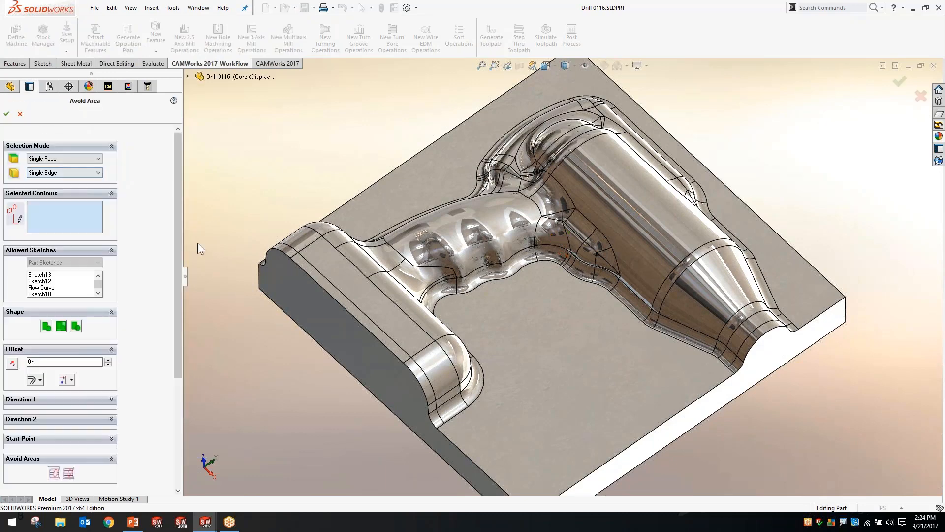
{"action": "left_click", "coordinate": [75, 324]}
{"action": "left_click", "coordinate": [50, 294]}
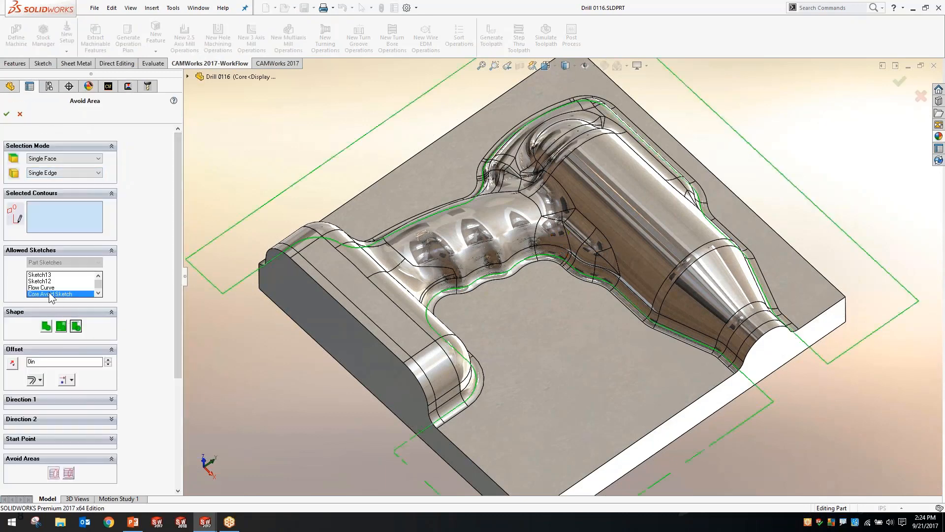
{"action": "middle_click_drag", "start_coordinate": [302, 329], "coordinate": [311, 306]}
{"action": "middle_click_drag", "start_coordinate": [577, 345], "coordinate": [546, 328]}
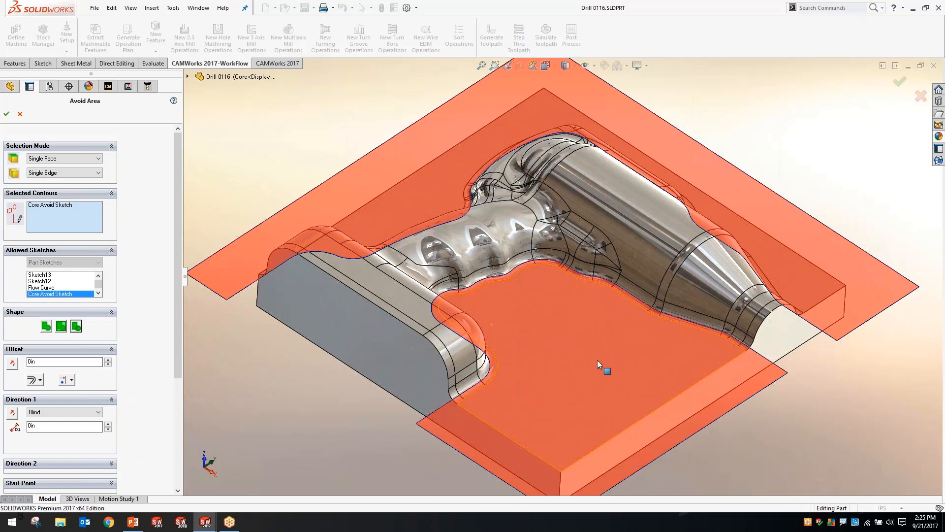
{"action": "middle_click_drag", "start_coordinate": [574, 315], "coordinate": [586, 418]}
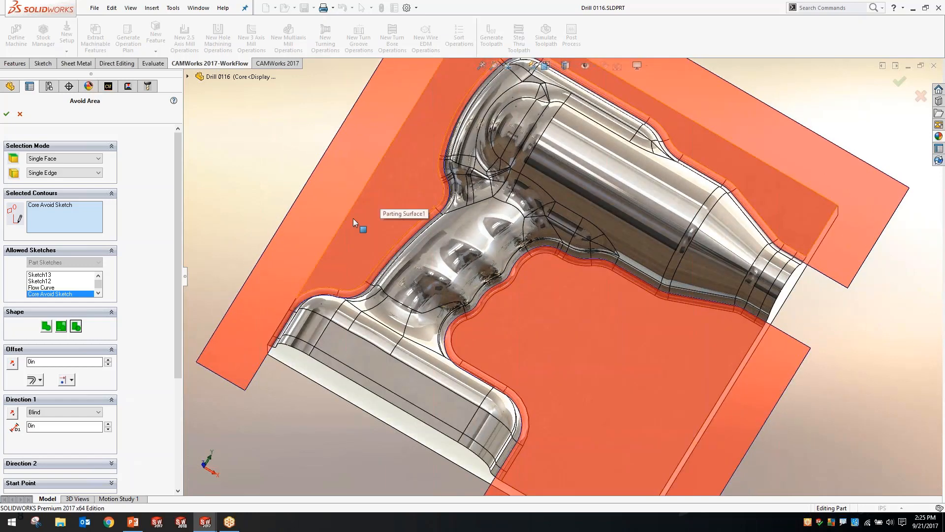
{"action": "mouse_move", "coordinate": [643, 380]}
{"action": "middle_mouse_down"}
{"action": "mouse_move", "coordinate": [649, 232]}
{"action": "mouse_move", "coordinate": [620, 289]}
{"action": "middle_mouse_up"}
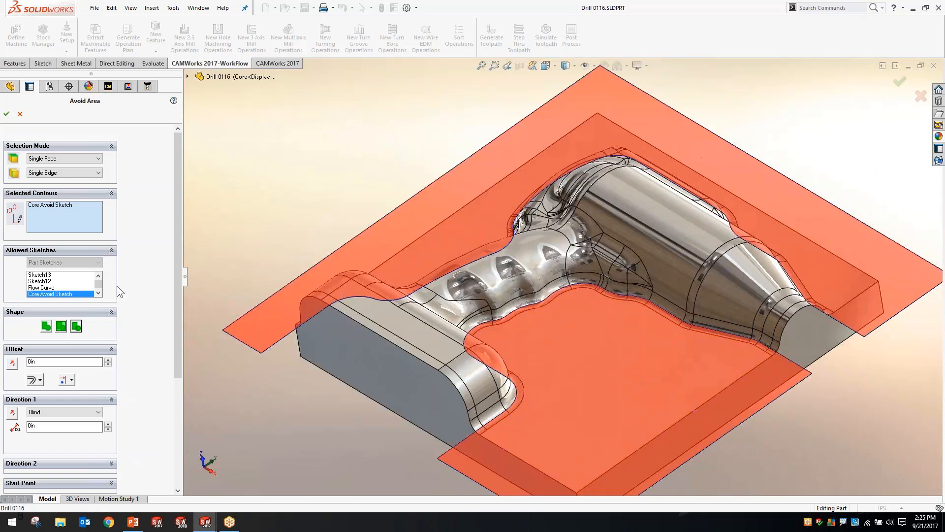
{"action": "left_click", "coordinate": [6, 114]}
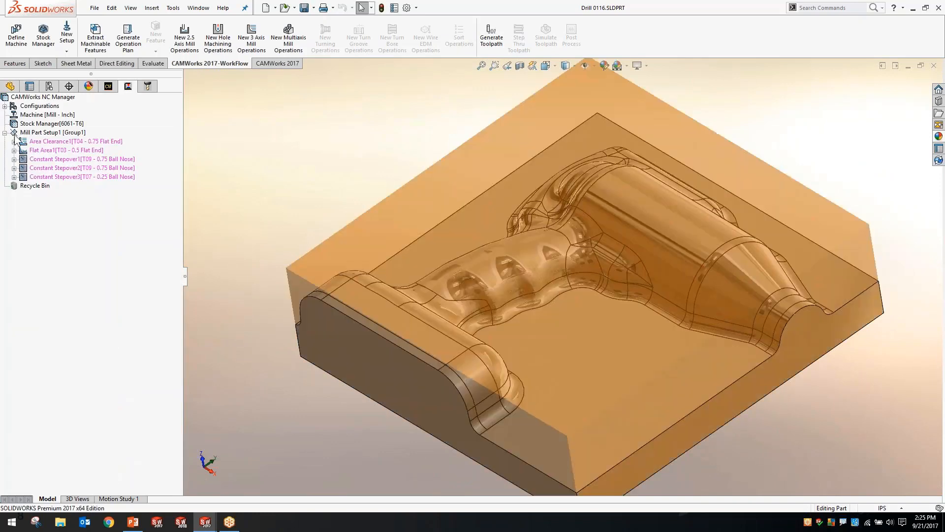
Expand the Constant Stepover1 and Constant Stepover2 operations and copy the first one's avoid area to Constant Stepover2
{"action": "left_click", "coordinate": [14, 168]}
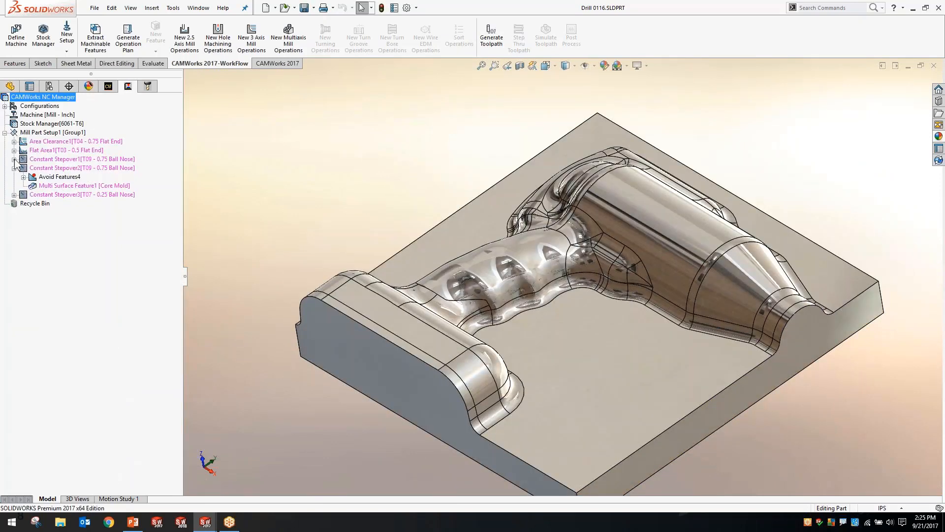
{"action": "left_click", "coordinate": [13, 159]}
{"action": "left_click", "coordinate": [59, 194]}
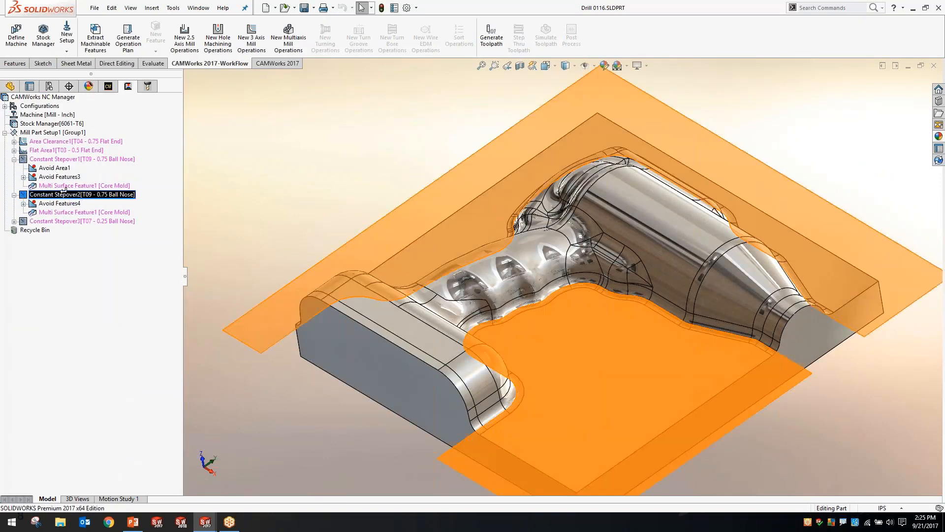
{"action": "left_click", "coordinate": [55, 204]}
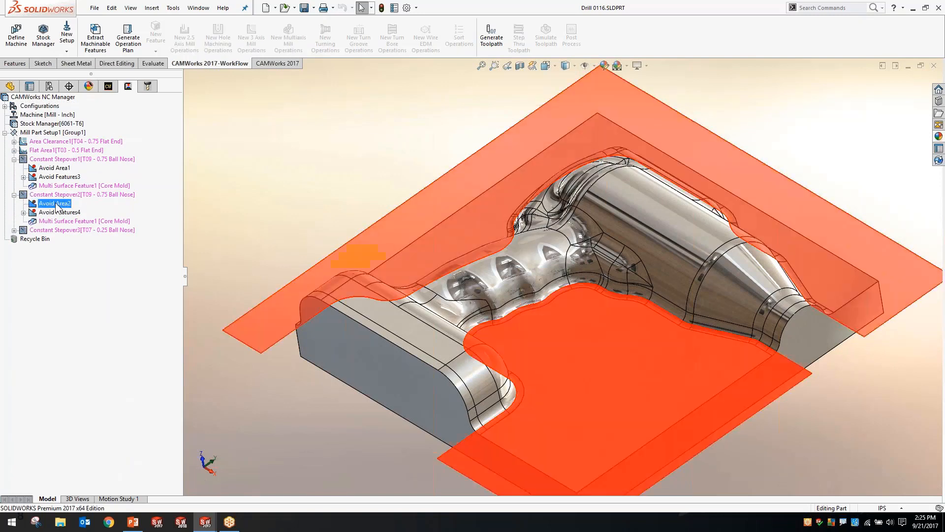
Set the tool condition of the Constant Stepover1 and Constant Stepover2 avoid areas to Tool Past Curve
{"action": "double_click", "coordinate": [55, 204]}
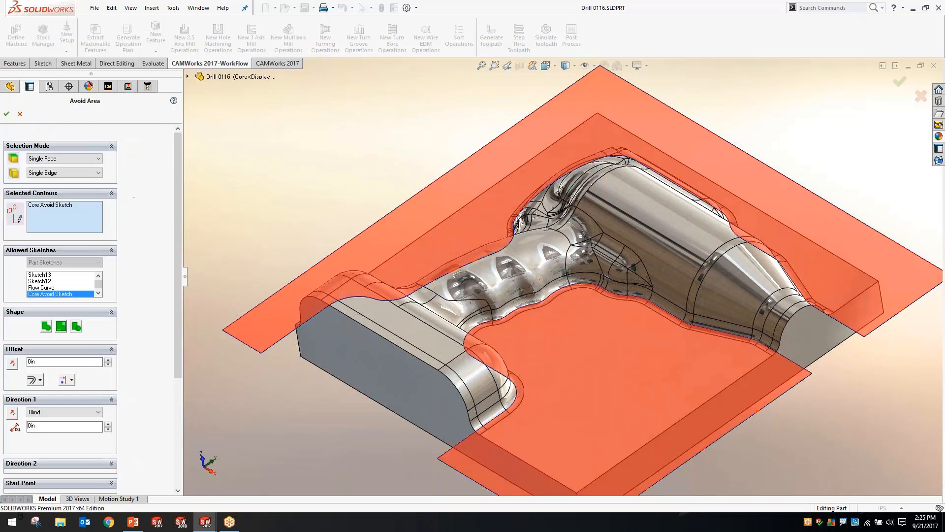
{"action": "left_click", "coordinate": [71, 380]}
{"action": "left_click", "coordinate": [72, 414]}
{"action": "left_click", "coordinate": [6, 114]}
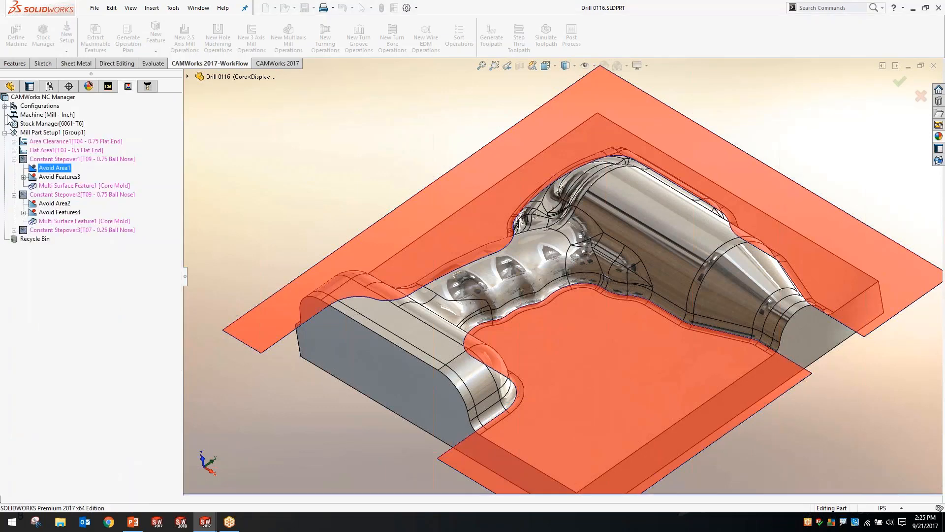
{"action": "double_click", "coordinate": [58, 204]}
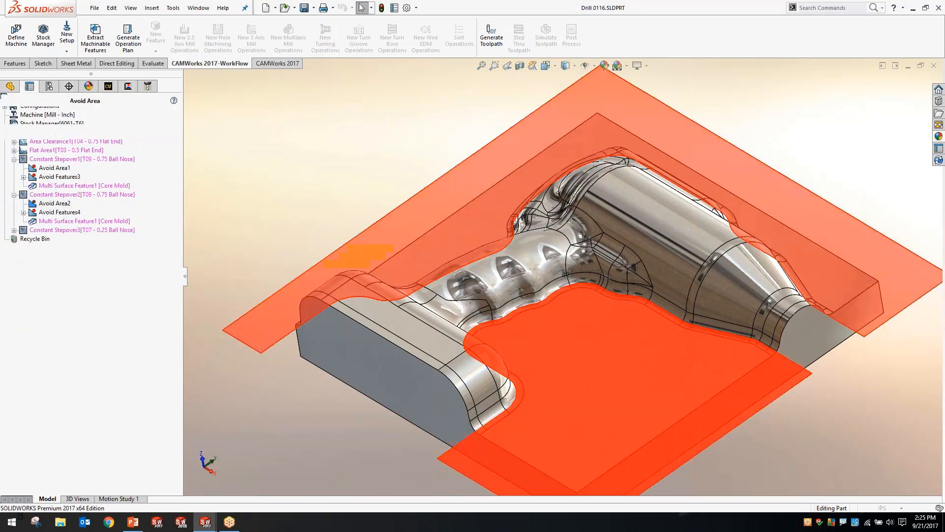
{"action": "left_click", "coordinate": [69, 380]}
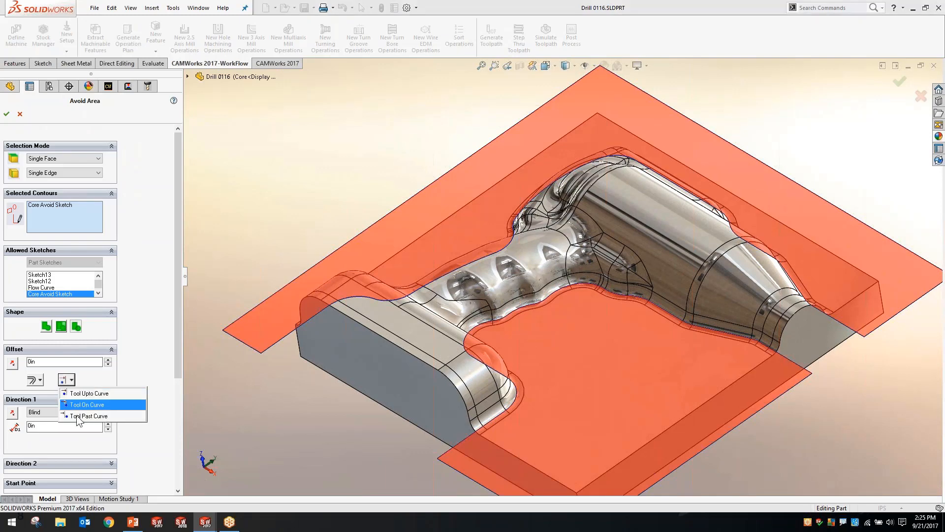
{"action": "left_click", "coordinate": [69, 417]}
{"action": "left_click", "coordinate": [6, 113]}
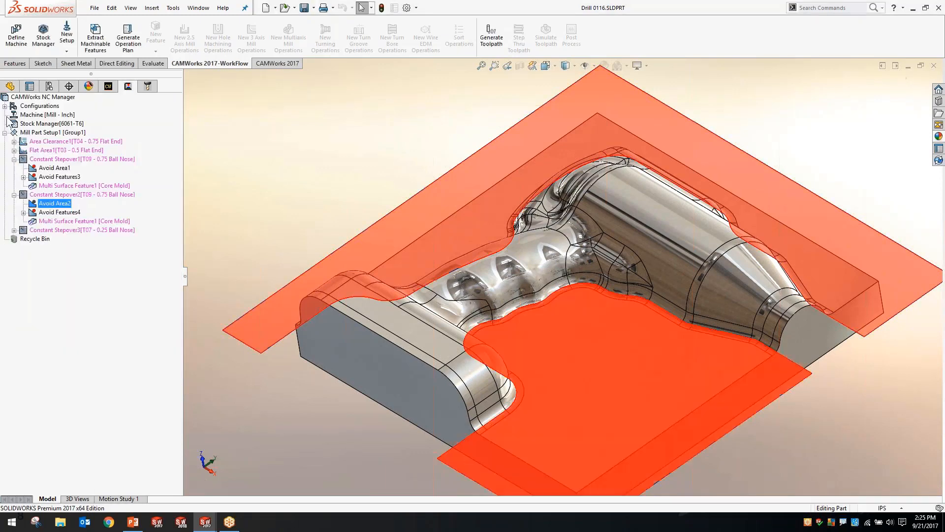
Create a new contain area for the Constant Stepover3 operation with Sketch13 and Sketch12 as its contours
{"action": "left_click", "coordinate": [52, 232]}
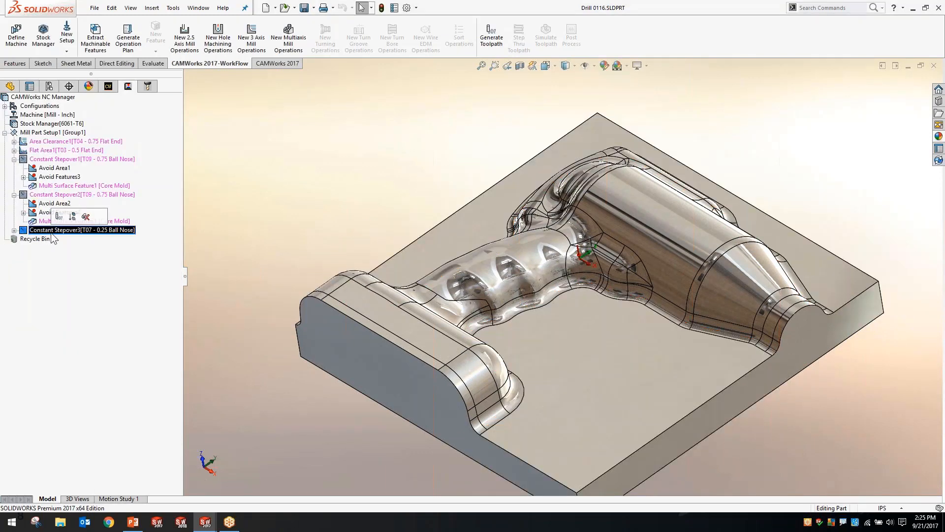
{"action": "right_click", "coordinate": [57, 233]}
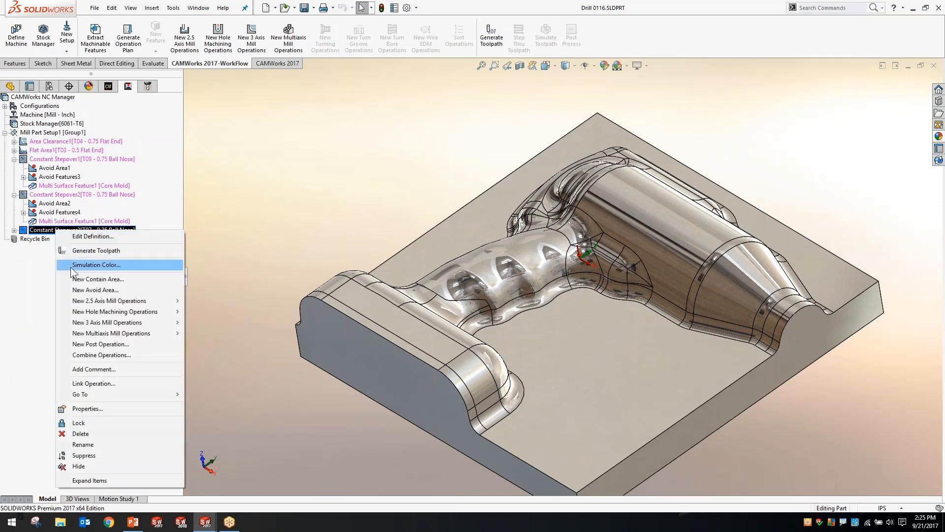
{"action": "left_click", "coordinate": [81, 278]}
{"action": "middle_click_drag", "start_coordinate": [346, 165], "coordinate": [370, 227]}
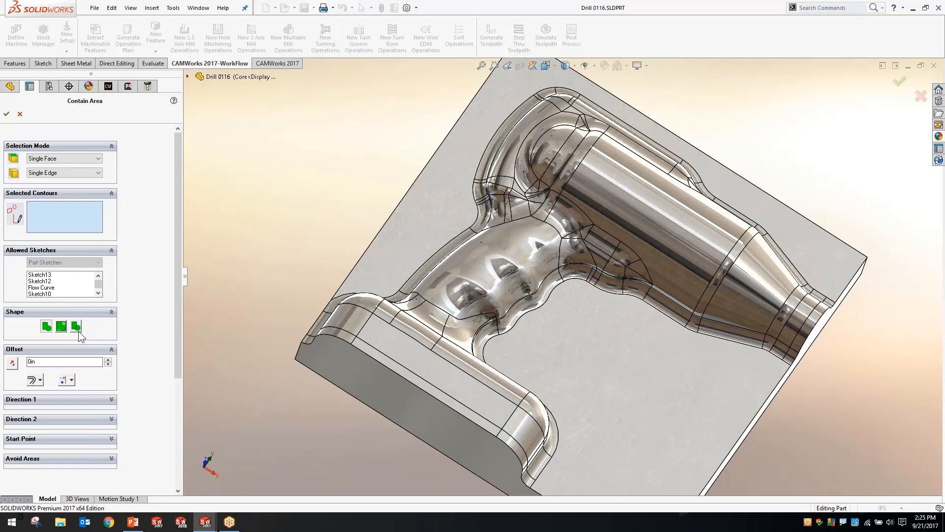
{"action": "left_click", "coordinate": [45, 274]}
{"action": "left_click", "coordinate": [48, 281]}
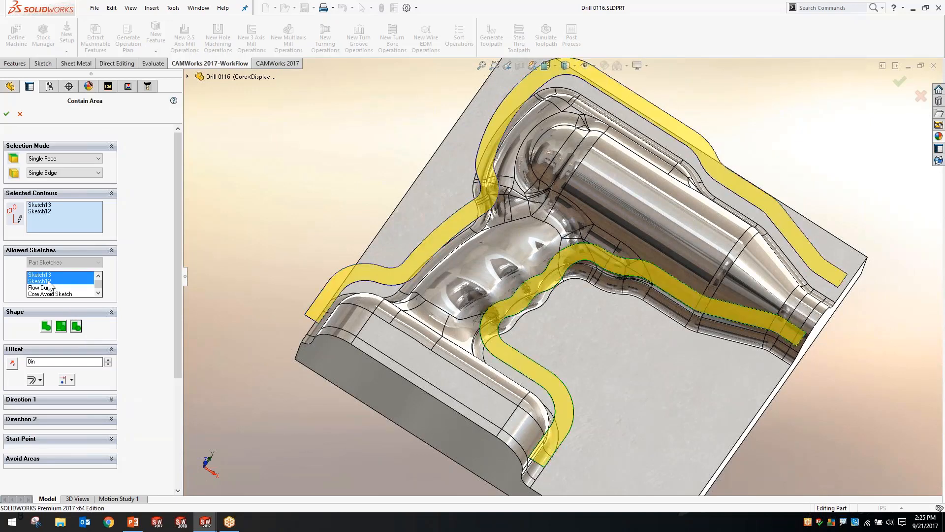
Set the tool condition of the Constant Stepover3 contain area to Tool On Curve and accept the area
{"action": "mouse_move", "coordinate": [511, 142]}
{"action": "middle_mouse_down"}
{"action": "mouse_move", "coordinate": [493, 214]}
{"action": "mouse_move", "coordinate": [480, 141]}
{"action": "mouse_move", "coordinate": [492, 207]}
{"action": "mouse_move", "coordinate": [520, 263]}
{"action": "middle_mouse_up"}
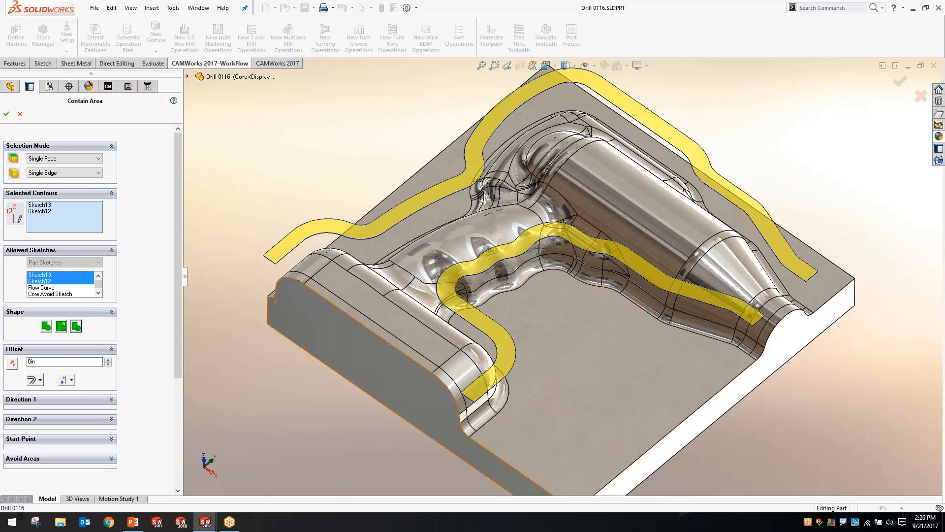
{"action": "middle_click_drag", "start_coordinate": [500, 362], "coordinate": [502, 340]}
{"action": "left_click", "coordinate": [72, 380]}
{"action": "left_click", "coordinate": [74, 404]}
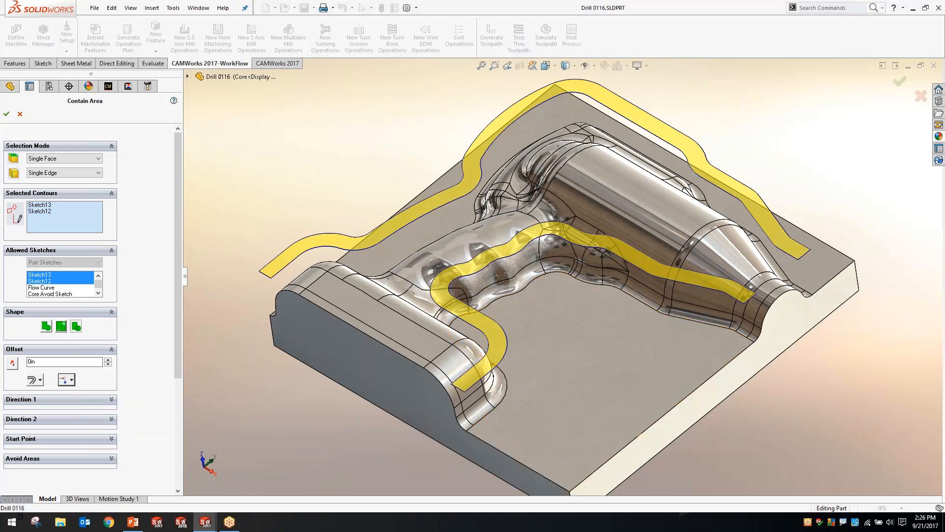
{"action": "left_click", "coordinate": [7, 114]}
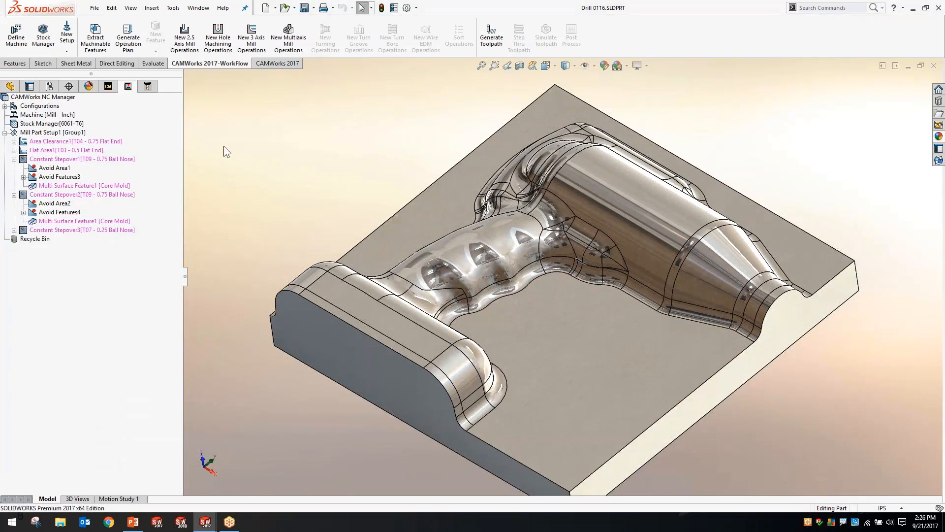
Collapse the Constant Stepover1 and Constant Stepover2 operations and generate the toolpaths for the setup's operations
{"action": "left_click", "coordinate": [14, 194]}
{"action": "left_click", "coordinate": [13, 159]}
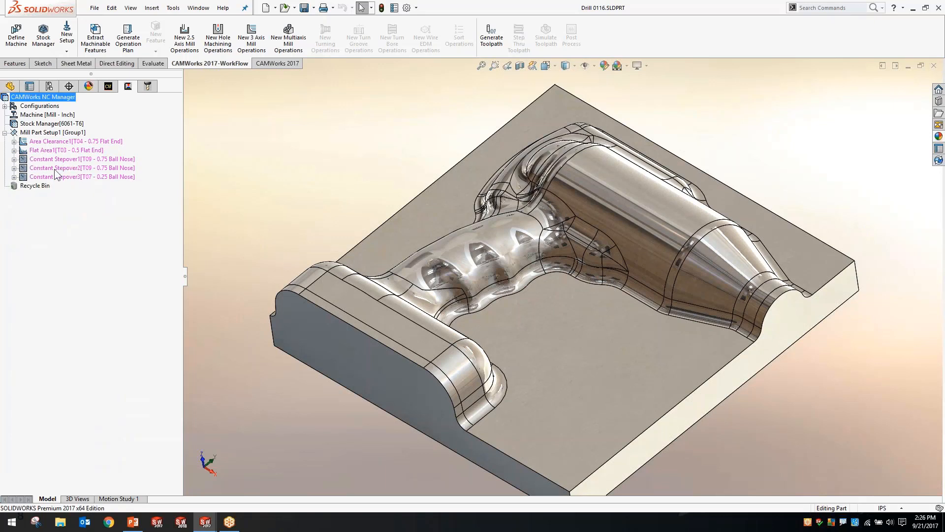
{"action": "left_click", "coordinate": [253, 125]}
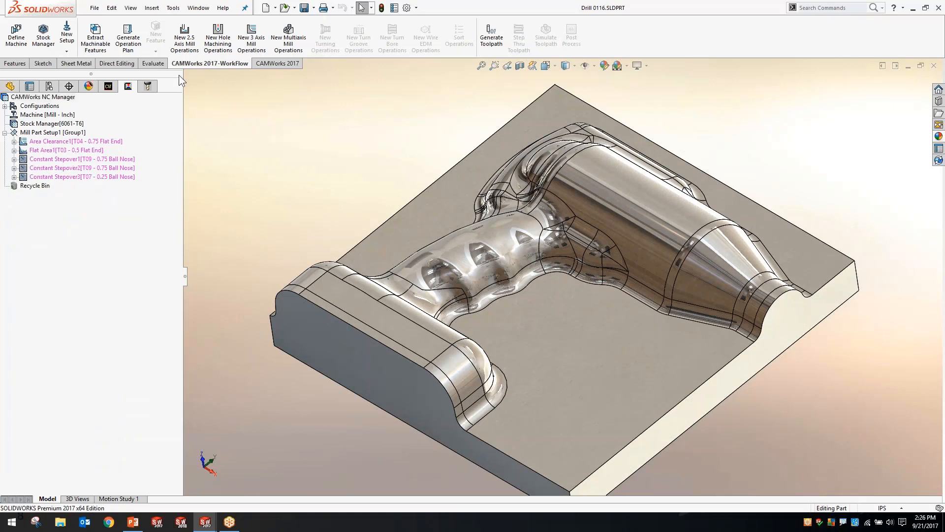
{"action": "left_click", "coordinate": [491, 35]}
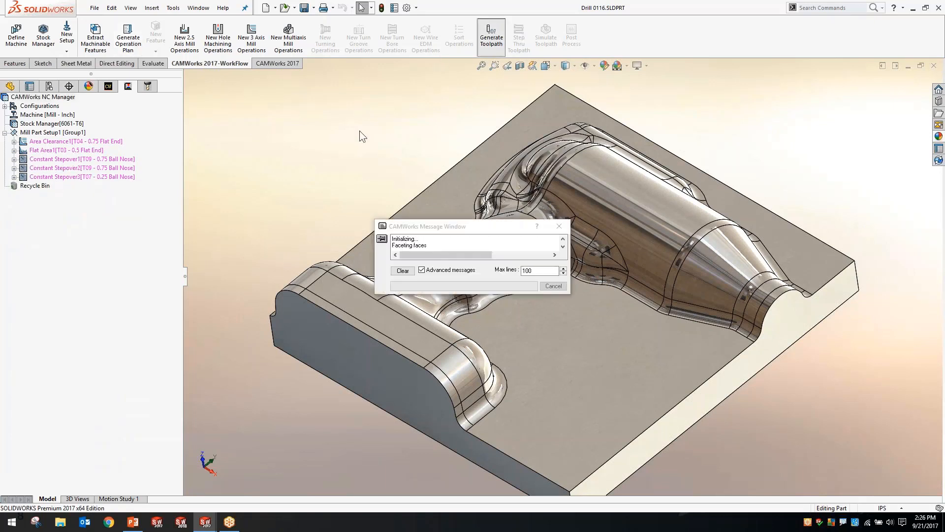
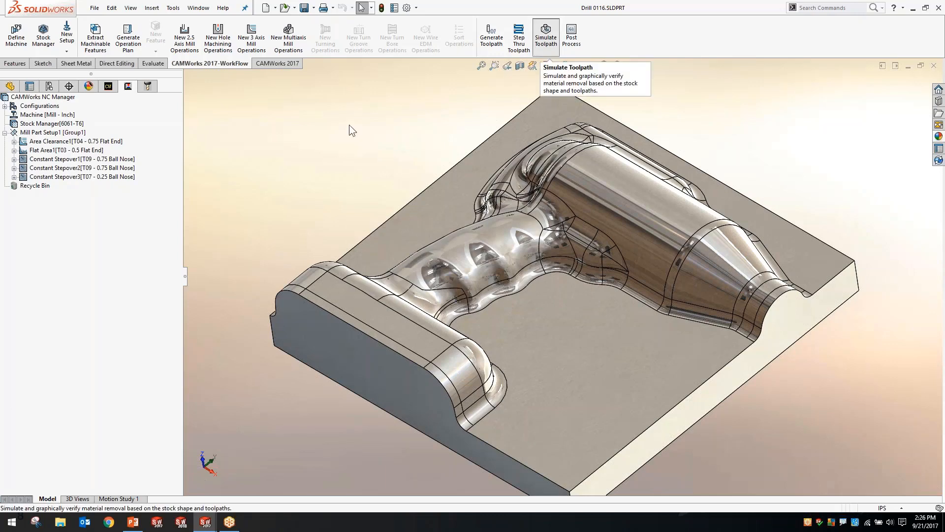
Start a toolpath simulation of the setup's operations, set it to stop at the next operation, and play the Area Clearance cut
{"action": "left_click", "coordinate": [70, 143]}
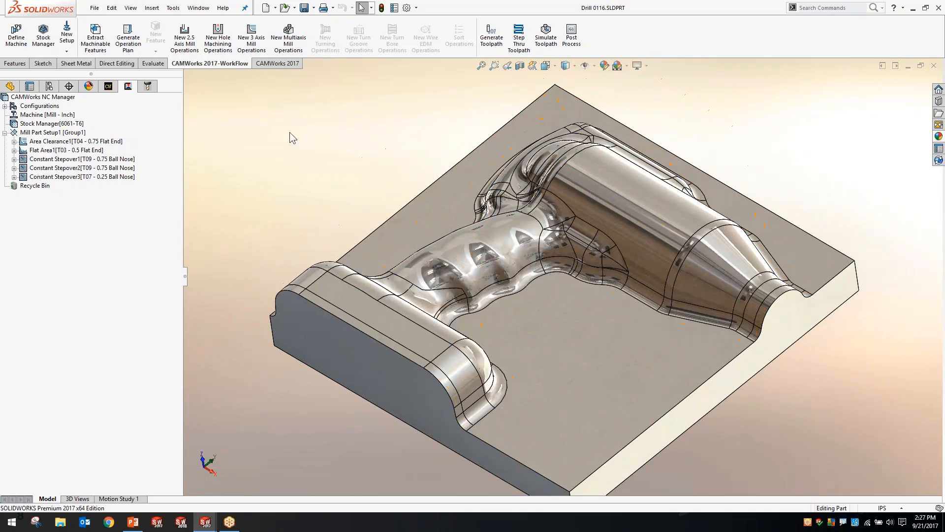
{"action": "middle_click_drag", "start_coordinate": [372, 143], "coordinate": [353, 121]}
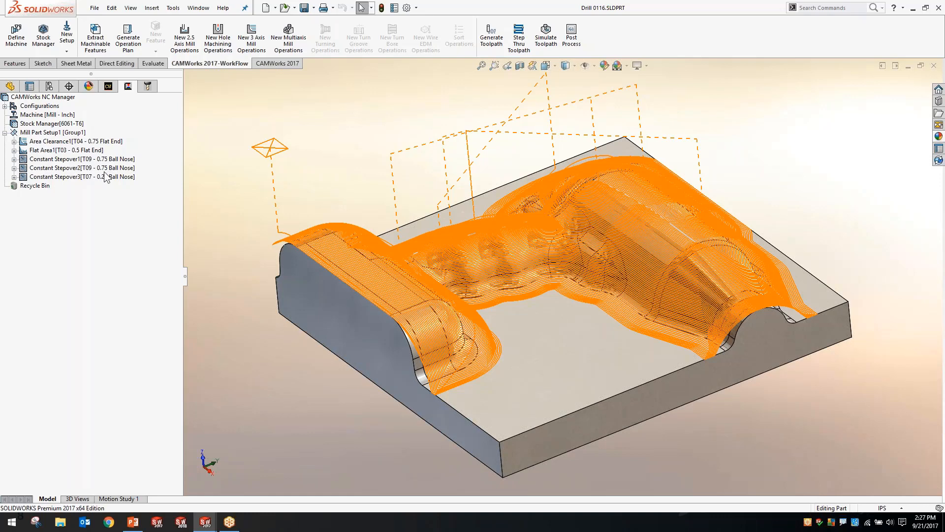
{"action": "left_click", "coordinate": [545, 35]}
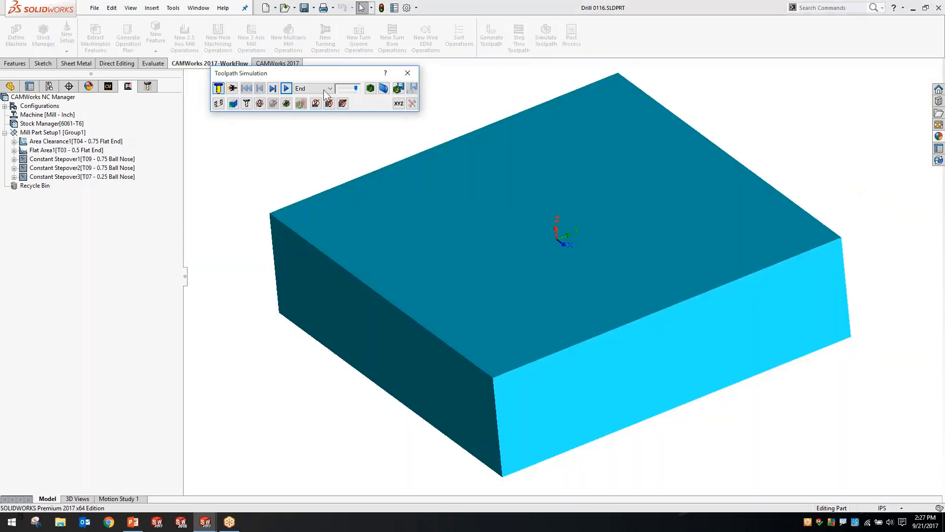
{"action": "left_click", "coordinate": [311, 88]}
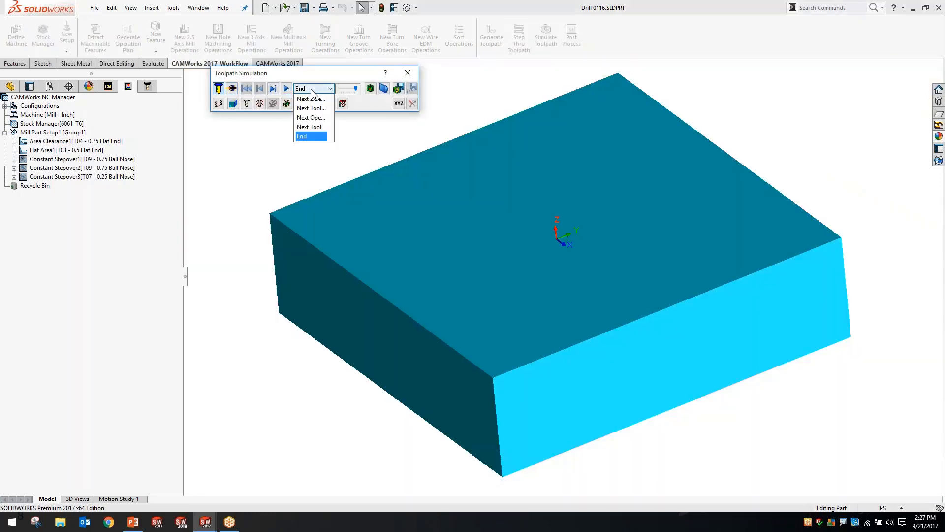
{"action": "left_click", "coordinate": [308, 118]}
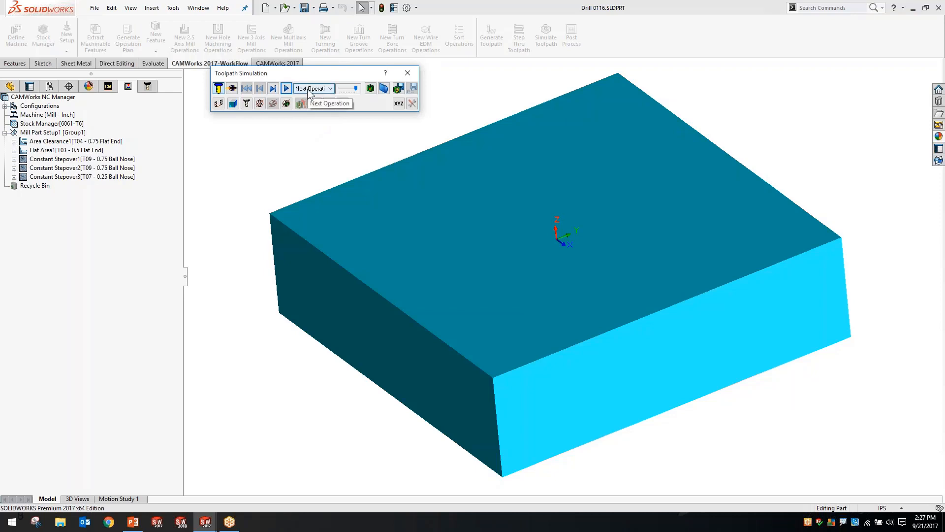
{"action": "left_click", "coordinate": [286, 90]}
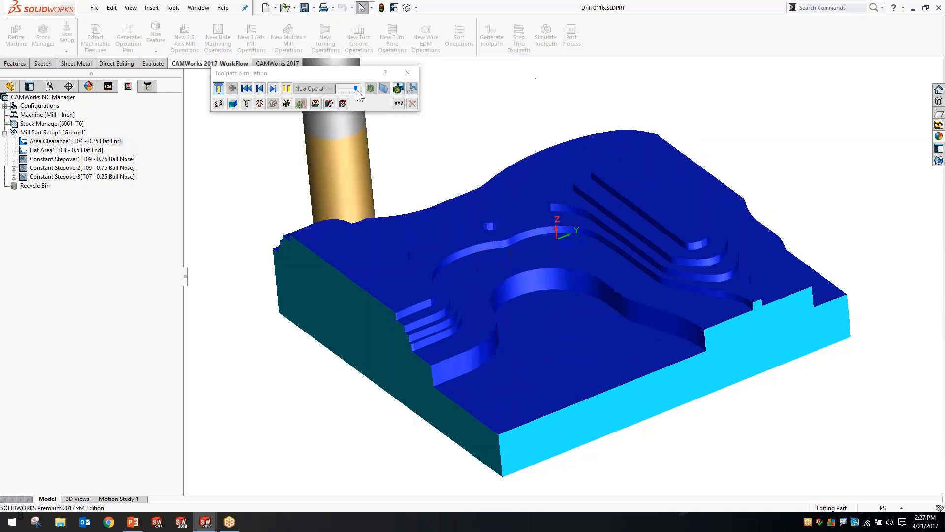
Restart the simulation in turbo mode, play it through operation by operation up to Constant Stepover3, and close it
{"action": "left_click", "coordinate": [247, 89]}
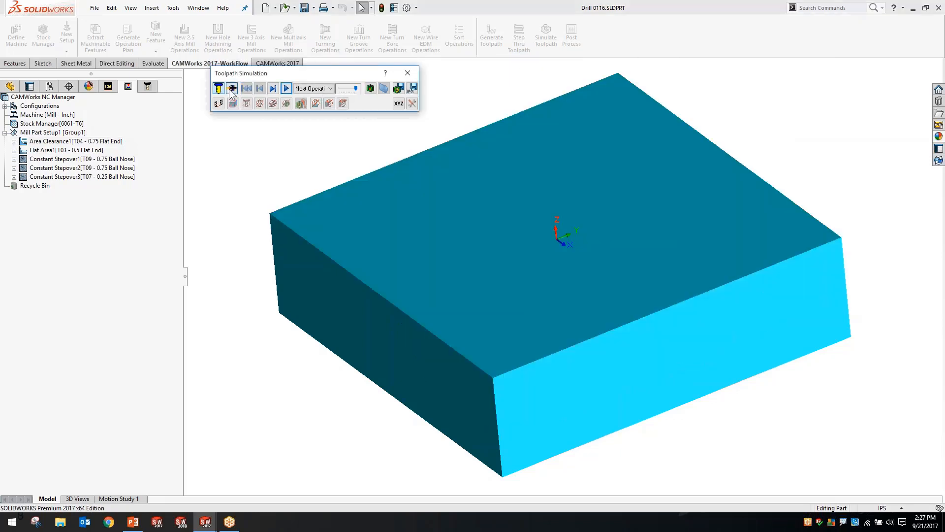
{"action": "left_click", "coordinate": [286, 89]}
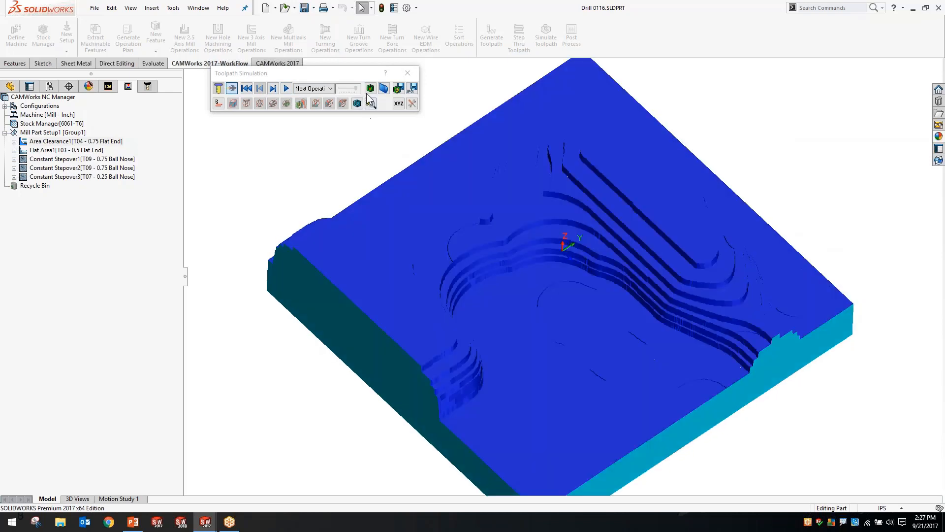
{"action": "left_click", "coordinate": [286, 88]}
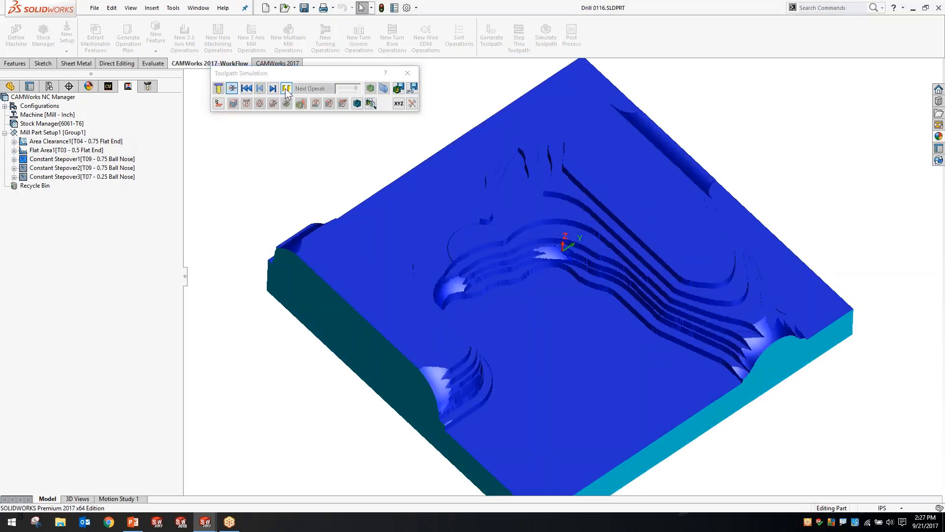
{"action": "left_click", "coordinate": [286, 89]}
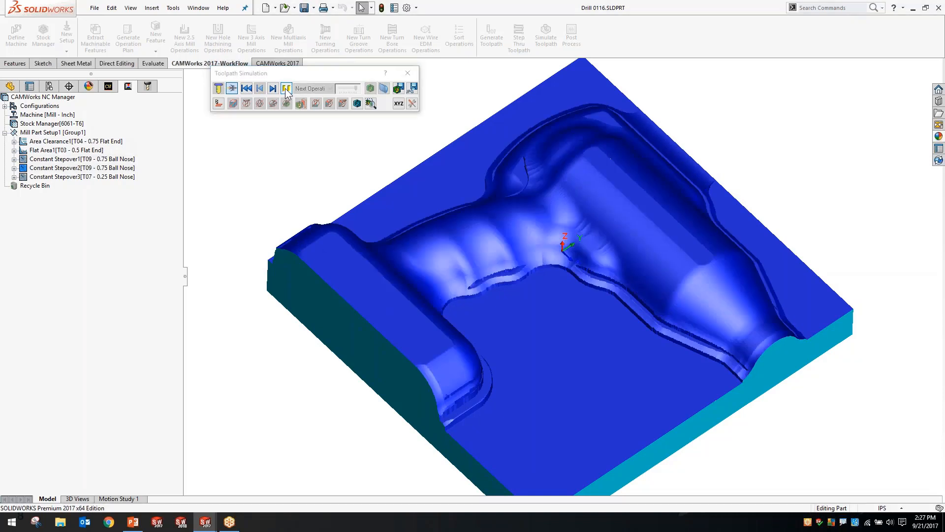
{"action": "left_click", "coordinate": [286, 89]}
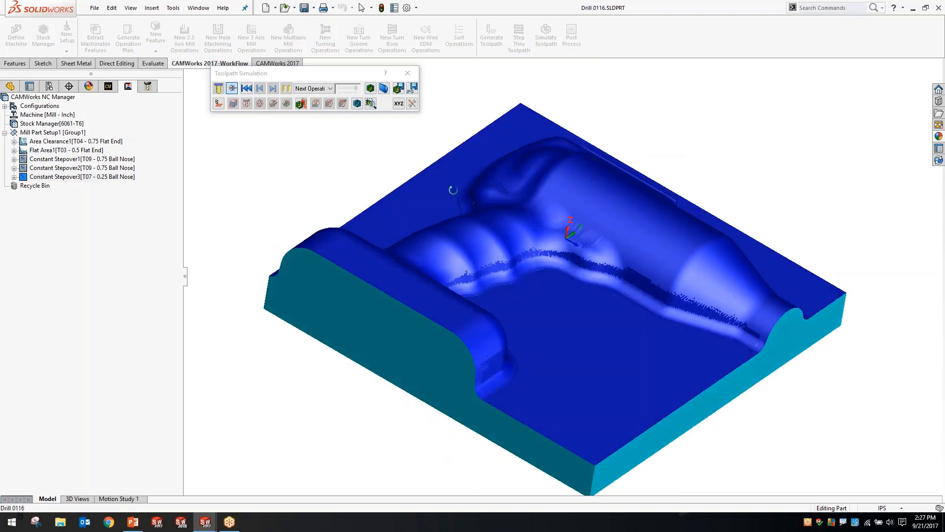
{"action": "left_click", "coordinate": [408, 73]}
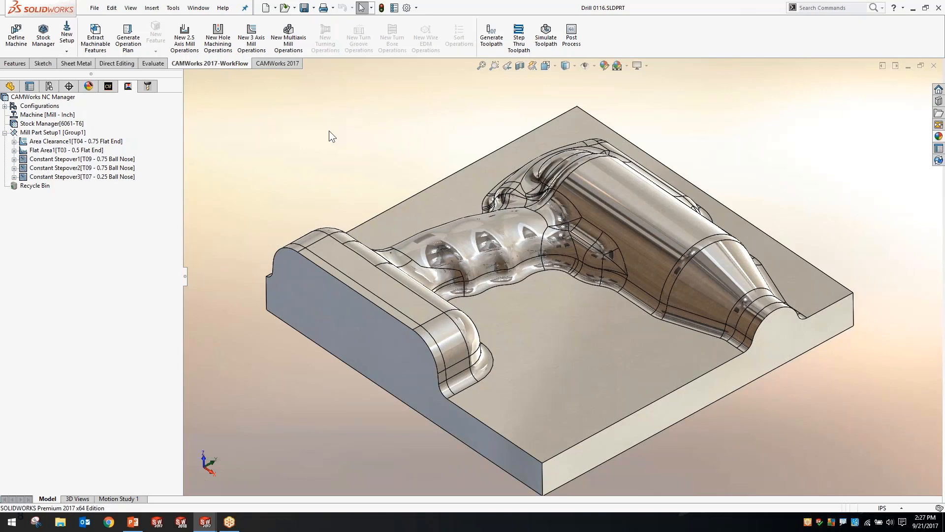
Add a new machining configuration and raise its stock's Z+ bounding box offset by two increments
{"action": "right_click", "coordinate": [40, 107]}
{"action": "left_click", "coordinate": [53, 137]}
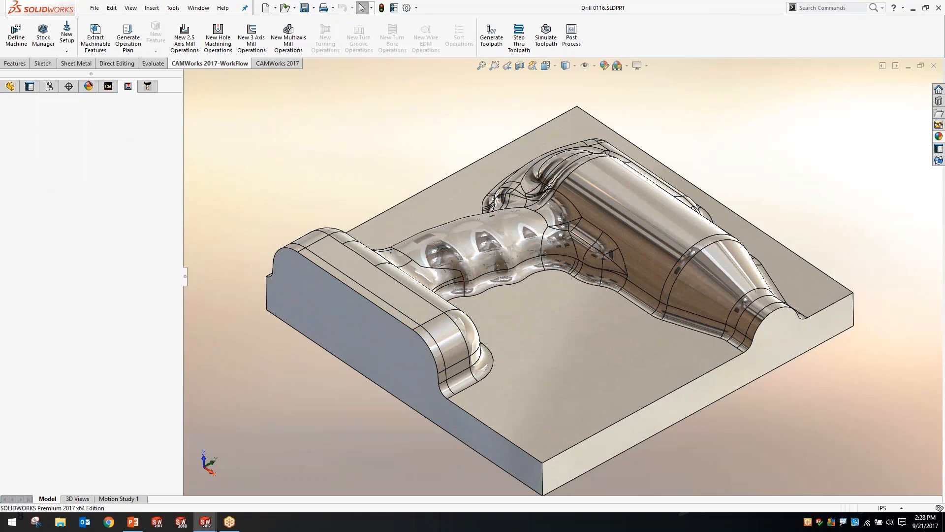
{"action": "right_click", "coordinate": [64, 126]}
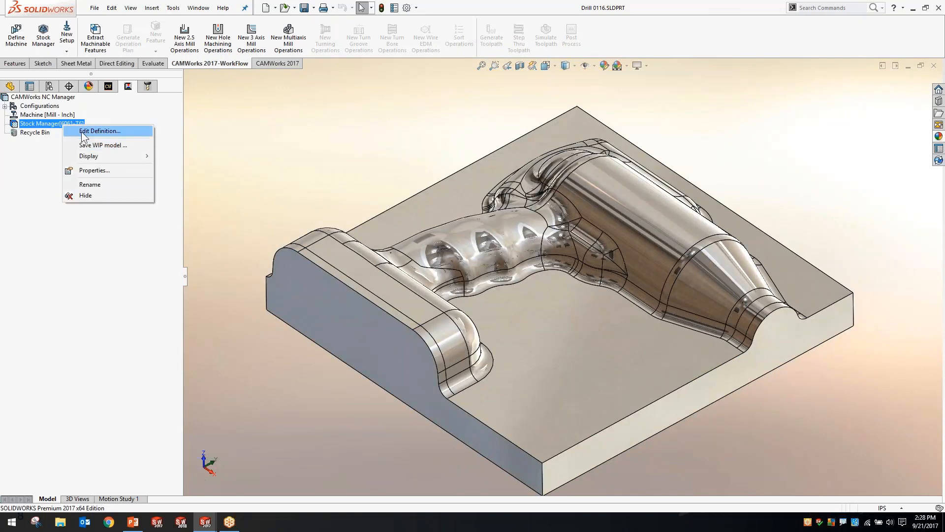
{"action": "left_click", "coordinate": [81, 132]}
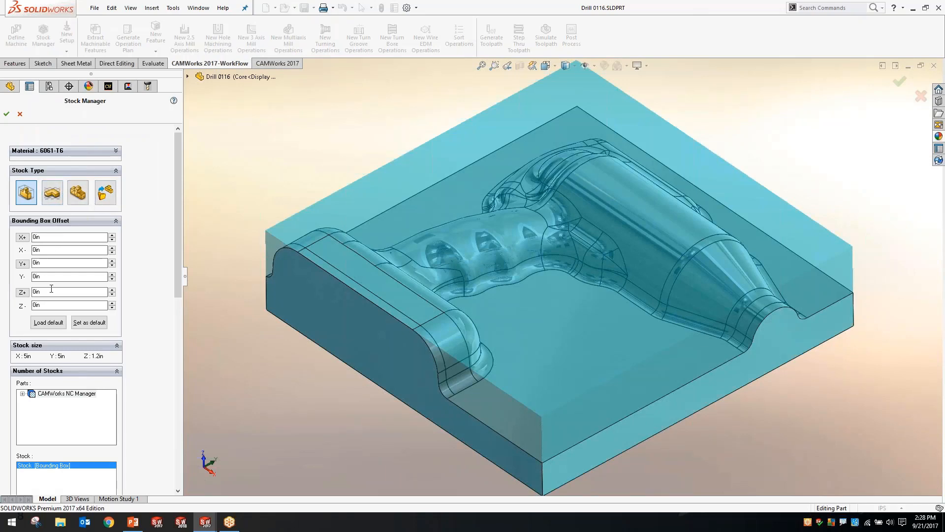
{"action": "left_click", "coordinate": [112, 289]}
{"action": "left_click", "coordinate": [112, 289]}
{"action": "left_click", "coordinate": [6, 113]}
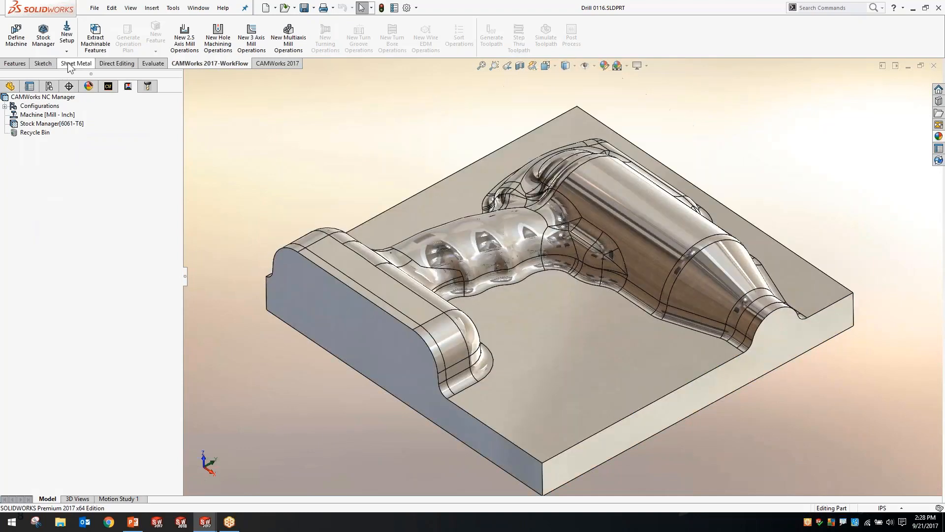
Create a mill setup whose direction is defined by the flat face between the drill's handle and barrel
{"action": "left_click", "coordinate": [66, 37]}
{"action": "left_click", "coordinate": [80, 64]}
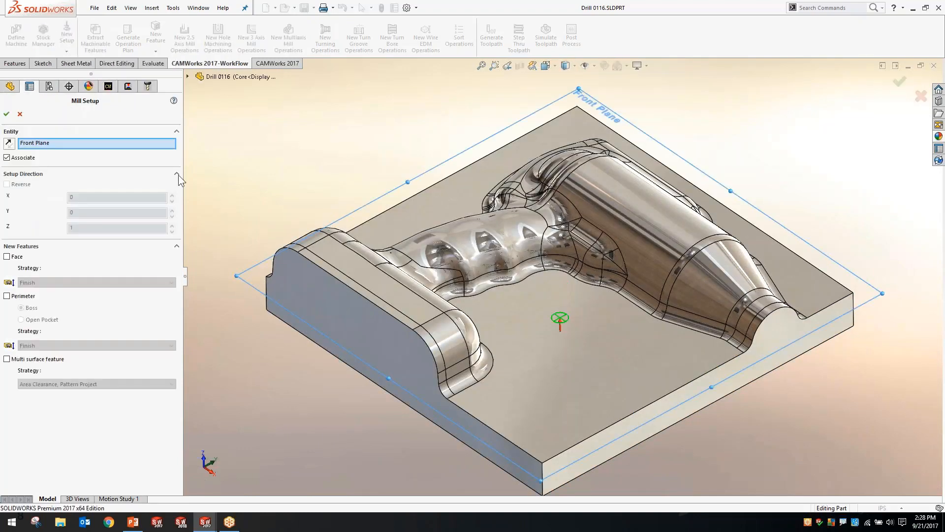
{"action": "left_click", "coordinate": [509, 354]}
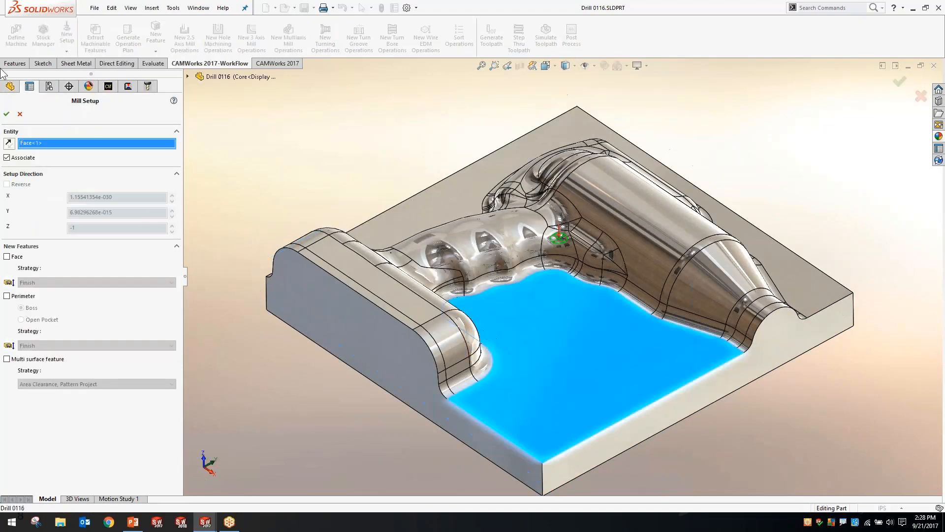
{"action": "left_click", "coordinate": [6, 114]}
Add a multi surface feature to the mill setup with the All Displayed feature type and the Core Mold strategy
{"action": "right_click", "coordinate": [60, 132]}
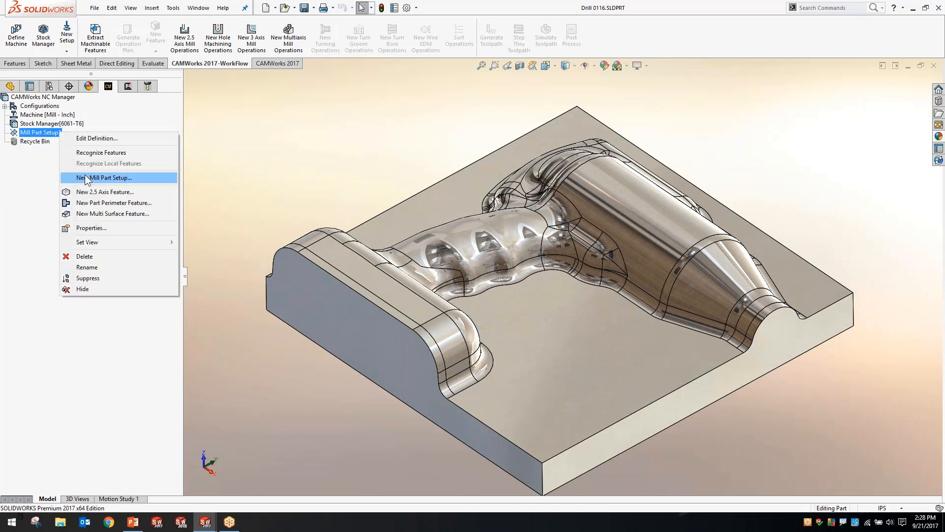
{"action": "left_click", "coordinate": [101, 212]}
{"action": "left_click", "coordinate": [69, 180]}
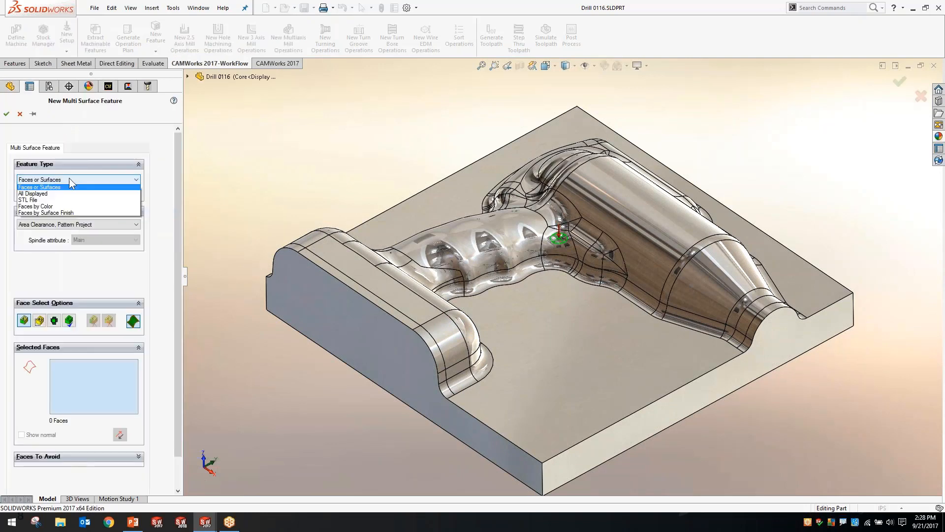
{"action": "left_click", "coordinate": [60, 193]}
{"action": "left_click", "coordinate": [56, 229]}
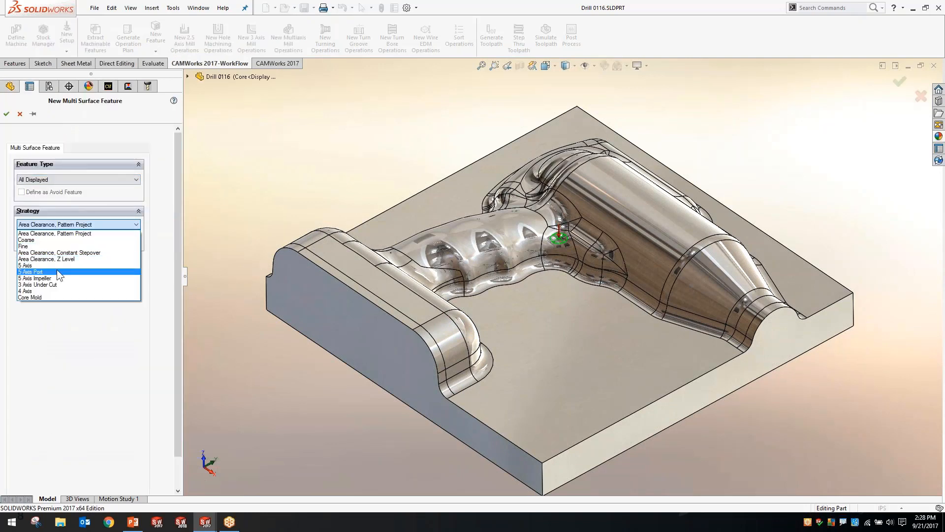
{"action": "left_click", "coordinate": [52, 294]}
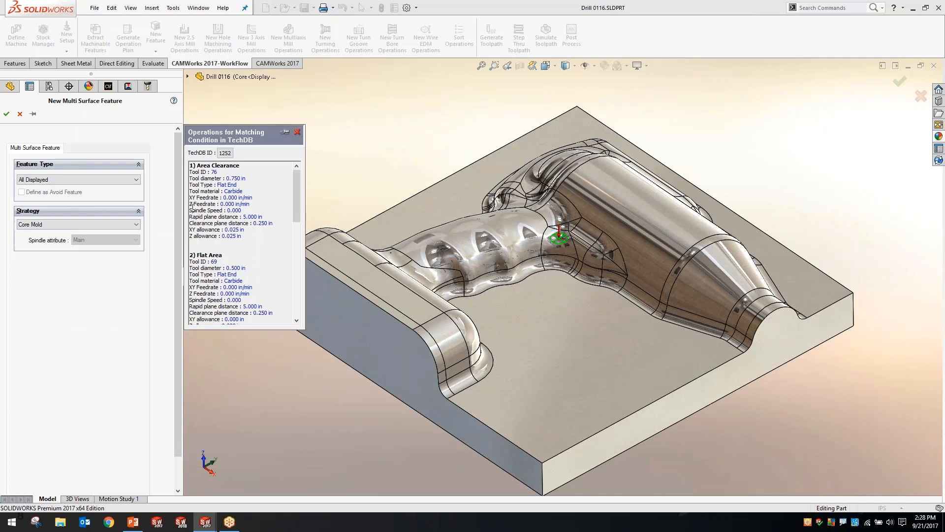
{"action": "left_click", "coordinate": [6, 114]}
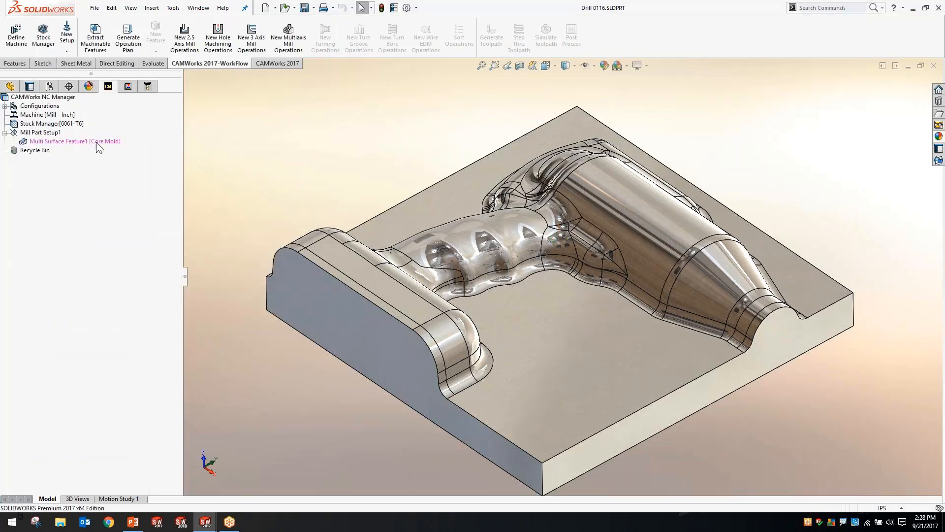
Create a new 3-axis Area Clearance operation for the Core Mold multi surface feature using the TechDB defaults
{"action": "right_click", "coordinate": [96, 142]}
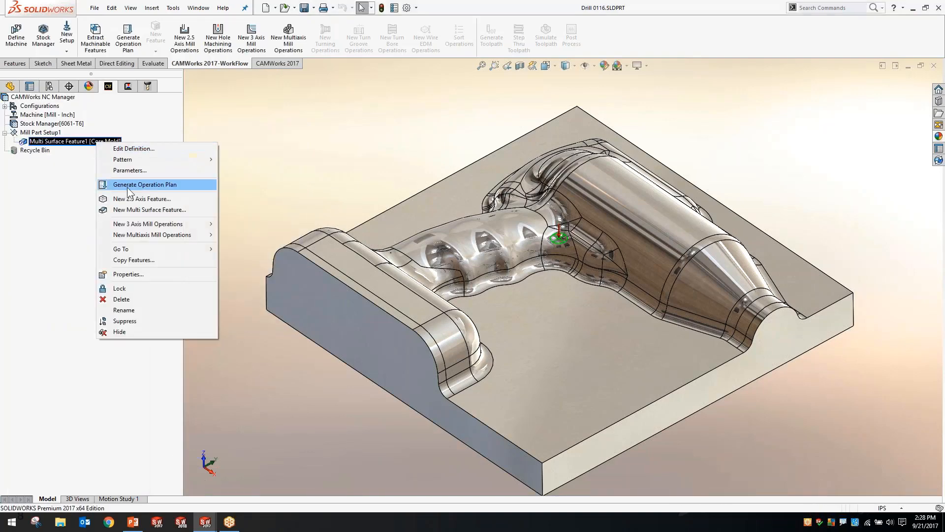
{"action": "mouse_move", "coordinate": [160, 224]}
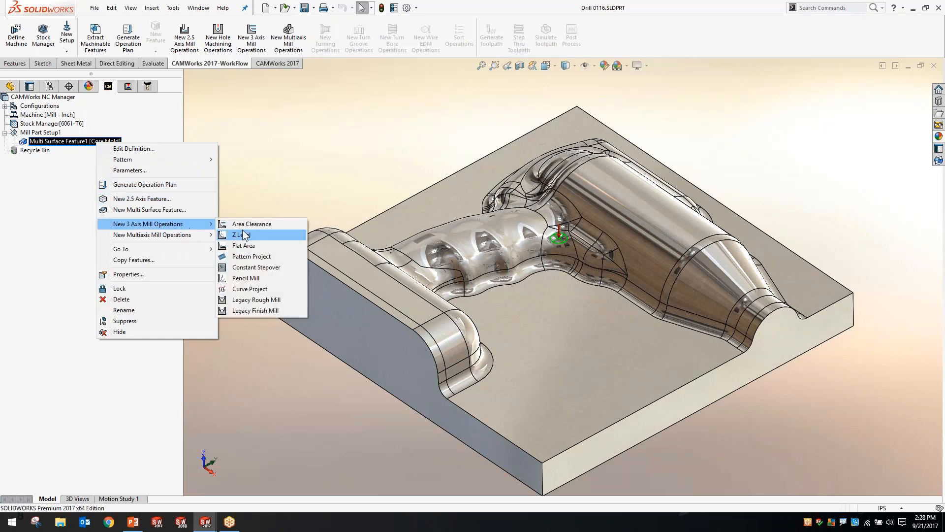
{"action": "left_click", "coordinate": [247, 224]}
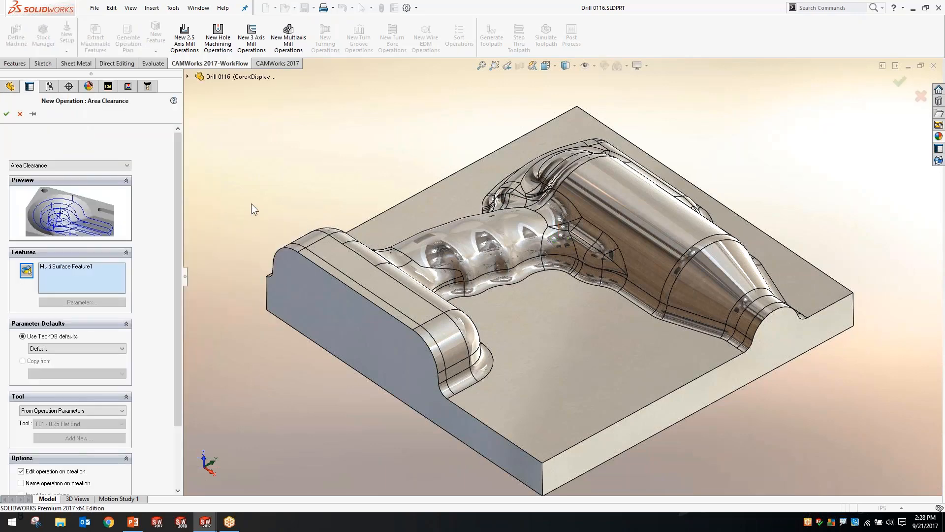
{"action": "left_click", "coordinate": [7, 115]}
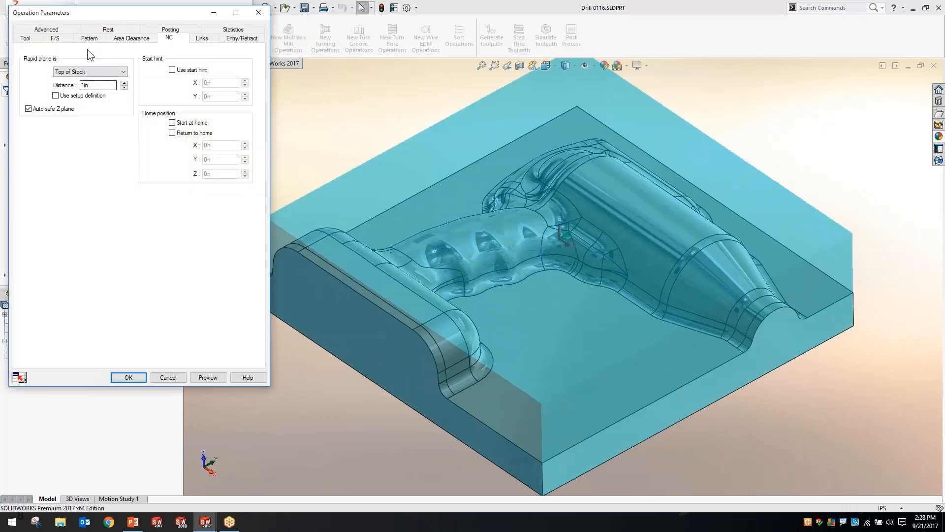
Look through the Area Clearance operation's parameters, try the Adaptive pattern, and set the pattern type to VoluMill
{"action": "left_click", "coordinate": [64, 39]}
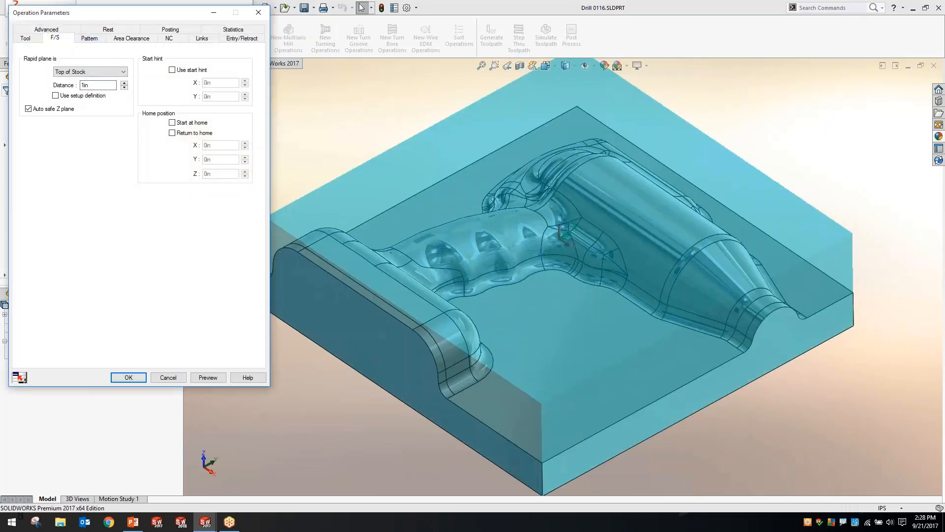
{"action": "left_click", "coordinate": [94, 39]}
{"action": "left_click", "coordinate": [122, 39]}
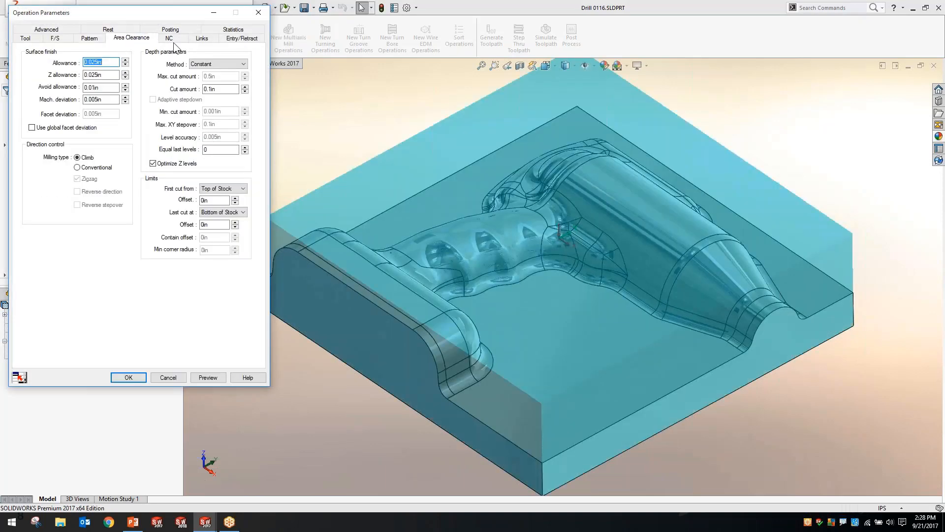
{"action": "left_click", "coordinate": [173, 41]}
{"action": "left_click", "coordinate": [116, 38]}
{"action": "left_click", "coordinate": [99, 37]}
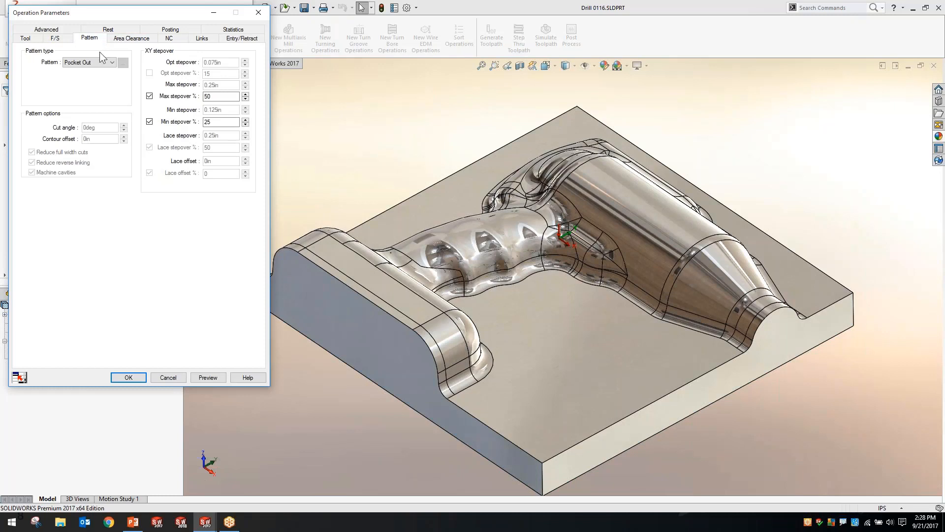
{"action": "left_click", "coordinate": [91, 62]}
{"action": "left_click", "coordinate": [83, 100]}
{"action": "left_click", "coordinate": [84, 63]}
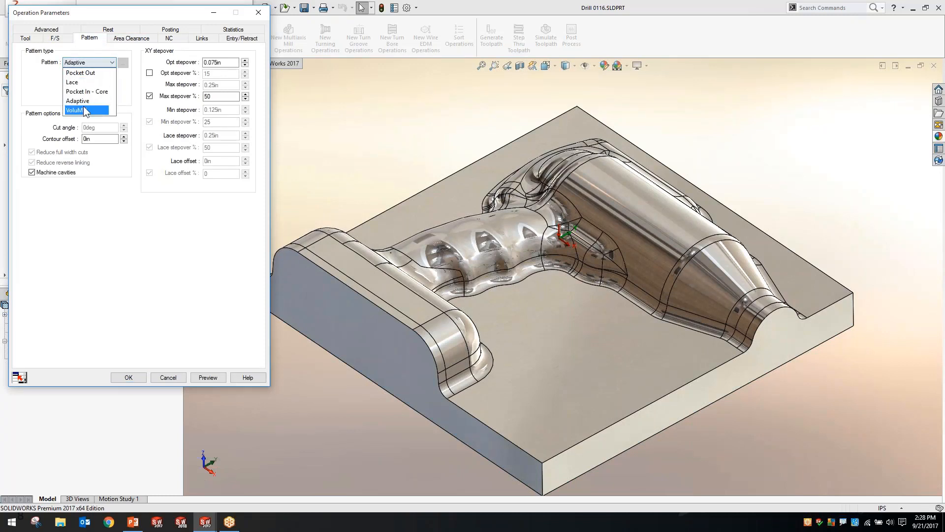
{"action": "left_click", "coordinate": [84, 110]}
{"action": "left_click", "coordinate": [84, 63]}
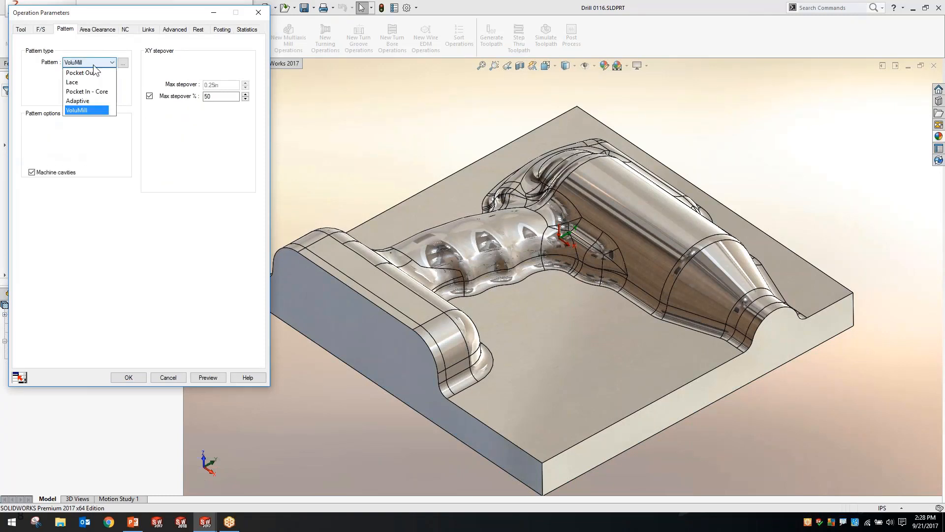
{"action": "left_click", "coordinate": [46, 89]}
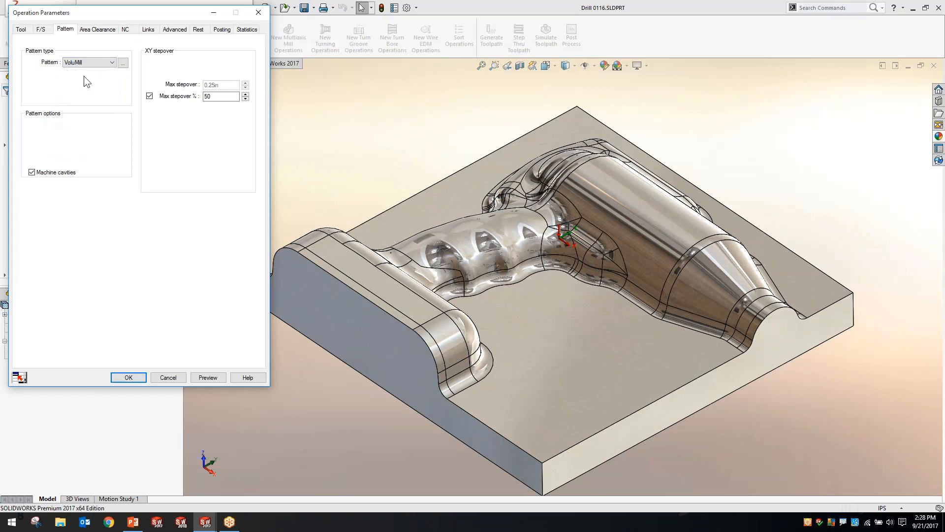
Review the VoluMill operation's surface finish allowances and depth parameters, as well as its spindle speed and feedrate settings
{"action": "left_click", "coordinate": [97, 29]}
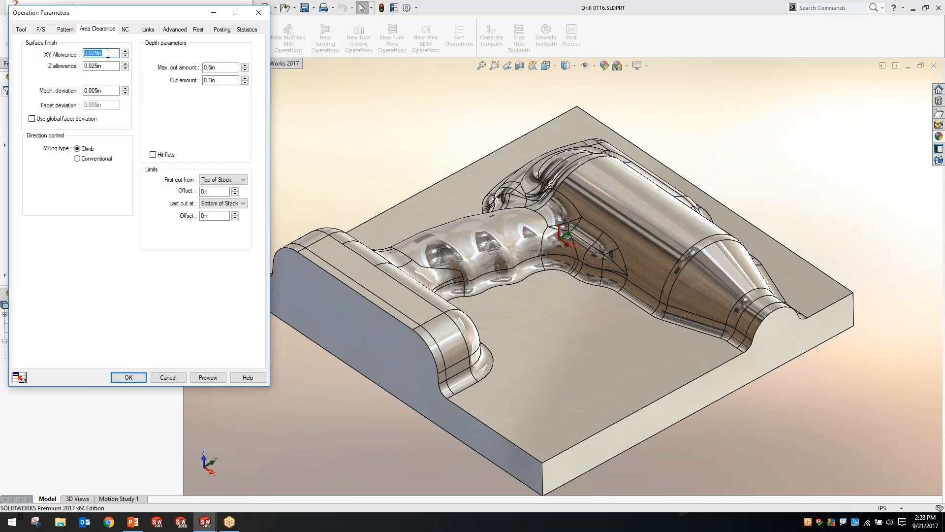
{"action": "key", "text": "Tab"}
{"action": "left_click", "coordinate": [38, 30]}
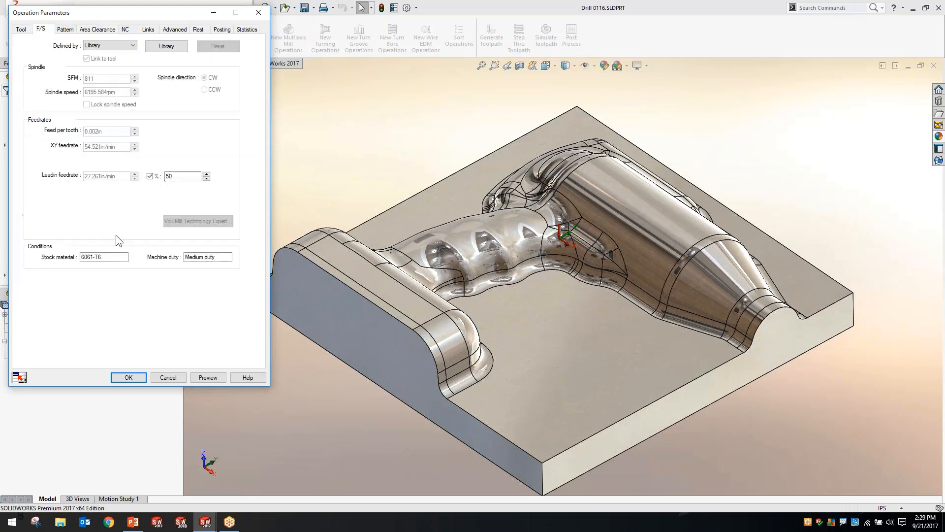
Review the VoluMill operation's milling tool parameters and browse the tools available in the tool crib
{"action": "left_click", "coordinate": [24, 29]}
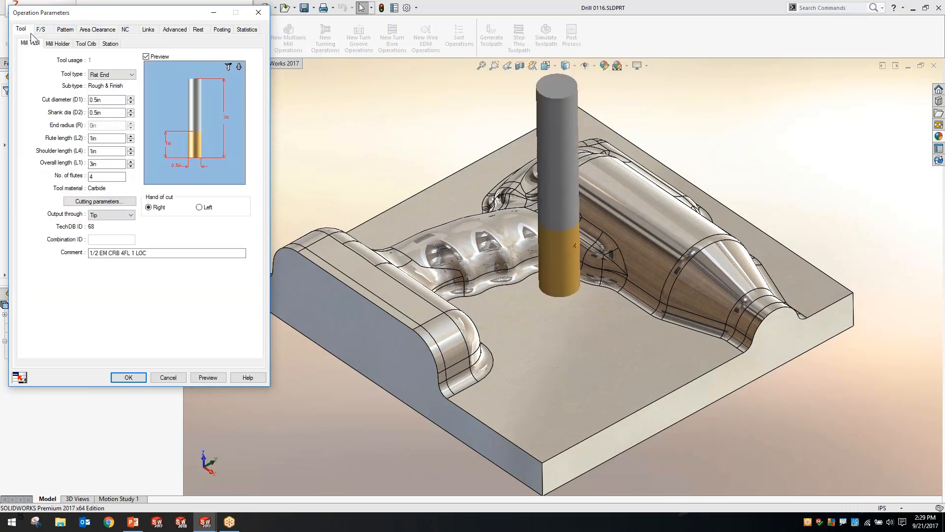
{"action": "left_click", "coordinate": [86, 44]}
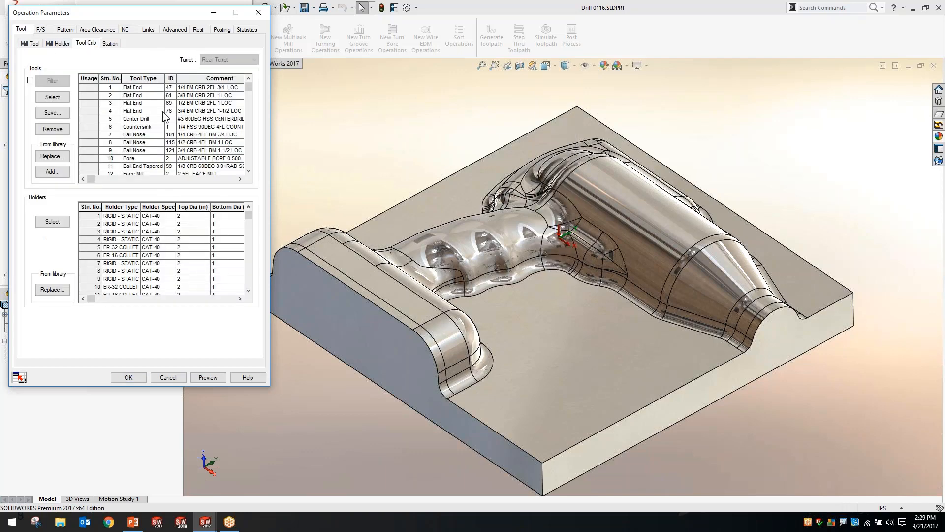
{"action": "left_click_drag", "start_coordinate": [247, 87], "coordinate": [247, 108]}
{"action": "left_click", "coordinate": [35, 43]}
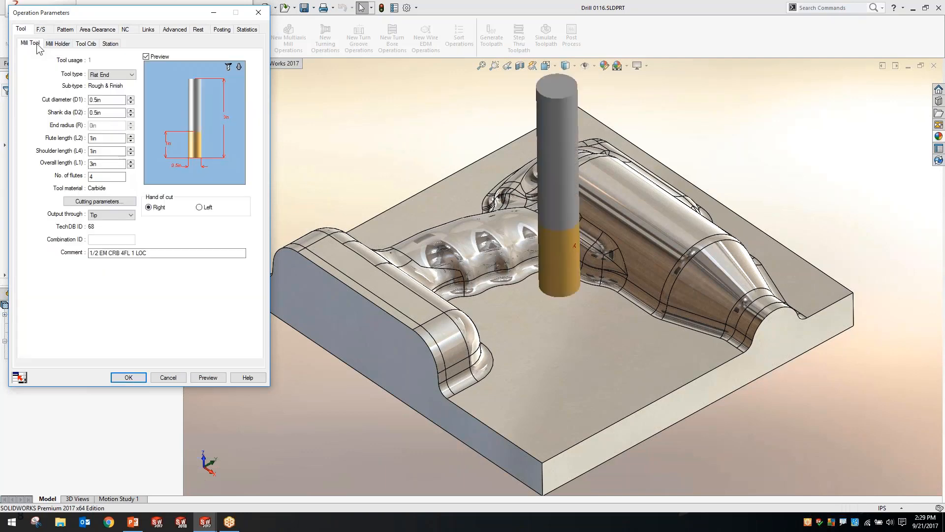
{"action": "left_click", "coordinate": [107, 100]}
Preview the VoluMill area clearance toolpath, simulate its material removal to the end, and accept the operation parameters
{"action": "left_click", "coordinate": [128, 378]}
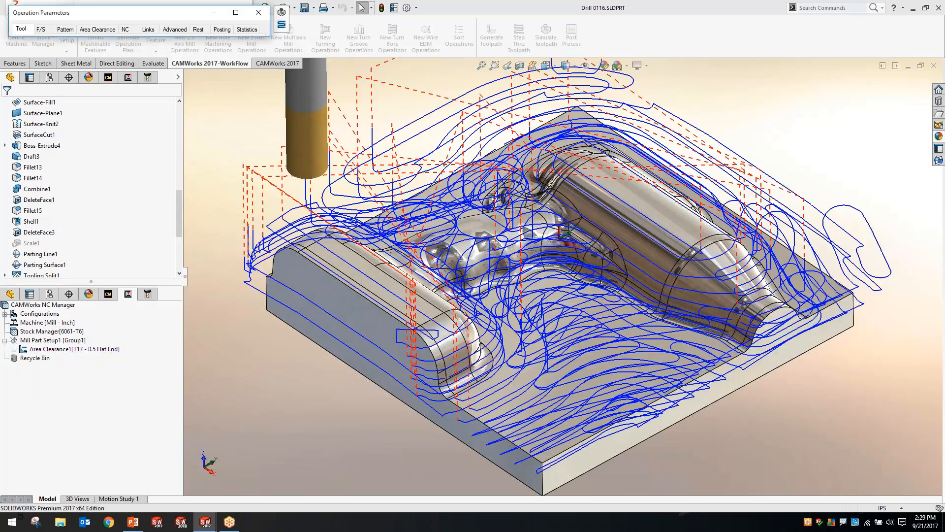
{"action": "mouse_move", "coordinate": [315, 183]}
{"action": "middle_mouse_down"}
{"action": "mouse_move", "coordinate": [324, 127]}
{"action": "mouse_move", "coordinate": [325, 185]}
{"action": "middle_mouse_up"}
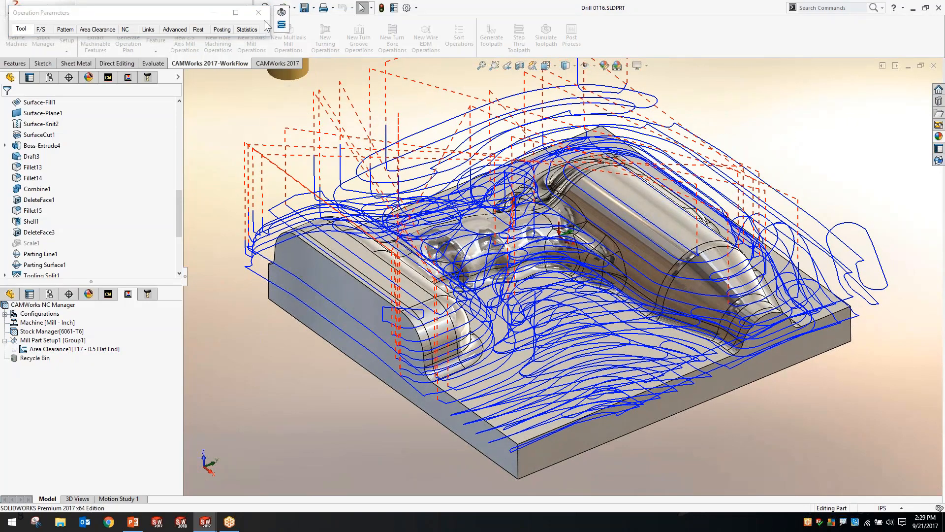
{"action": "left_click", "coordinate": [282, 12]}
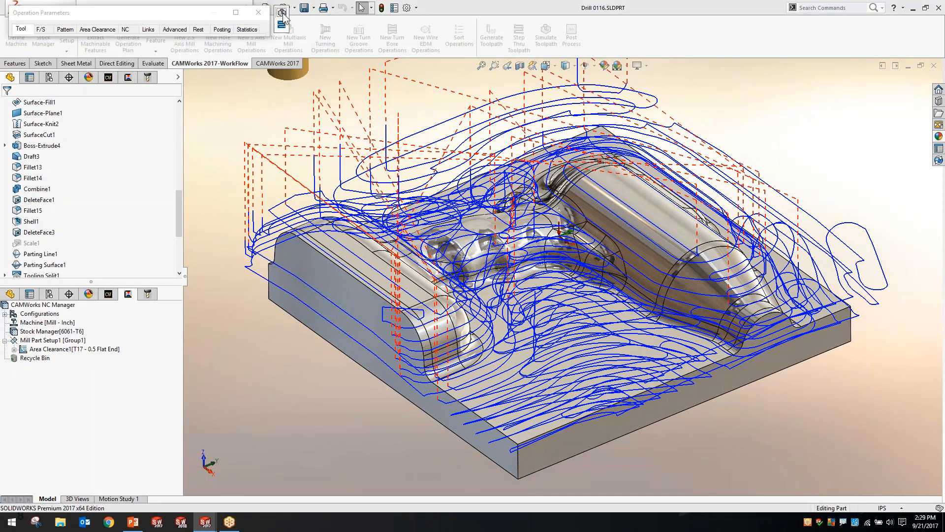
{"action": "left_click", "coordinate": [285, 90]}
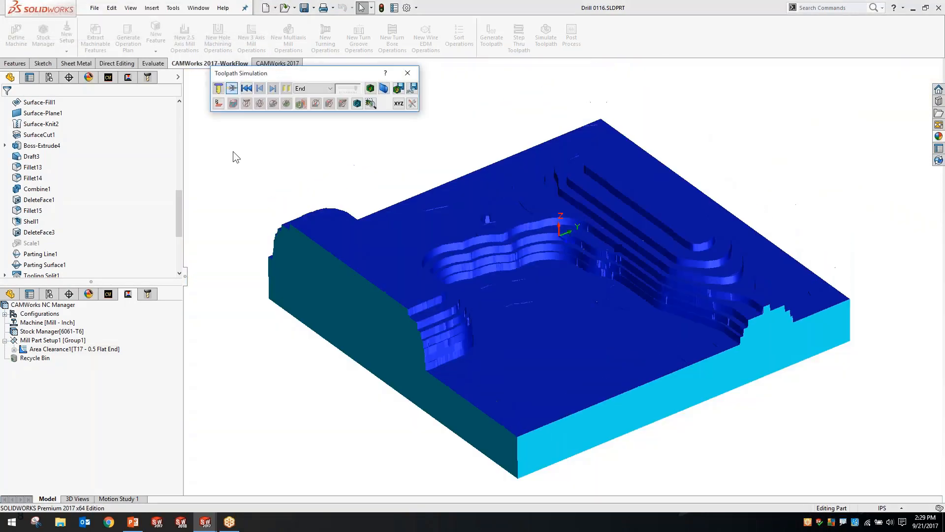
{"action": "middle_click_drag", "start_coordinate": [245, 159], "coordinate": [443, 247]}
{"action": "middle_click_drag", "start_coordinate": [409, 274], "coordinate": [424, 110]}
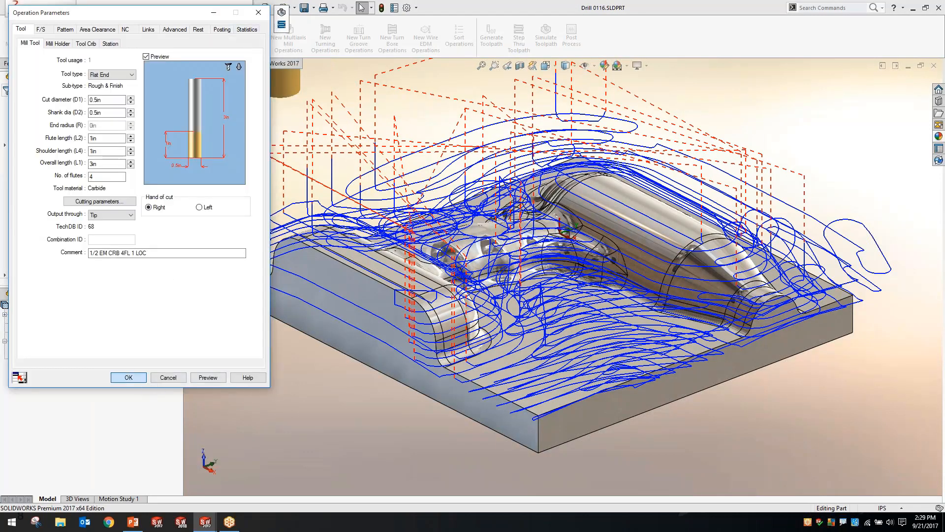
{"action": "left_click", "coordinate": [128, 377]}
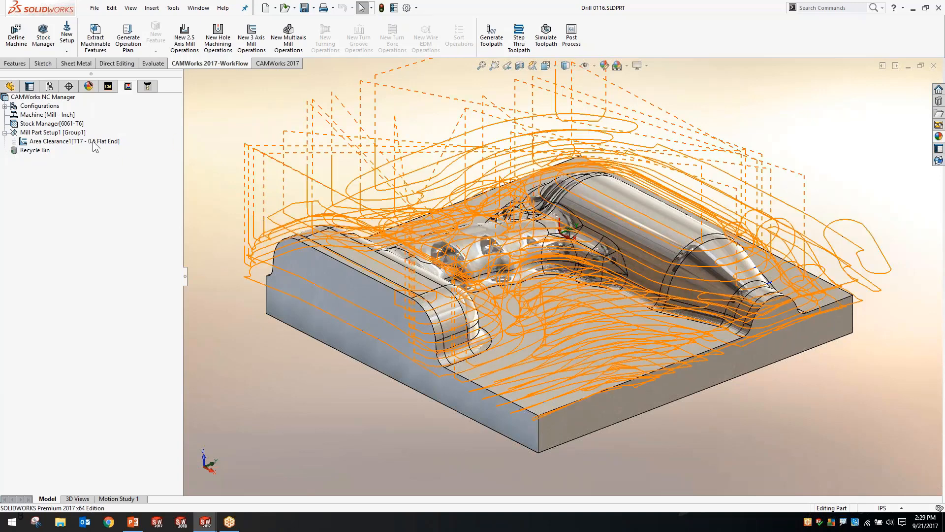
Create a new 3-axis Flat Area operation for the Core Mold multi surface feature using the TechDB defaults
{"action": "right_click", "coordinate": [93, 141]}
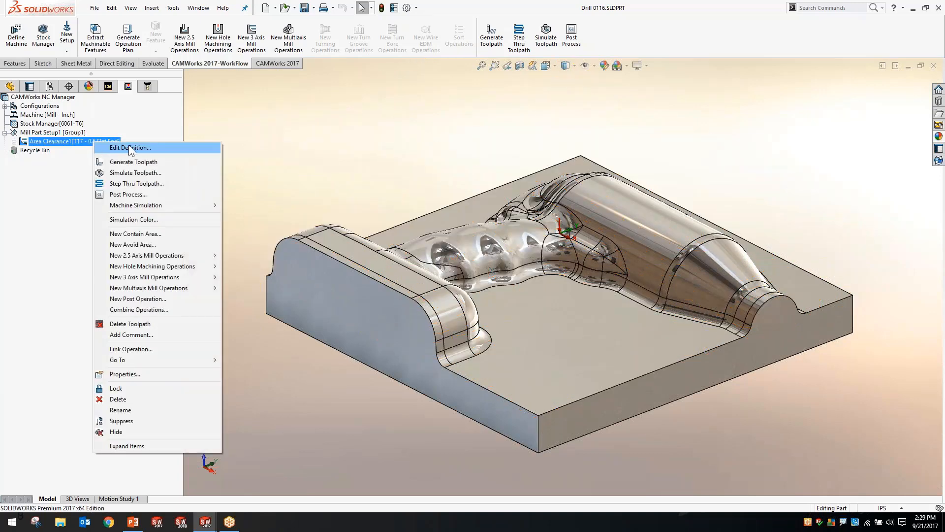
{"action": "left_click", "coordinate": [294, 144]}
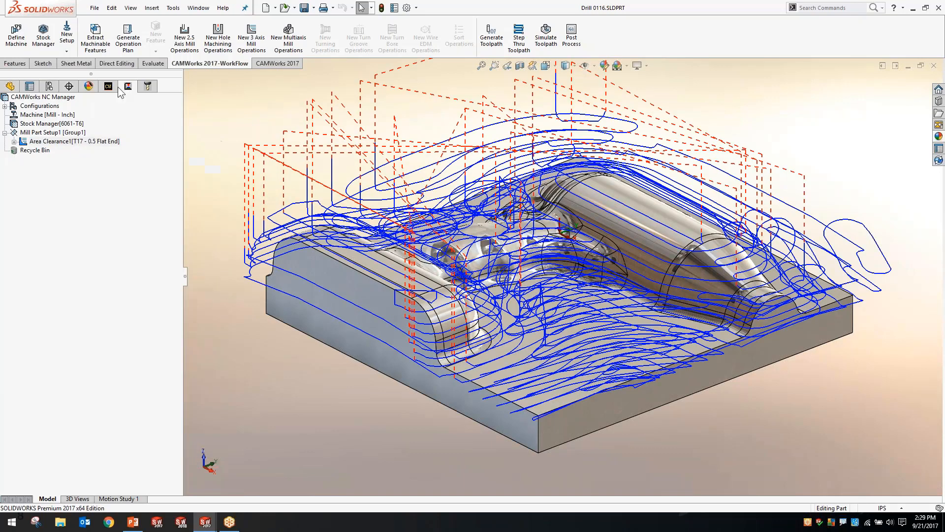
{"action": "left_click", "coordinate": [112, 88]}
{"action": "right_click", "coordinate": [62, 144]}
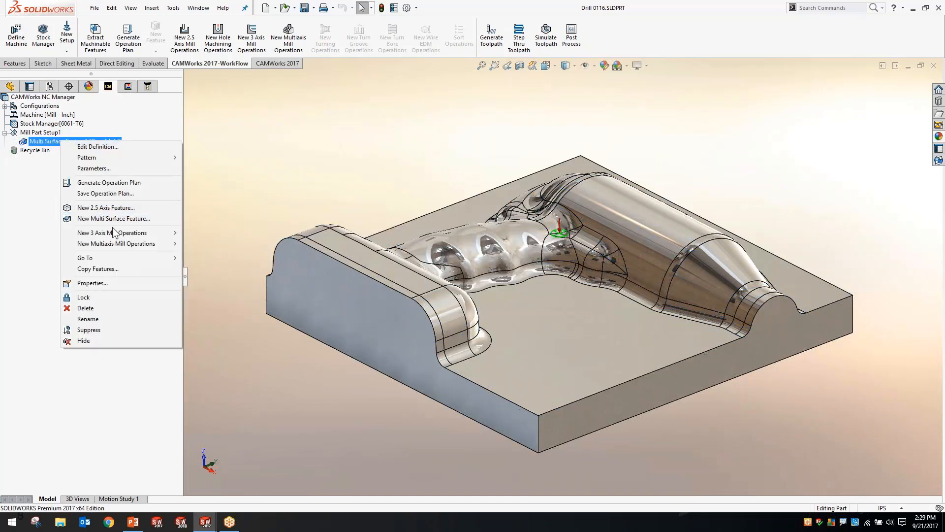
{"action": "mouse_move", "coordinate": [119, 232]}
{"action": "left_click", "coordinate": [207, 254]}
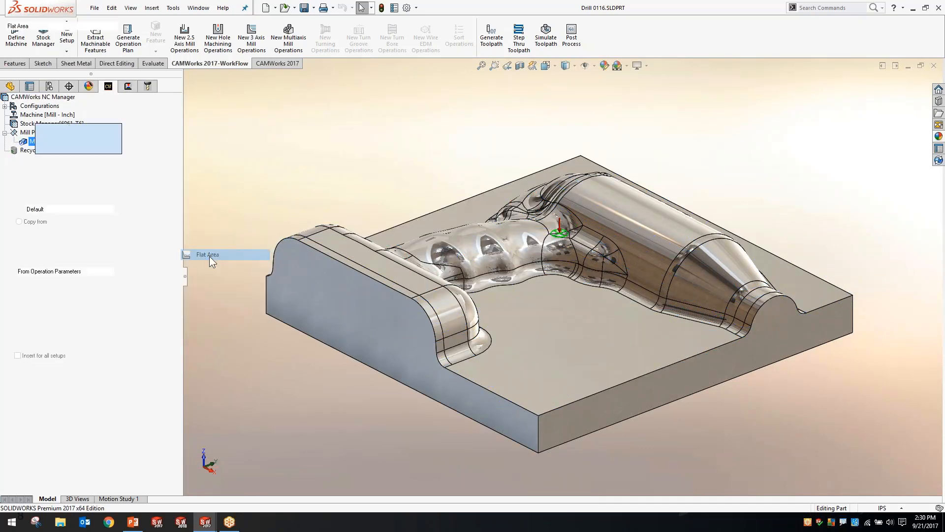
{"action": "left_click", "coordinate": [7, 114]}
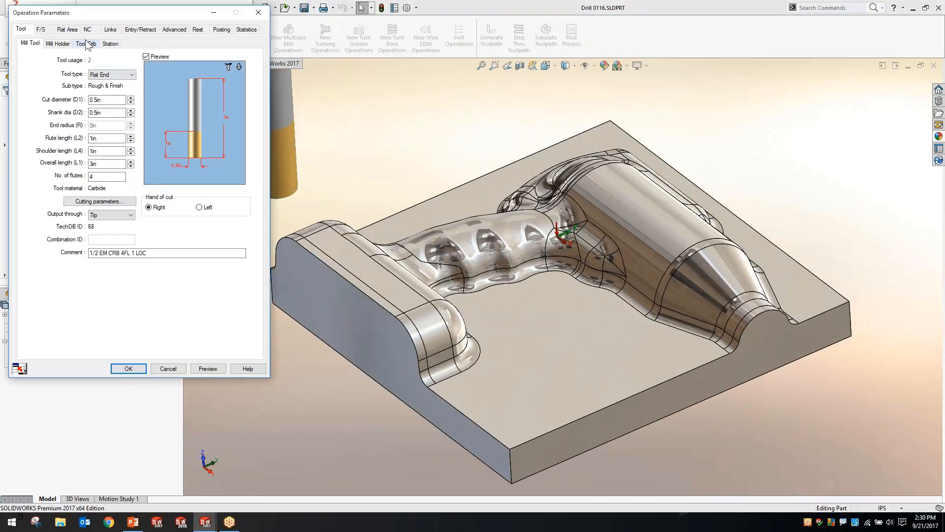
Review the Flat Area operation's surface finish allowances, accept its parameters, and generate the flat area toolpath
{"action": "left_click", "coordinate": [67, 29]}
{"action": "left_click", "coordinate": [101, 68]}
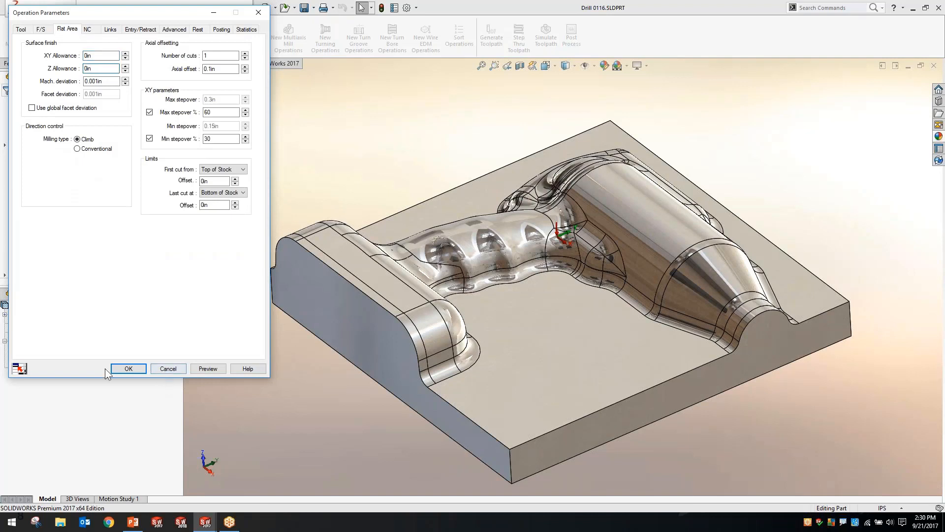
{"action": "left_click", "coordinate": [117, 367]}
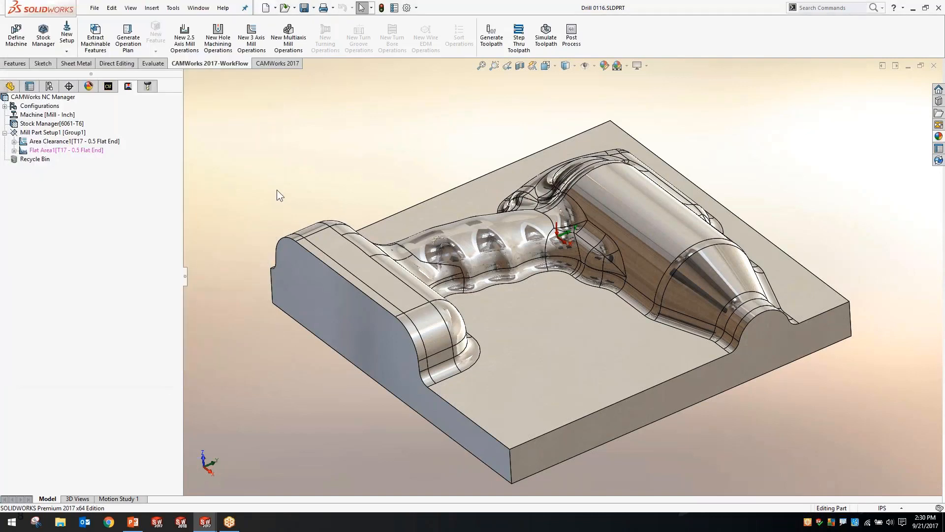
{"action": "left_click", "coordinate": [90, 153]}
{"action": "left_click", "coordinate": [99, 136]}
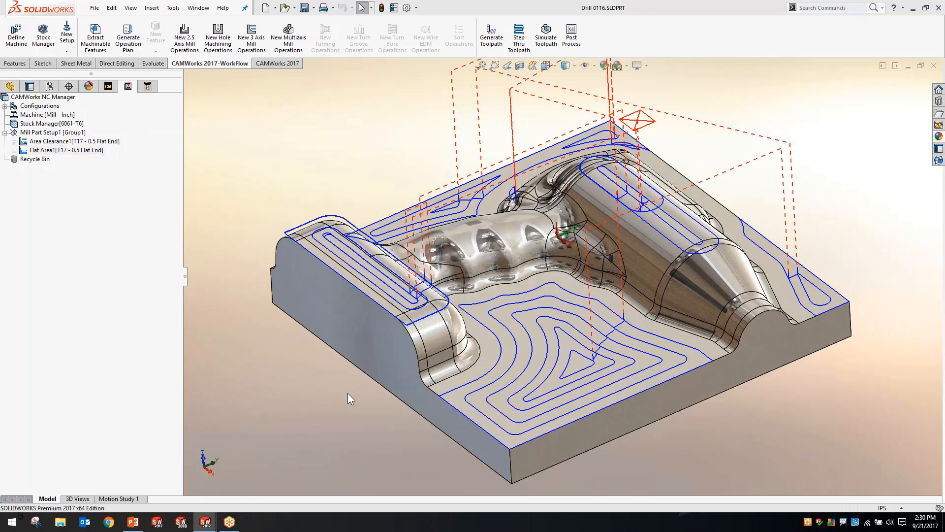
{"action": "middle_click_drag", "start_coordinate": [348, 393], "coordinate": [369, 404]}
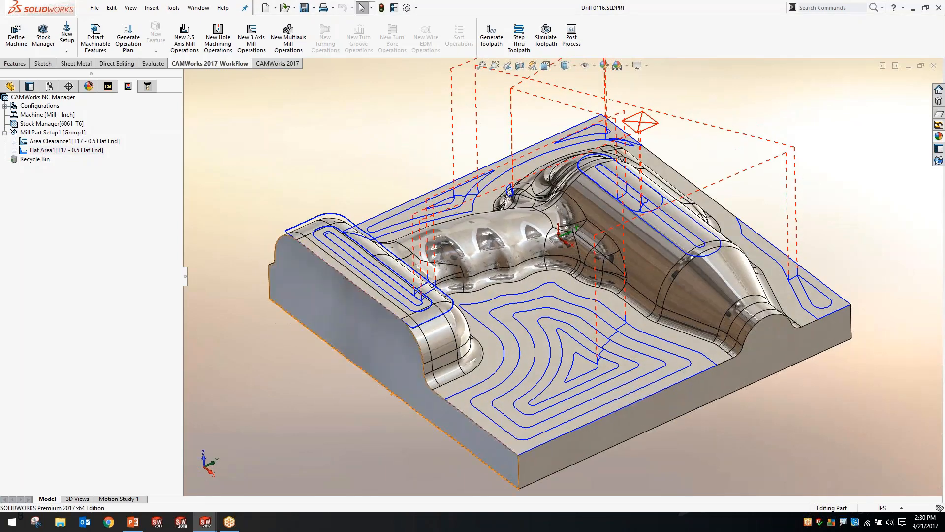
Create a new 3-axis Constant Stepover operation for the Core Mold multi surface feature using the TechDB defaults
{"action": "right_click", "coordinate": [66, 132]}
{"action": "left_click", "coordinate": [109, 86]}
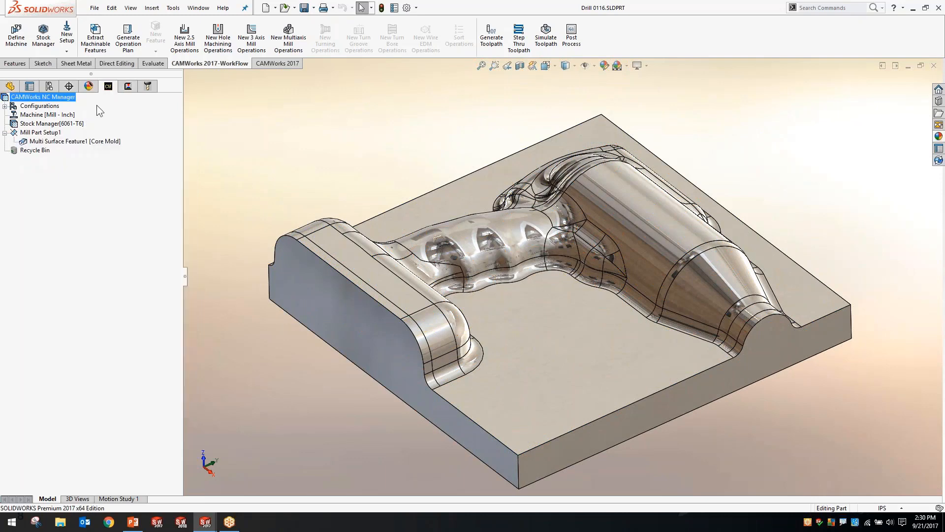
{"action": "right_click", "coordinate": [66, 140]}
{"action": "mouse_move", "coordinate": [132, 229]}
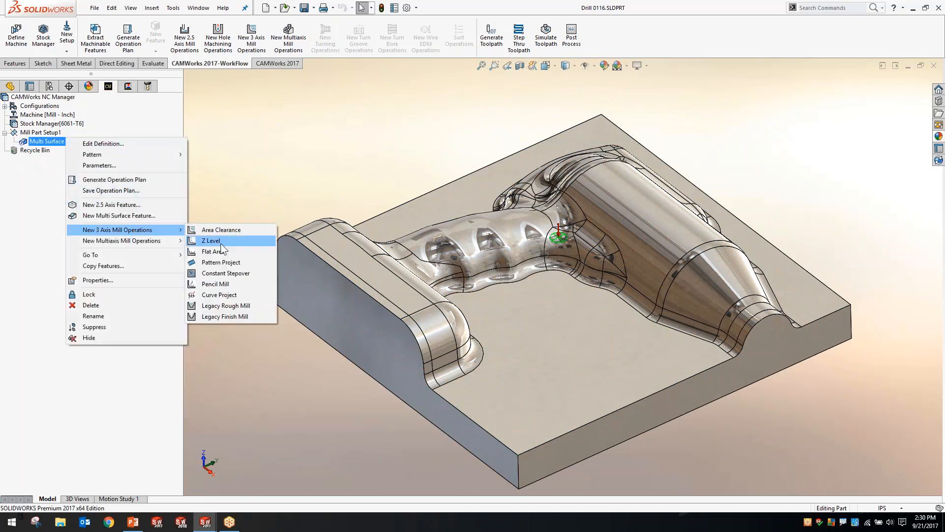
{"action": "left_click", "coordinate": [222, 276]}
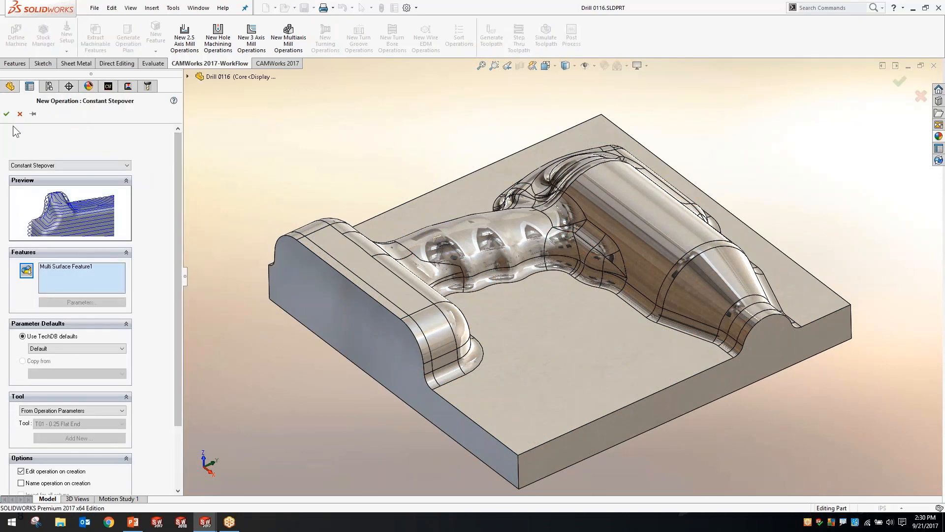
{"action": "left_click", "coordinate": [7, 114]}
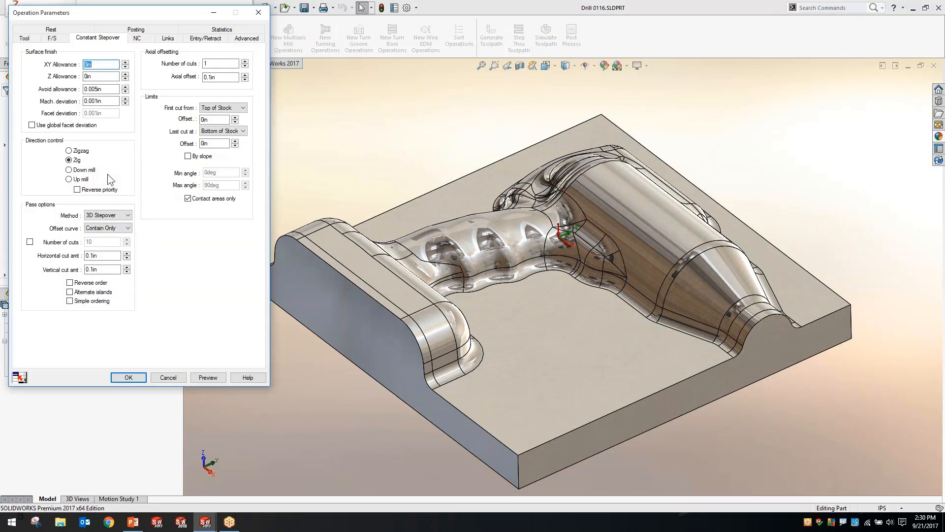
Set both the XY allowance and the Z allowance of the Constant Stepover operation to 0.01 in
{"action": "left_click", "coordinate": [95, 64]}
{"action": "double_click", "coordinate": [88, 64]}
{"action": "type", "text": ".1"}
{"action": "key", "text": "Tab"}
{"action": "type", "text": ".1"}
{"action": "double_click", "coordinate": [101, 64]}
{"action": "left_click", "coordinate": [102, 76]}
{"action": "double_click", "coordinate": [103, 66]}
{"action": "type", "text": ".01"}
{"action": "left_click", "coordinate": [97, 76]}
{"action": "double_click", "coordinate": [96, 76]}
{"action": "type", "text": ".01"}
{"action": "left_click", "coordinate": [100, 65]}
Set the Constant Stepover operation's offset curve to Contain & Avoid
{"action": "left_click", "coordinate": [109, 227]}
{"action": "left_click", "coordinate": [115, 241]}
{"action": "left_click", "coordinate": [109, 228]}
{"action": "left_click", "coordinate": [110, 247]}
Check the Constant Stepover operation's feeds, speeds and ball nose tool, accept the parameters, and generate its toolpath
{"action": "left_click", "coordinate": [53, 38]}
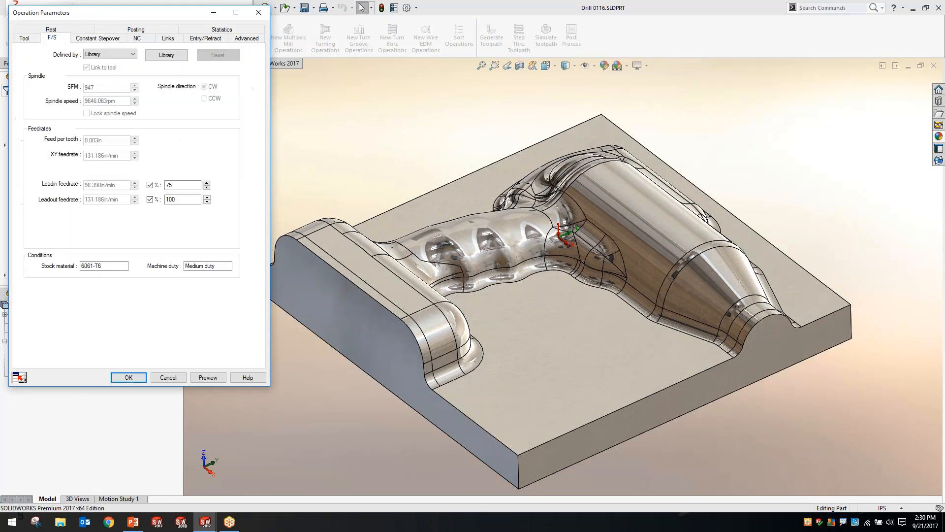
{"action": "left_click", "coordinate": [24, 38]}
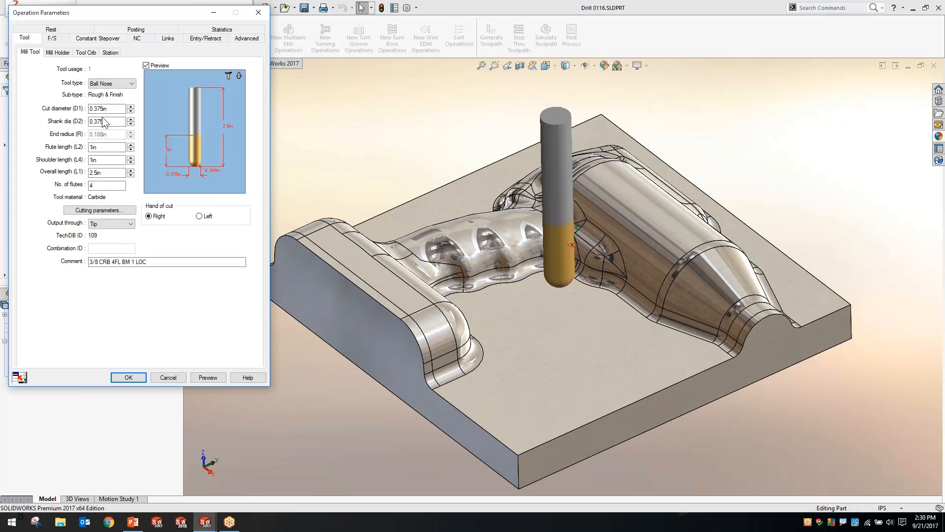
{"action": "left_click", "coordinate": [117, 109]}
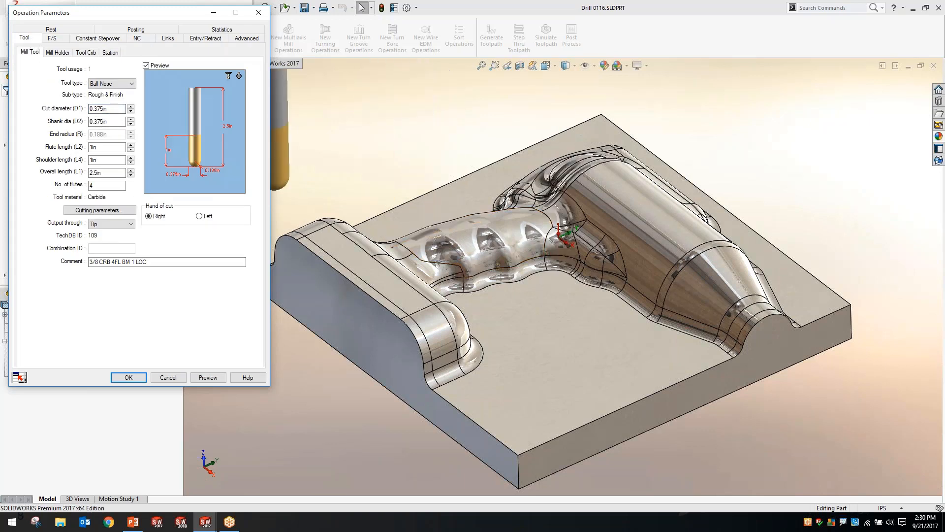
{"action": "left_click", "coordinate": [128, 377]}
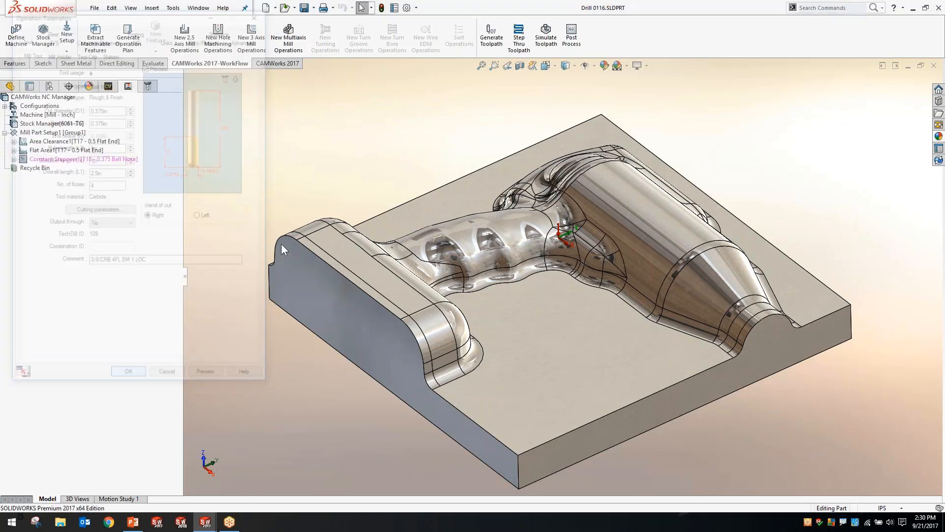
{"action": "left_click", "coordinate": [130, 160]}
{"action": "left_click", "coordinate": [137, 143]}
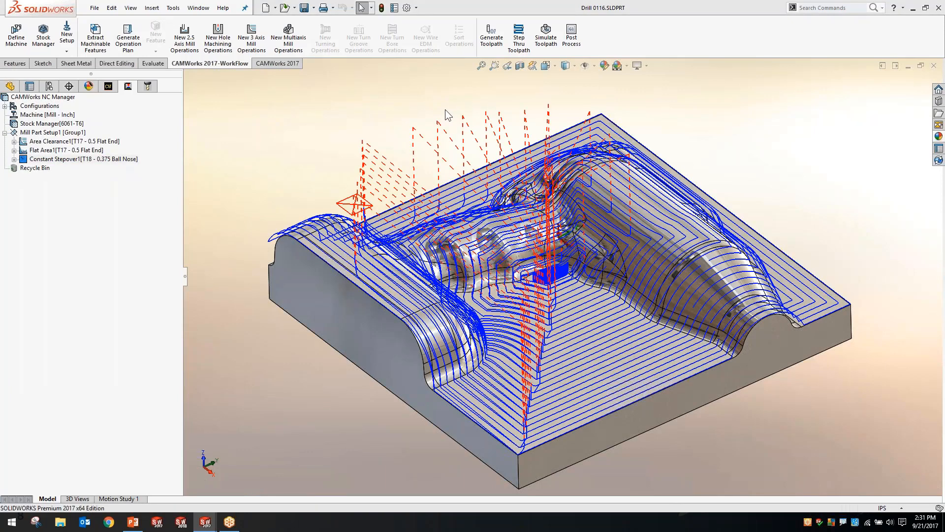
Simulate all three operations to the end, inspect the machined core from another angle, and close the simulation
{"action": "left_click", "coordinate": [546, 35]}
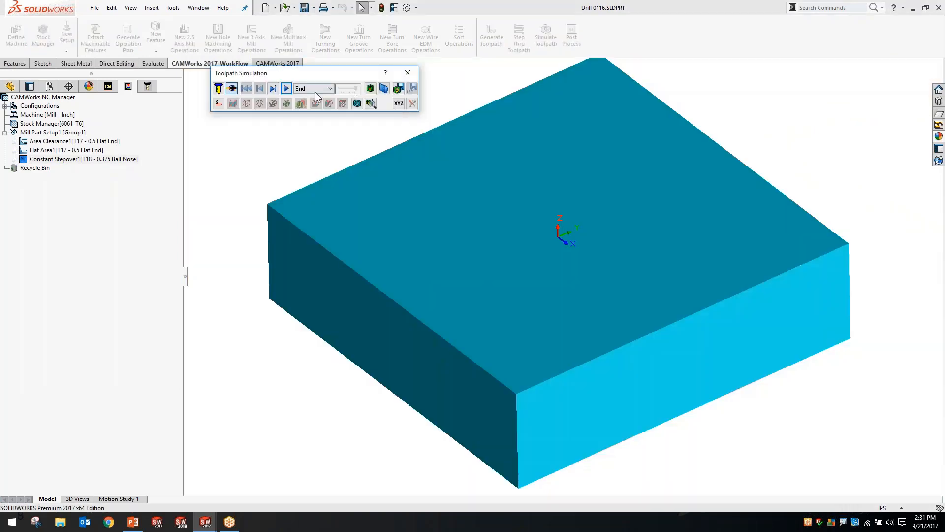
{"action": "left_click", "coordinate": [289, 89]}
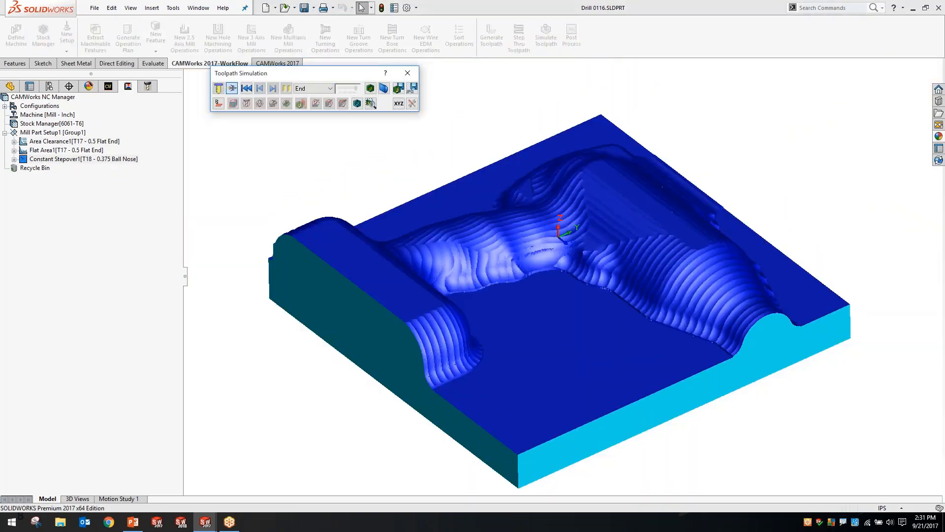
{"action": "mouse_move", "coordinate": [534, 236]}
{"action": "middle_mouse_down"}
{"action": "mouse_move", "coordinate": [543, 307]}
{"action": "mouse_move", "coordinate": [555, 295]}
{"action": "mouse_move", "coordinate": [534, 246]}
{"action": "mouse_move", "coordinate": [539, 224]}
{"action": "middle_mouse_up"}
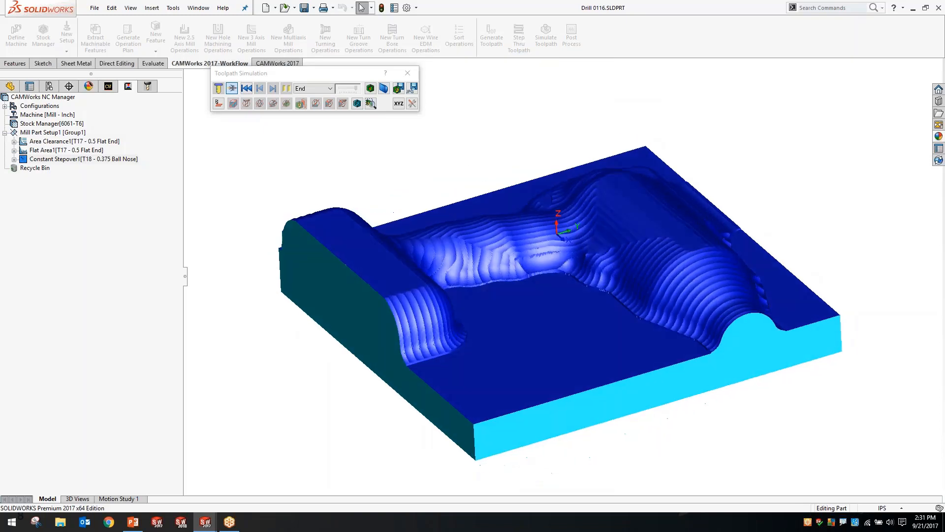
{"action": "left_click", "coordinate": [407, 72]}
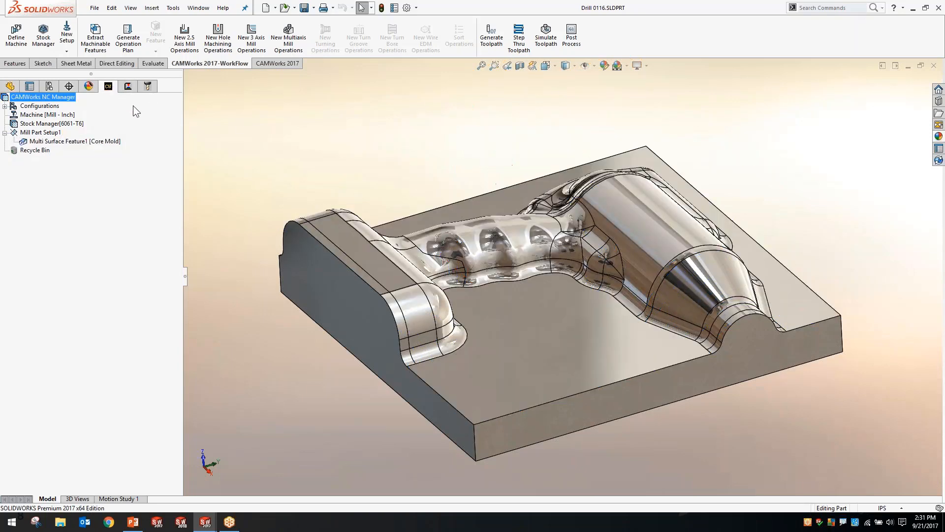
Try saving the multi surface feature's operation plan as a new feature condition with a new strategy, checking the overwrite option, and cancel
{"action": "right_click", "coordinate": [75, 141]}
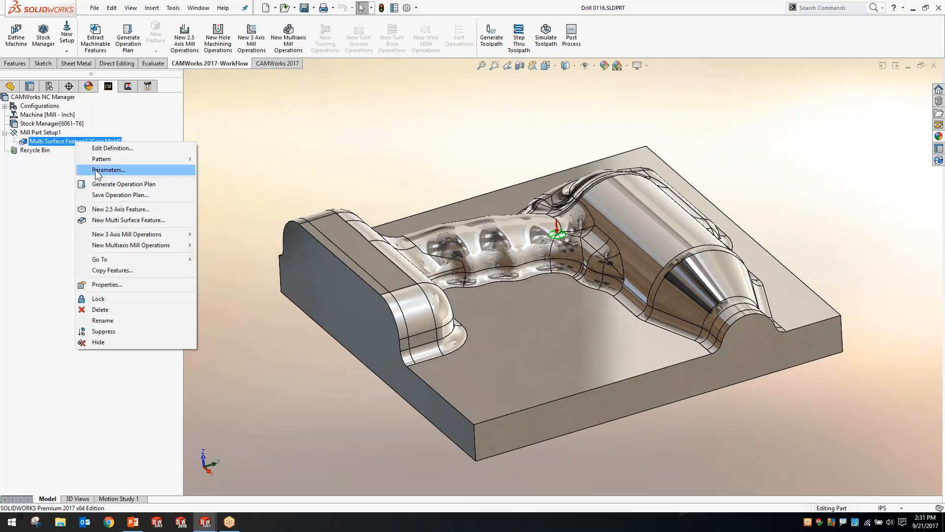
{"action": "left_click", "coordinate": [106, 194]}
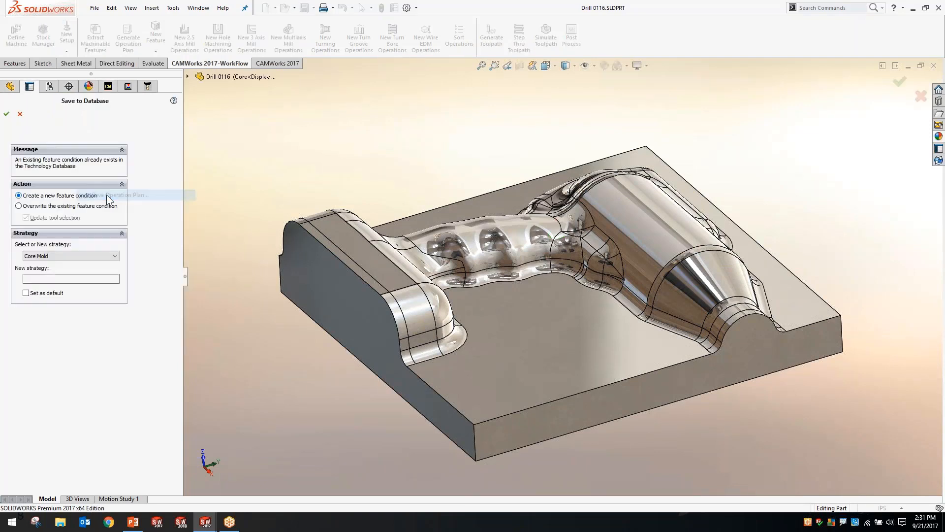
{"action": "left_click", "coordinate": [60, 206]}
{"action": "left_click", "coordinate": [58, 196]}
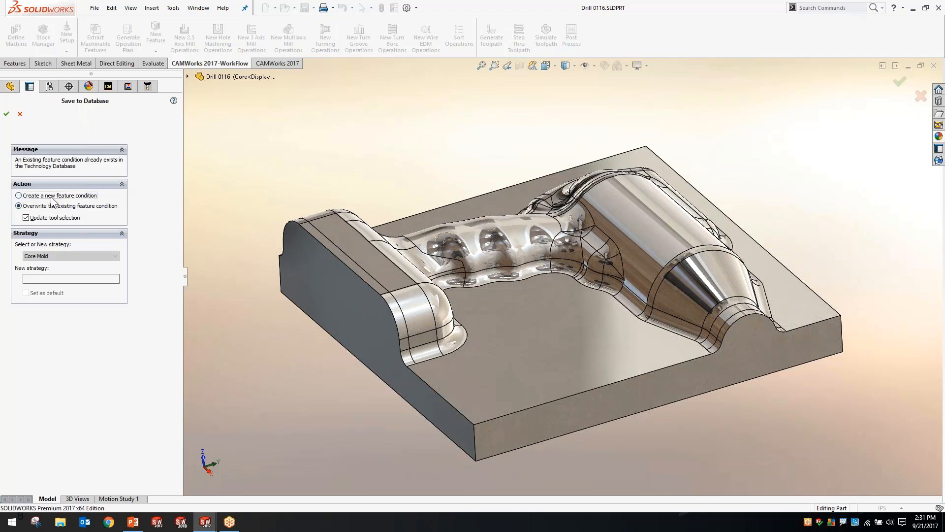
{"action": "left_click", "coordinate": [57, 255]}
{"action": "left_click", "coordinate": [33, 335]}
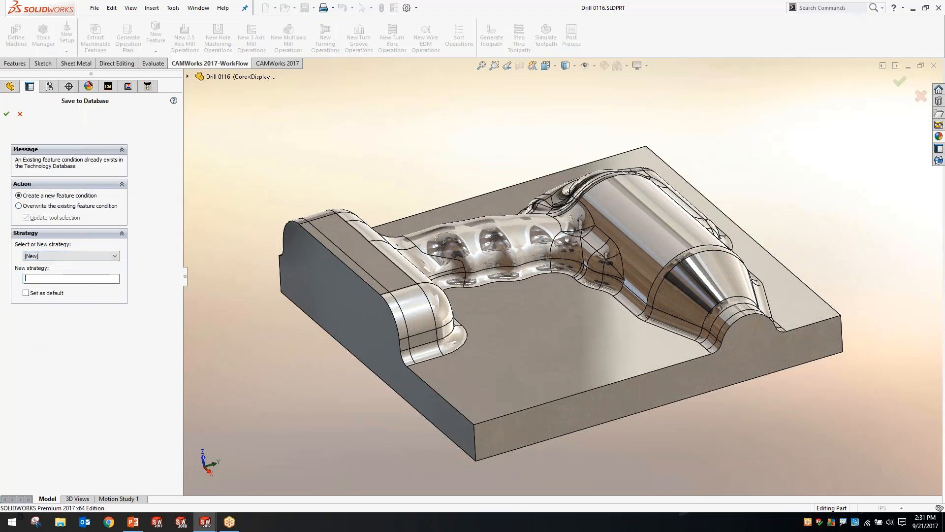
{"action": "left_click", "coordinate": [72, 278]}
{"action": "left_click", "coordinate": [23, 114]}
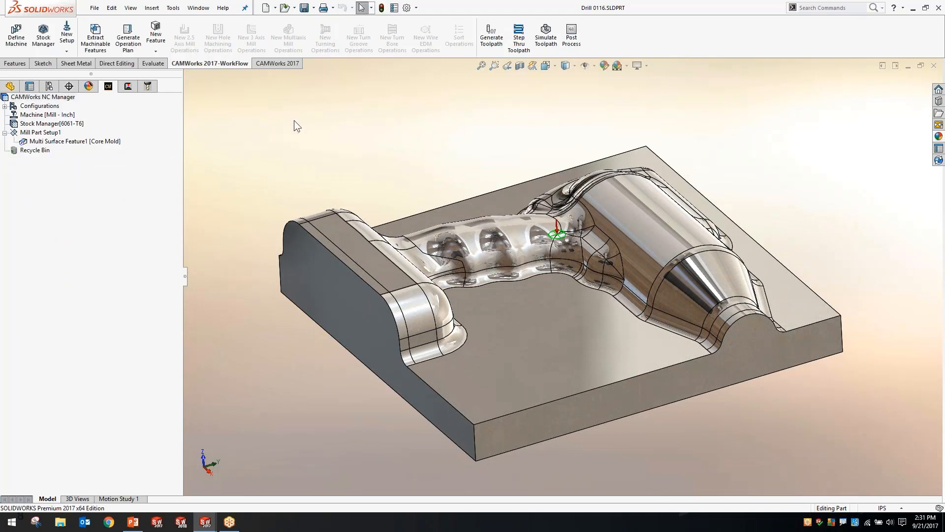
Check the machining strategy in the multi surface feature's parameters and close them without changes
{"action": "middle_click_drag", "start_coordinate": [294, 120], "coordinate": [345, 157]}
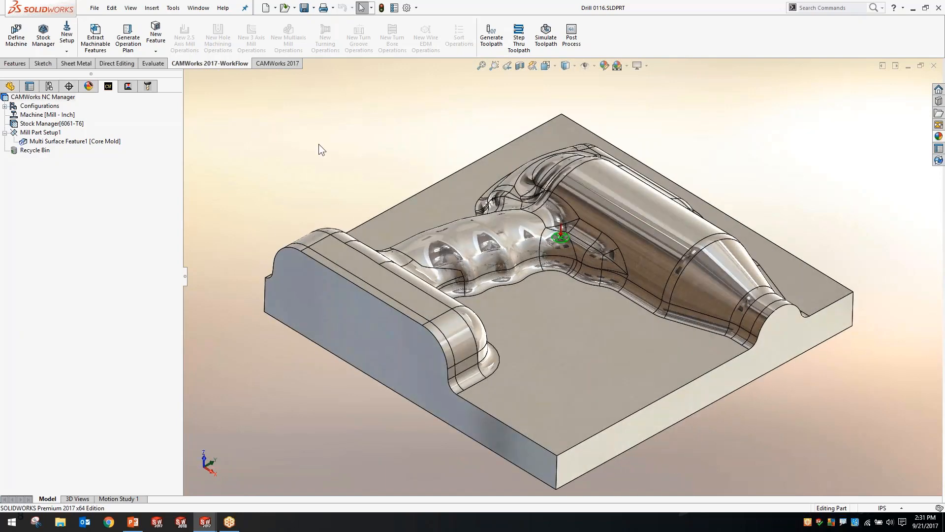
{"action": "right_click", "coordinate": [98, 142]}
{"action": "left_click", "coordinate": [122, 169]}
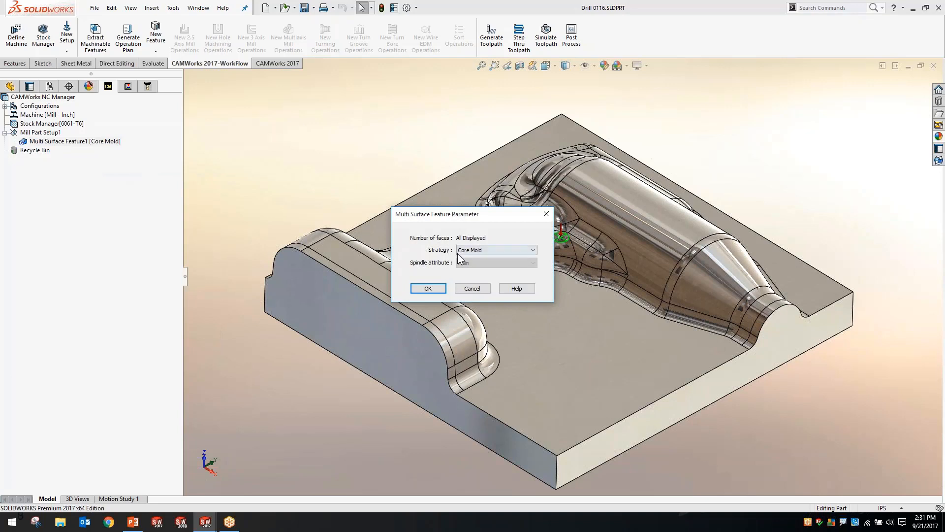
{"action": "left_click", "coordinate": [470, 289]}
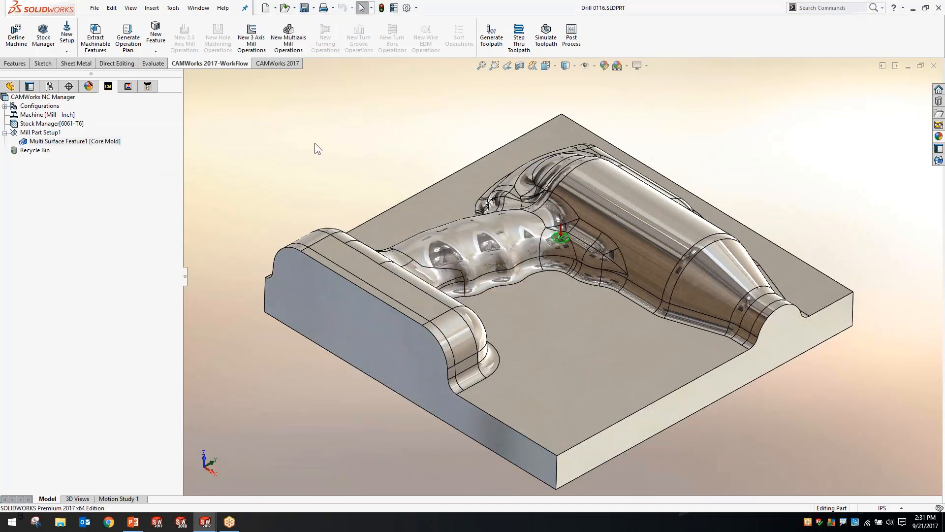
Switch to the PowerPoint presentation and advance from the 3 Axis Milling slide to the CAMWorks CNC Solutions slide
{"action": "key", "text": "alt+Tab"}
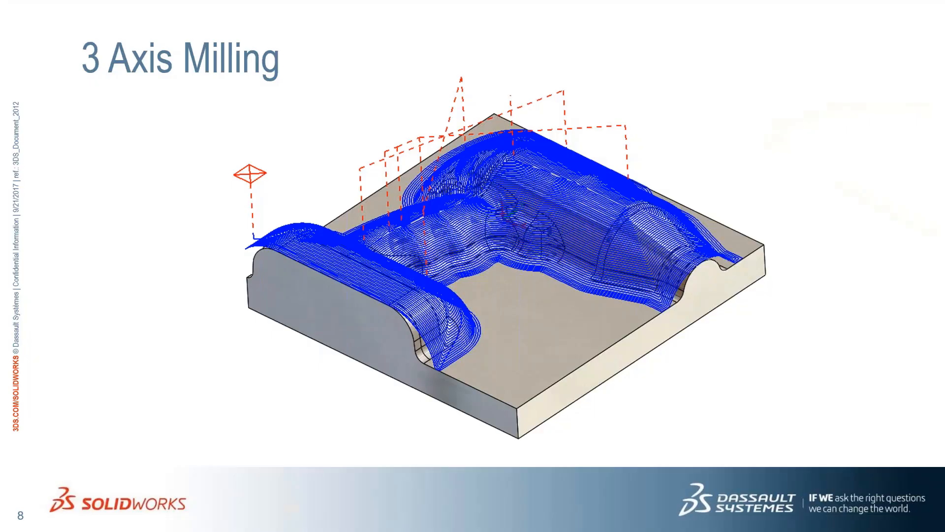
{"action": "key", "text": "Right"}
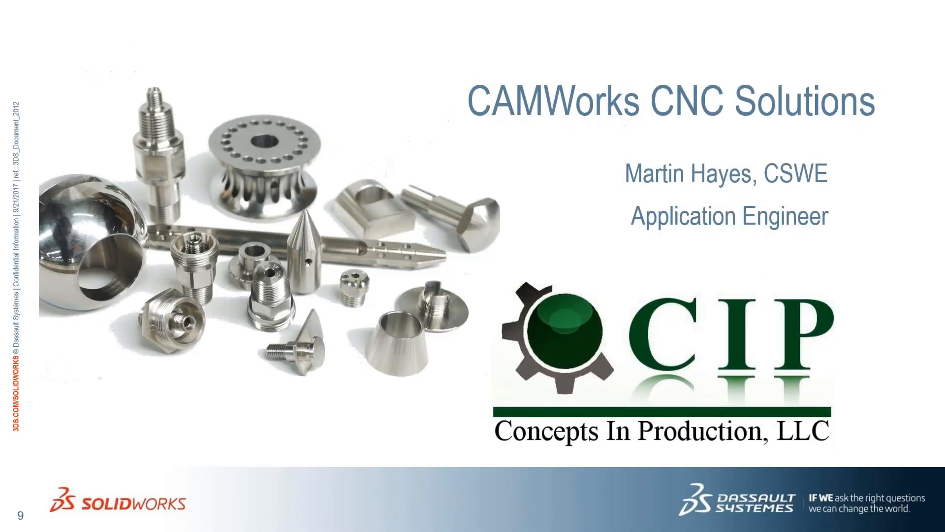